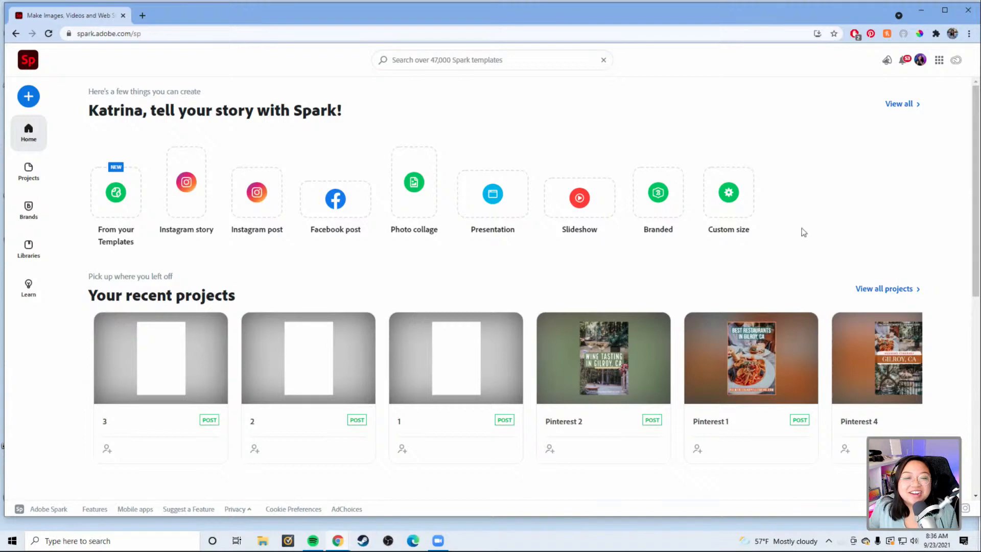
# - Search the Spark templates for "pinterest"
pyautogui.click(29, 95)
pyautogui.click(516, 64)
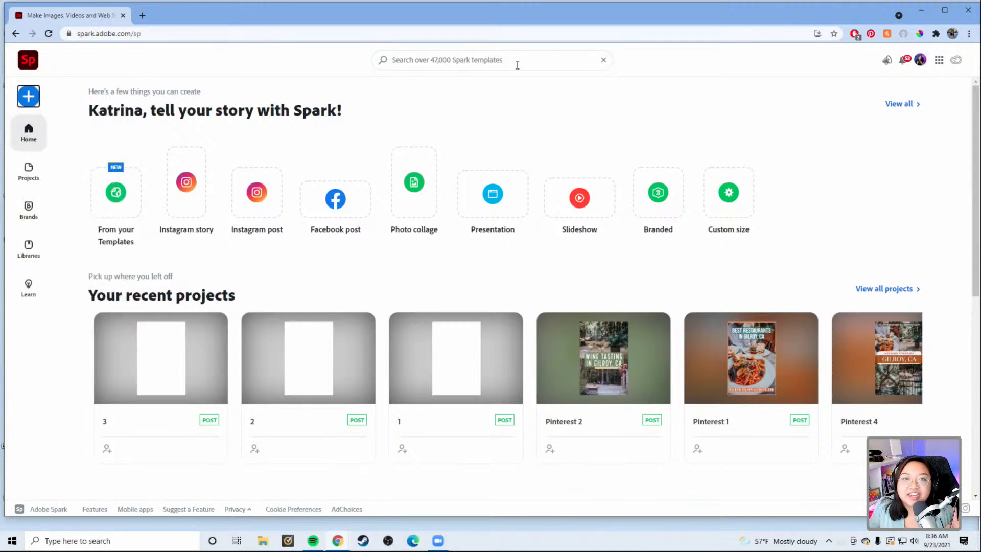
pyautogui.write('pinterest')
pyautogui.doubleClick(522, 62)
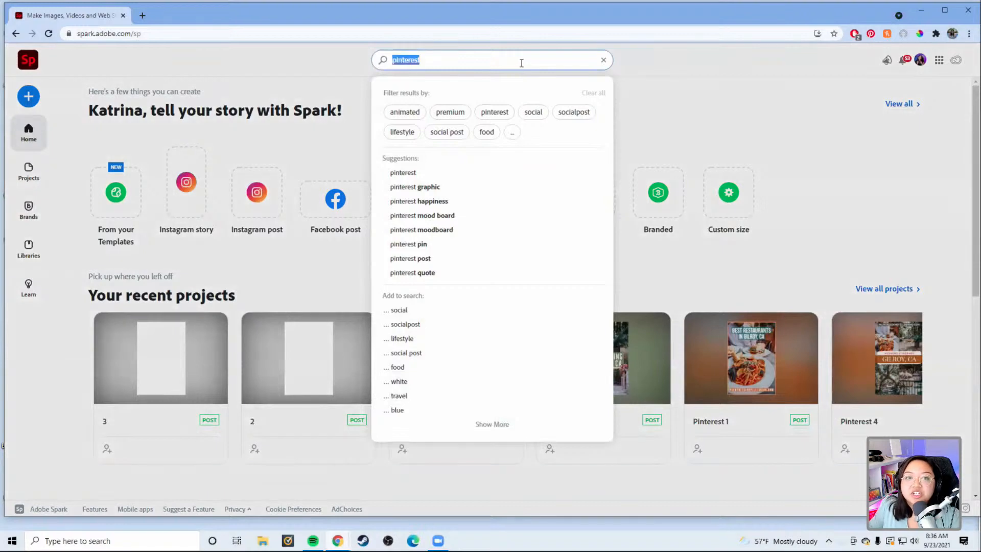
pyautogui.click(522, 63)
pyautogui.press('Return')
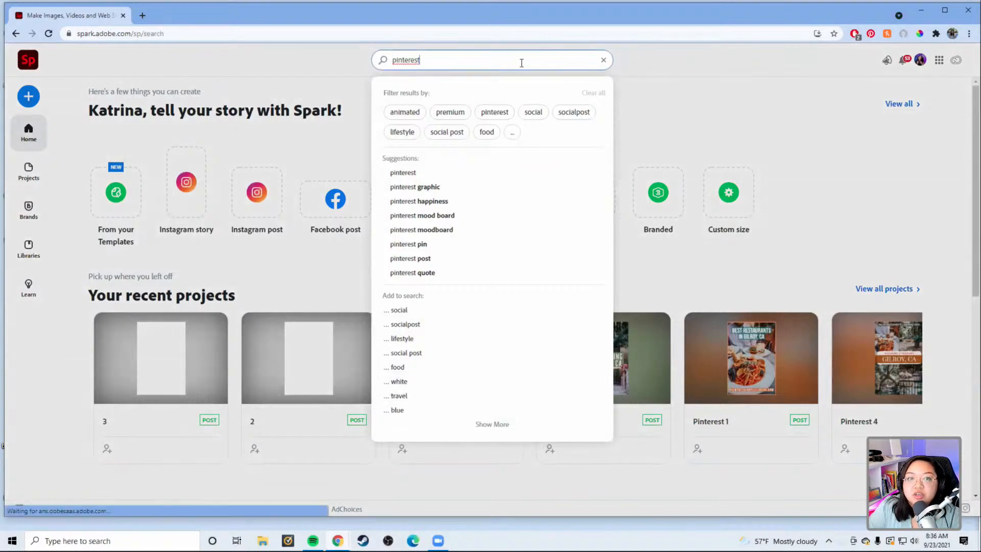
# - Look through the Pinterest template results for layout and design ideas
pyautogui.scroll(-3, 851, 292)
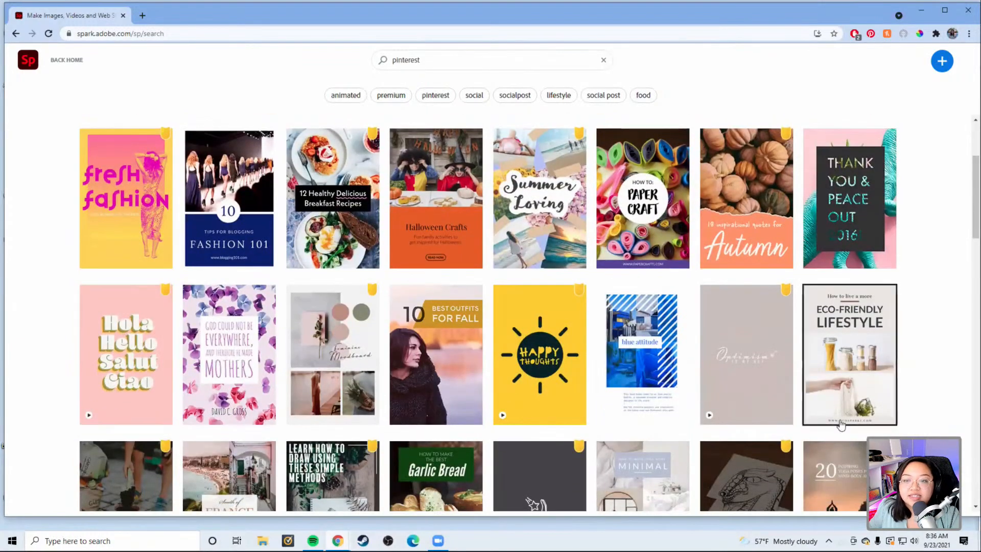
pyautogui.scroll(-2, 866, 407)
pyautogui.scroll(-3, 301, 448)
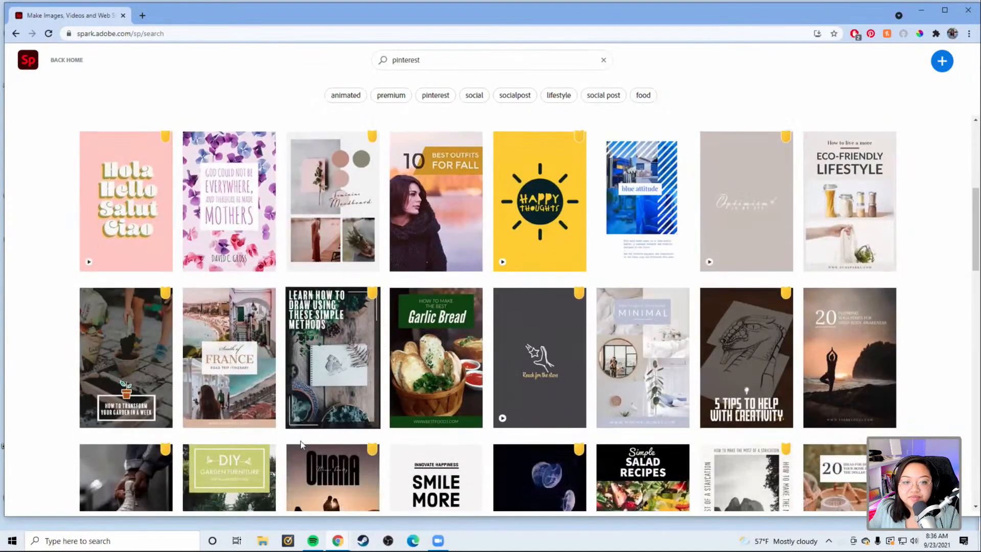
pyautogui.scroll(-5, 796, 416)
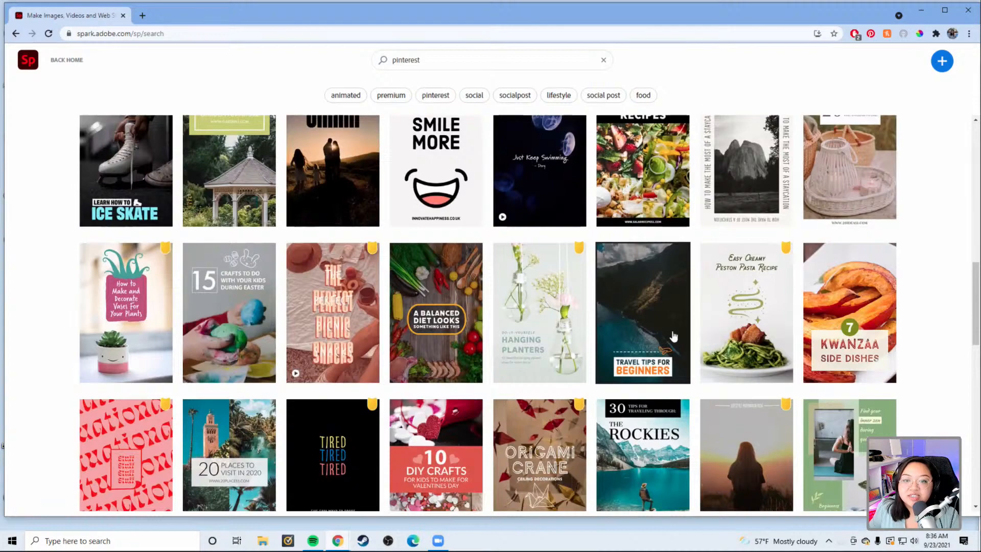
pyautogui.scroll(-3, 662, 339)
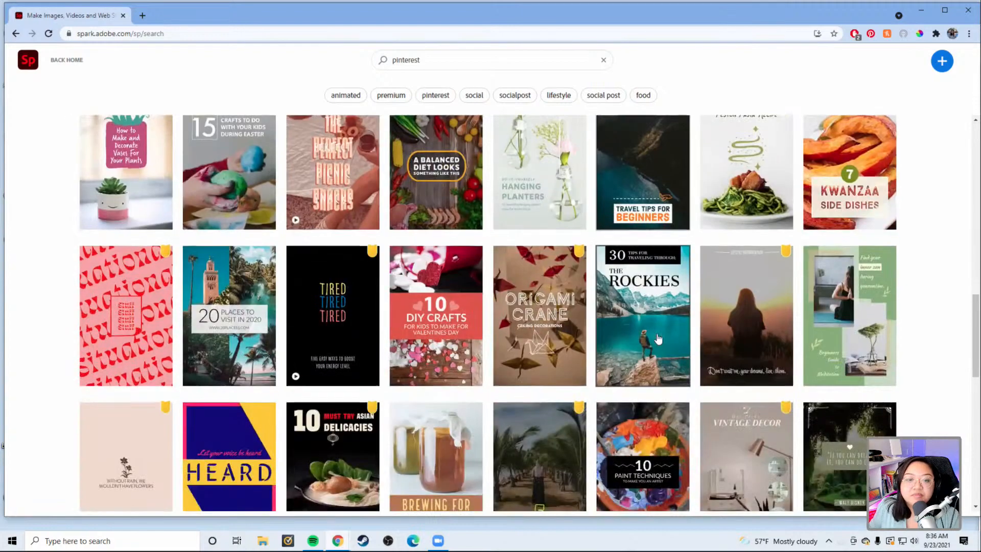
pyautogui.scroll(-1, 659, 339)
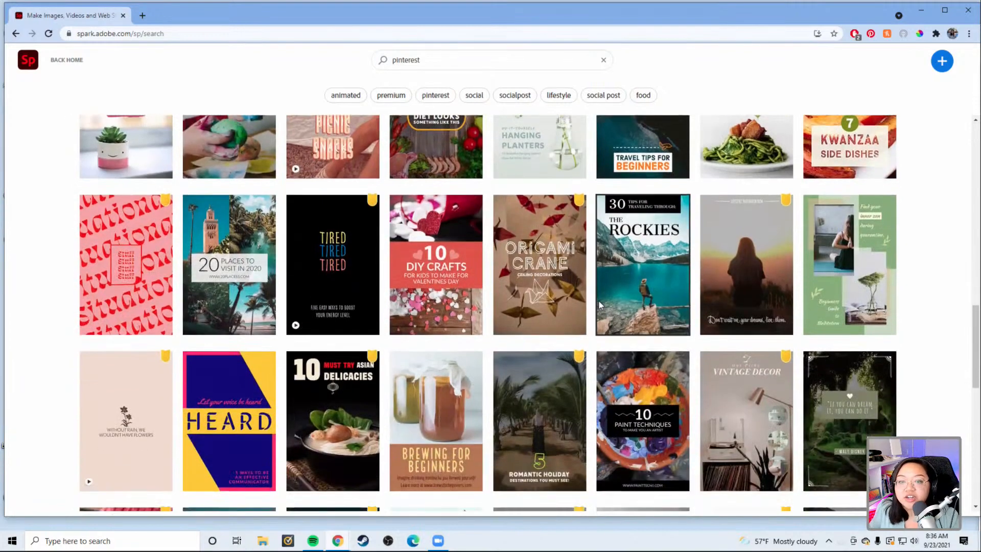
pyautogui.scroll(-5, 556, 260)
pyautogui.scroll(-5, 556, 261)
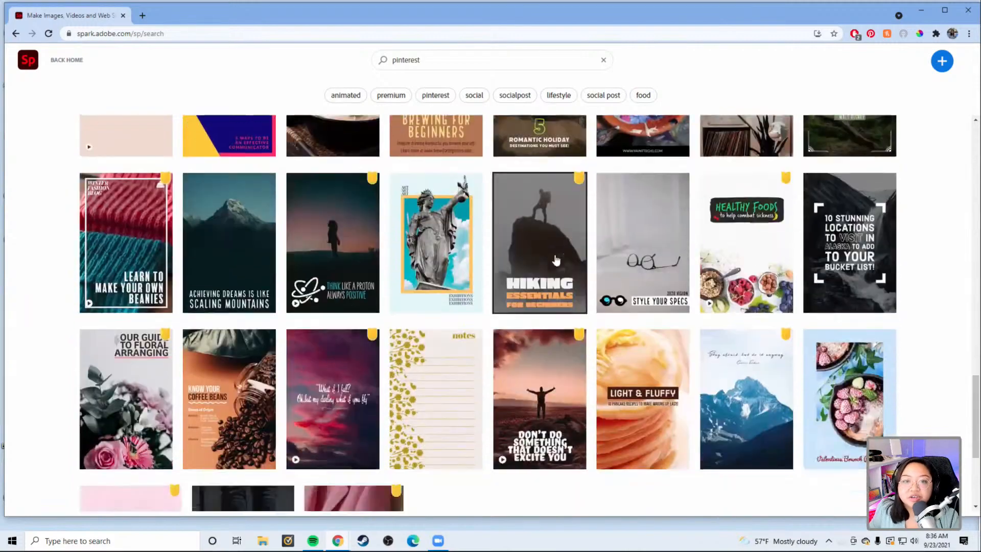
pyautogui.scroll(10, 556, 261)
pyautogui.scroll(15, 556, 261)
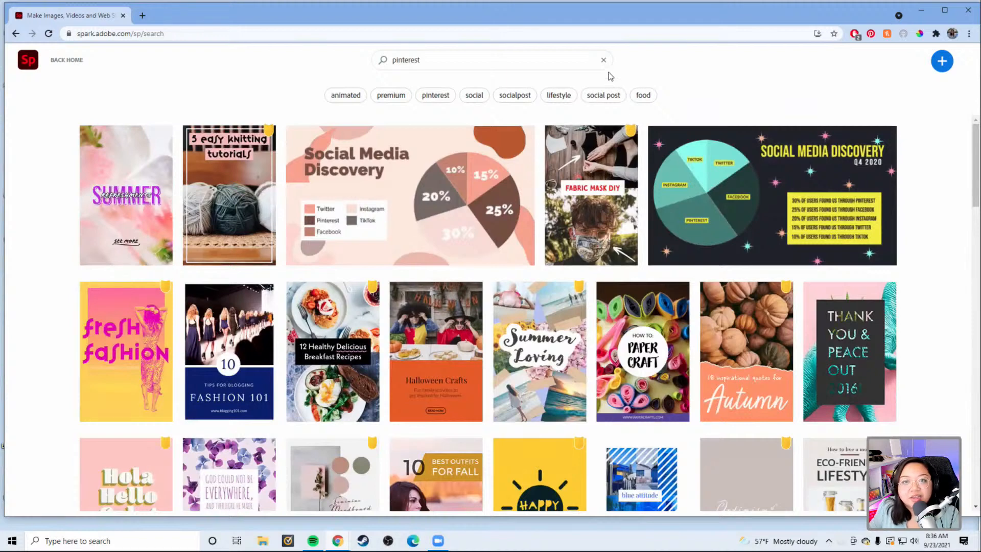
# - Return to the home page and open the blank recent project "1" for editing
pyautogui.click(25, 57)
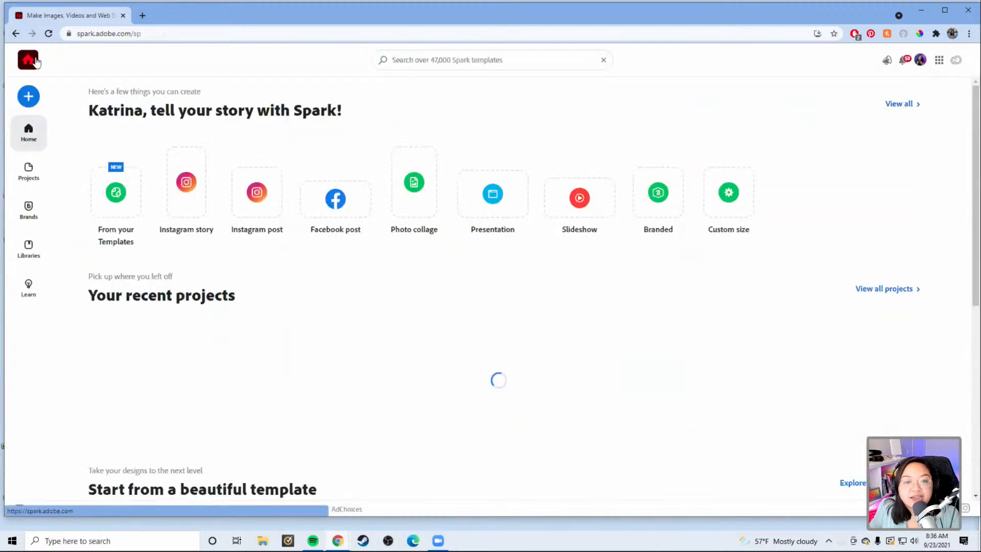
pyautogui.moveTo(450, 364)
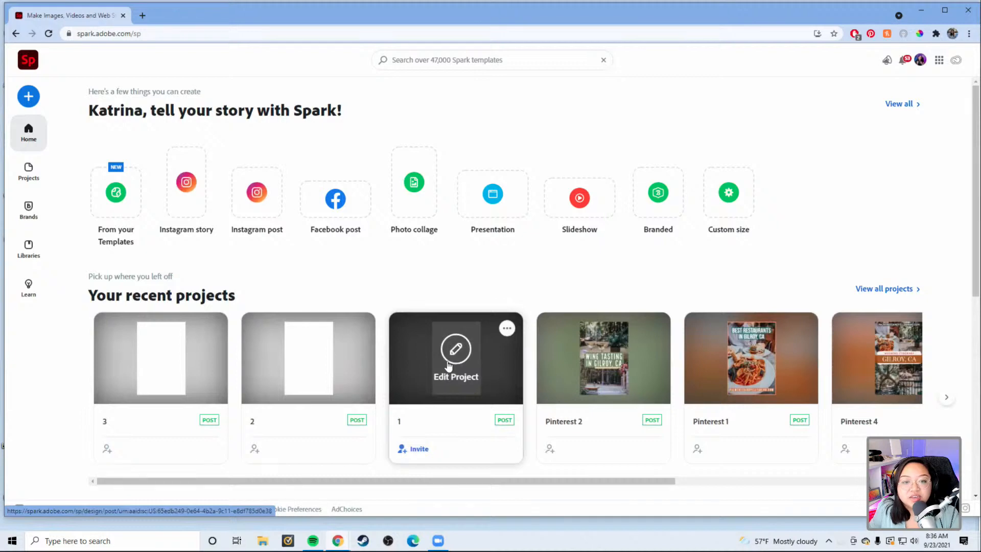
pyautogui.click(448, 364)
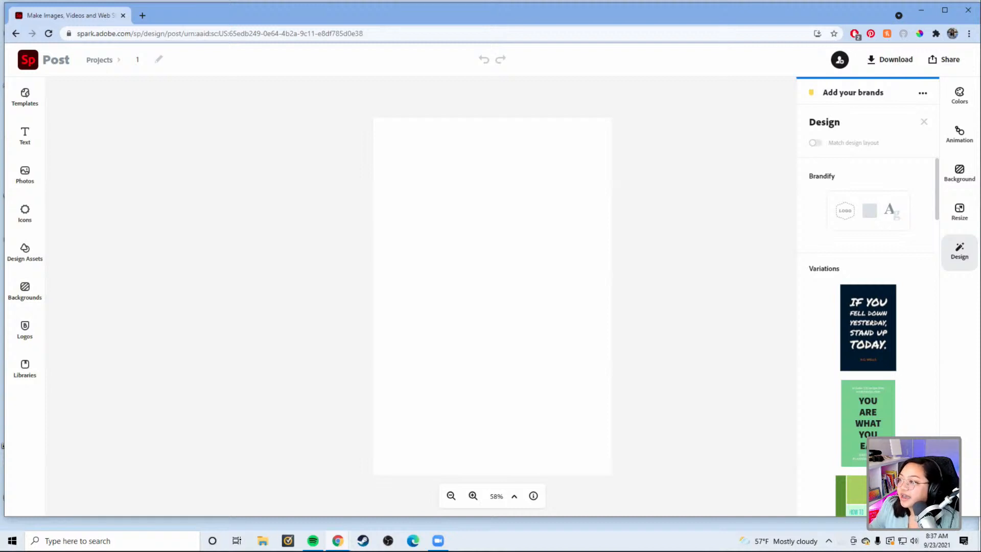
pyautogui.click(645, 213)
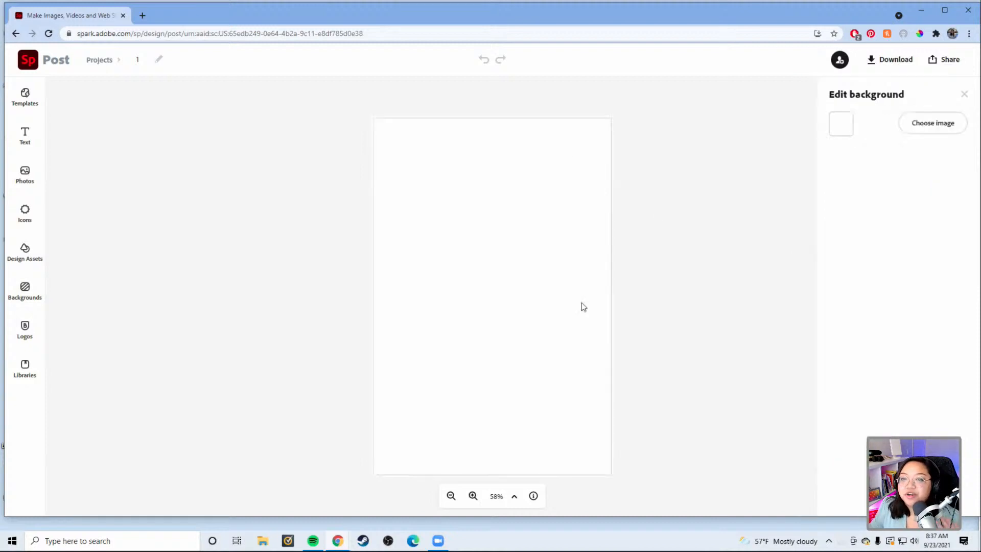
pyautogui.click(630, 165)
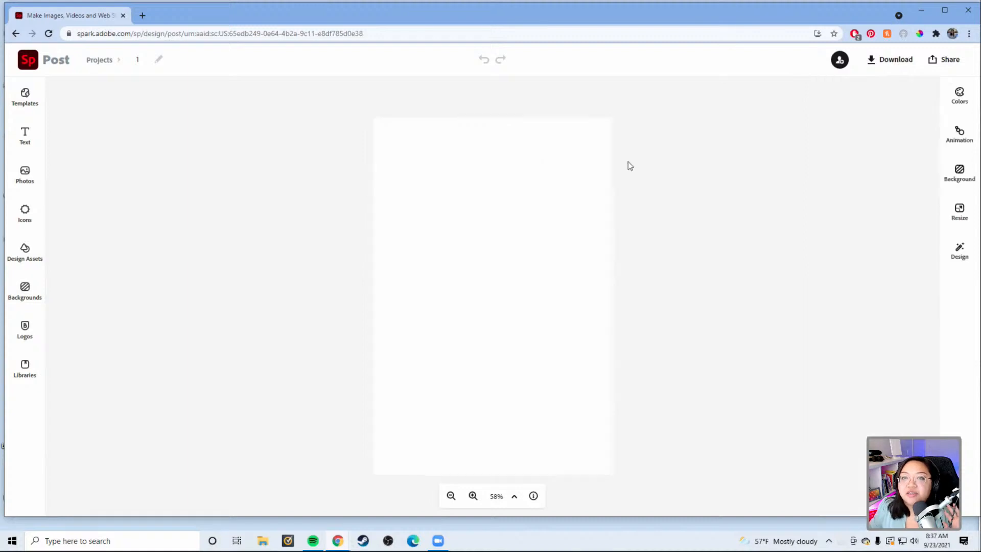
pyautogui.click(597, 202)
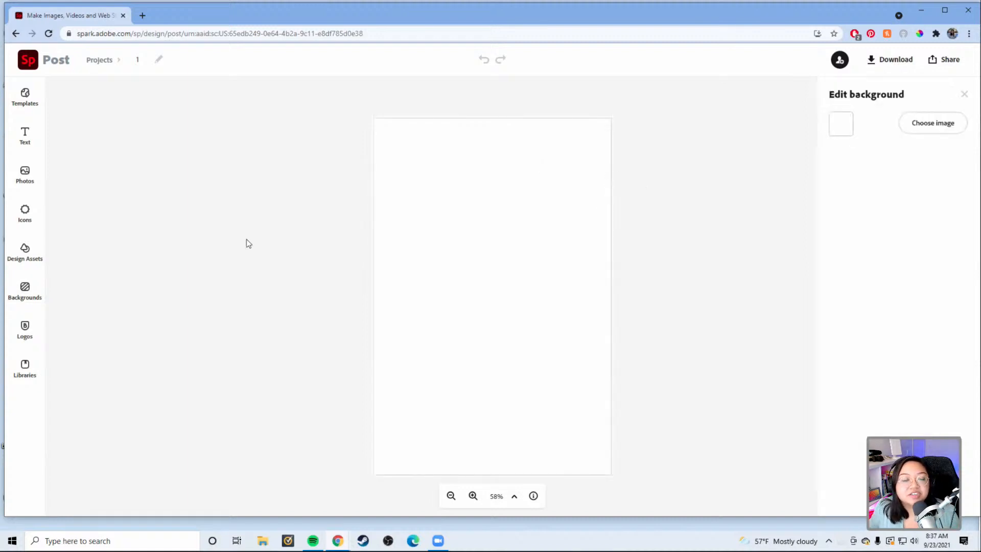
pyautogui.click(122, 172)
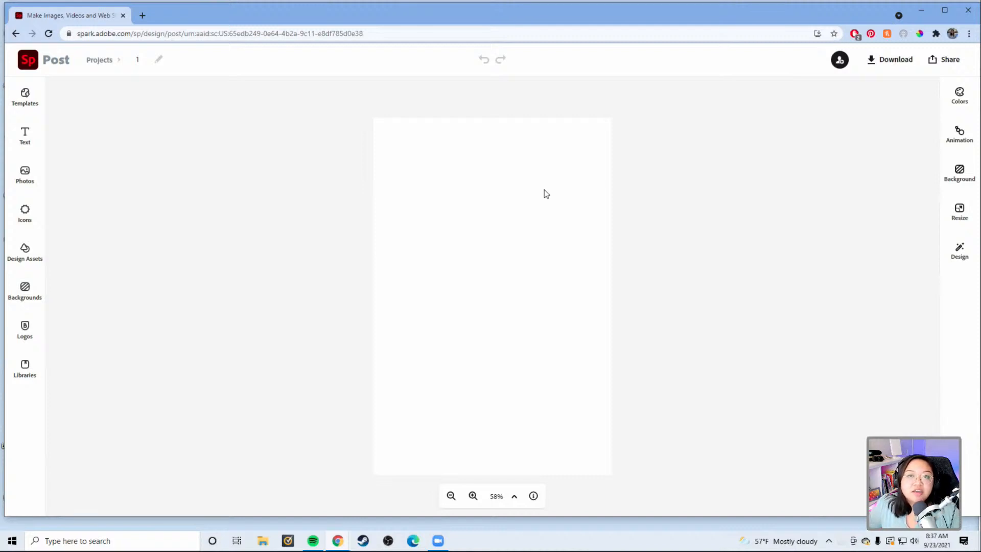
# - Insert the pasta plate photo from the ADOBE LIVE album in Lightroom onto the blank page
pyautogui.click(24, 177)
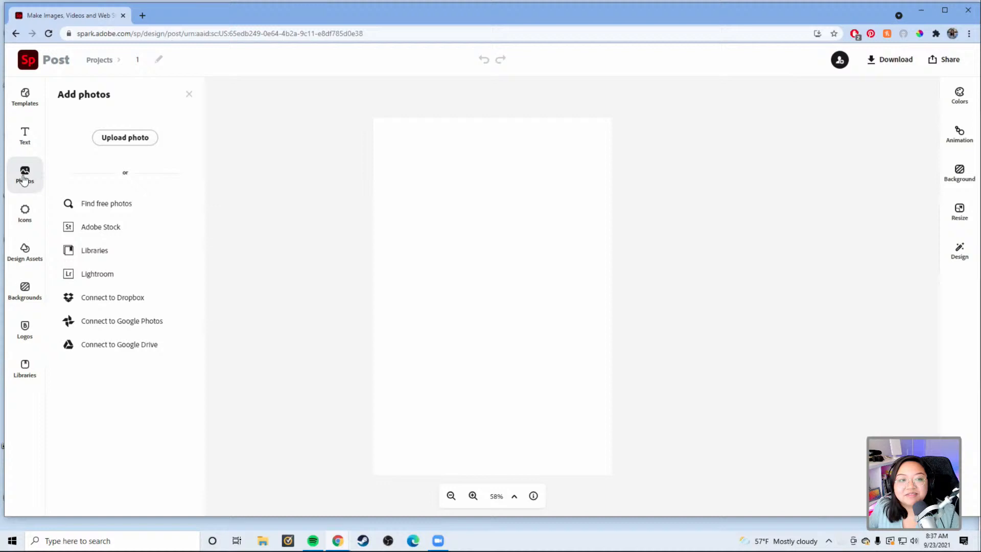
pyautogui.click(118, 277)
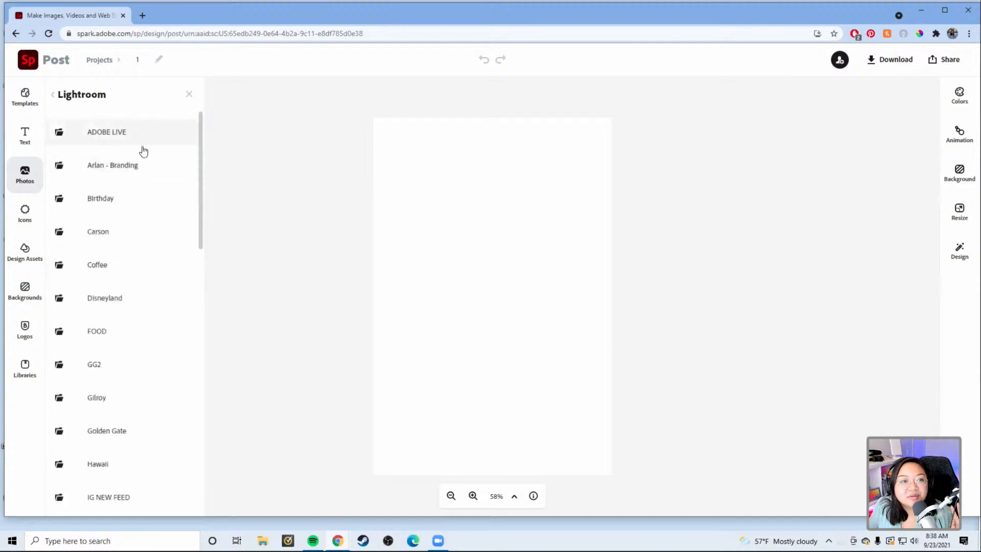
pyautogui.rightClick(115, 137)
pyautogui.click(119, 132)
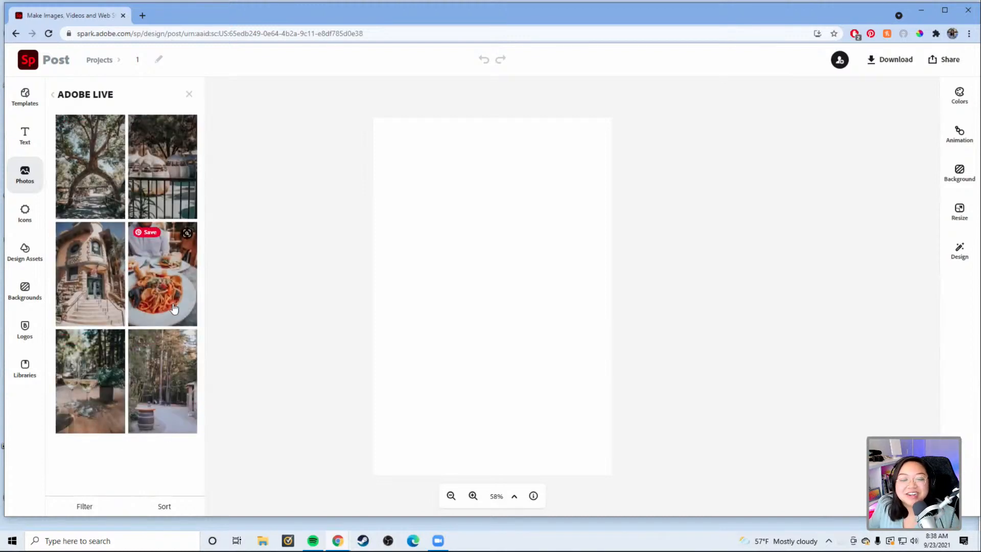
pyautogui.click(167, 298)
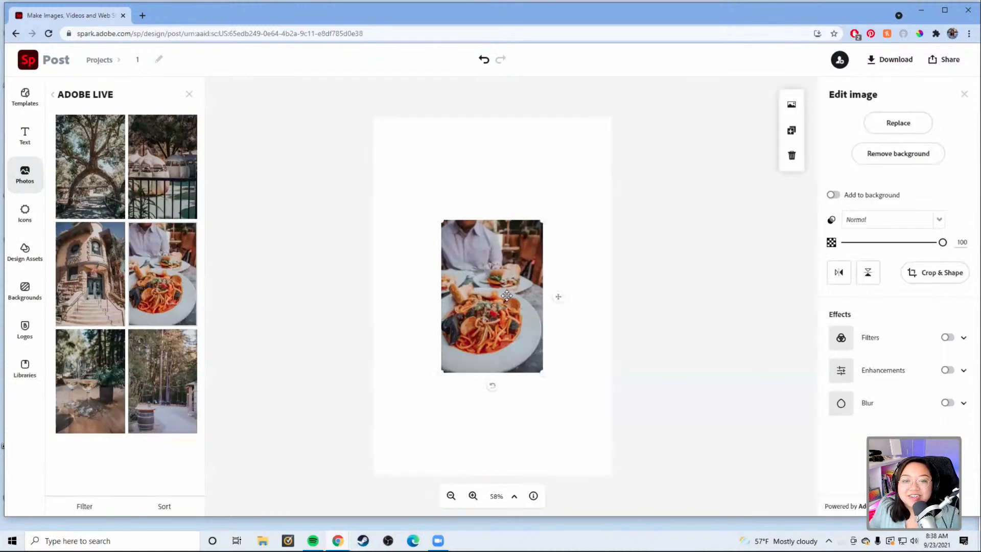
# - Add the pasta photo to the background so that it fills the whole page
pyautogui.moveTo(506, 295); pyautogui.dragTo(451, 384)
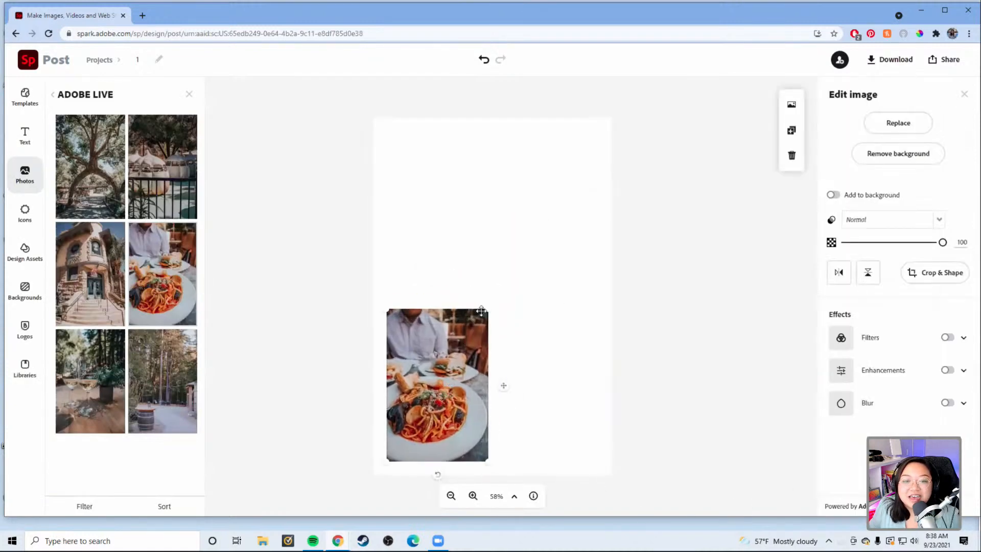
pyautogui.hotkey('ctrl', 'z')
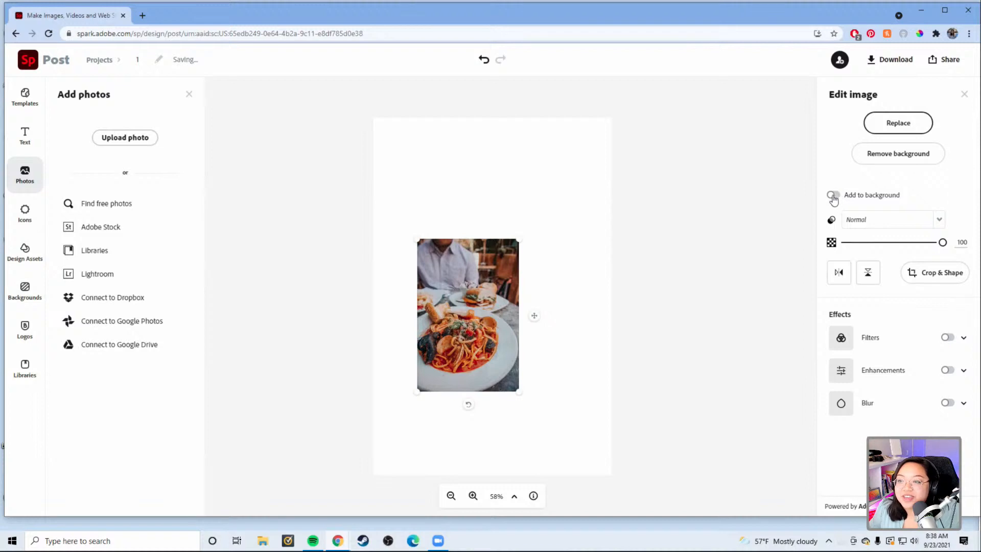
pyautogui.click(833, 195)
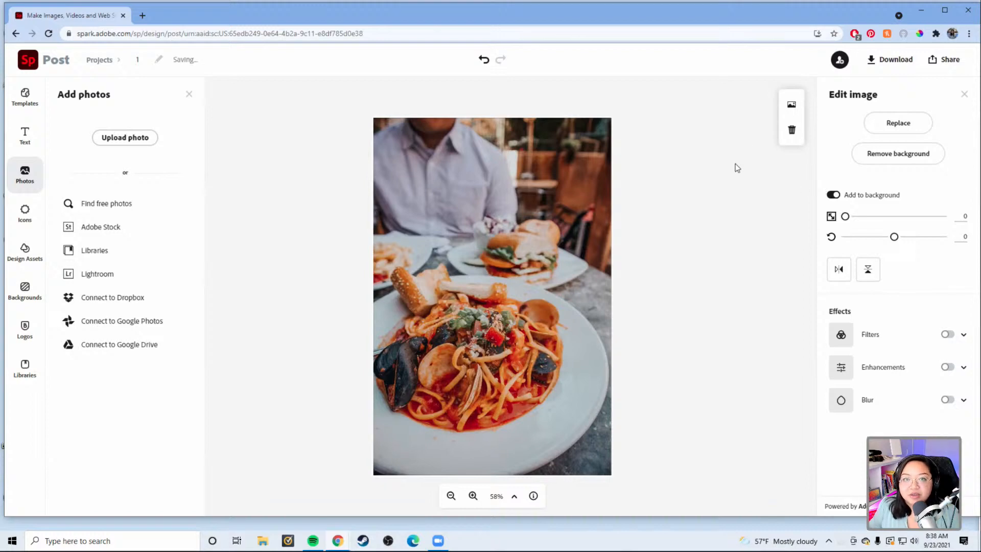
pyautogui.click(707, 185)
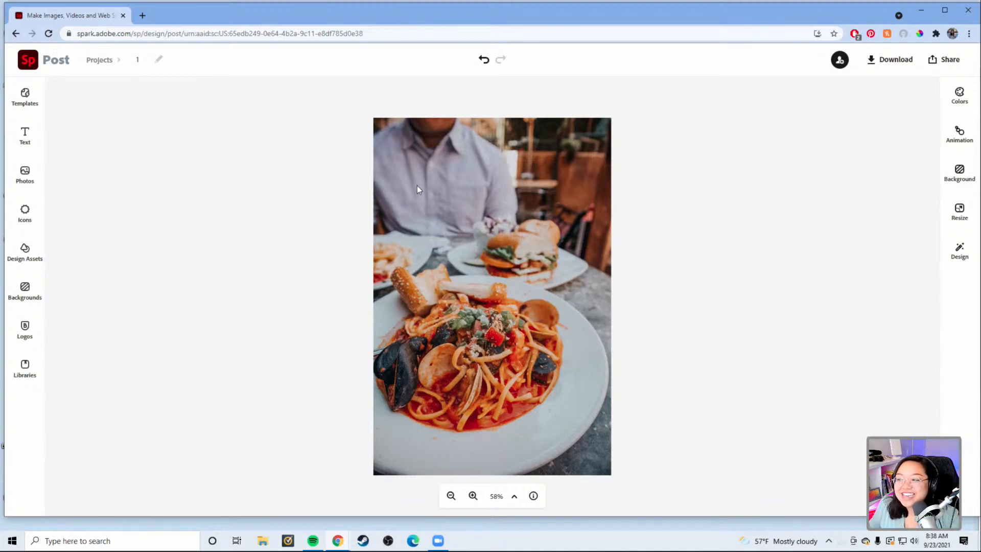
# - Give the background photo a border of size 7
pyautogui.click(561, 209)
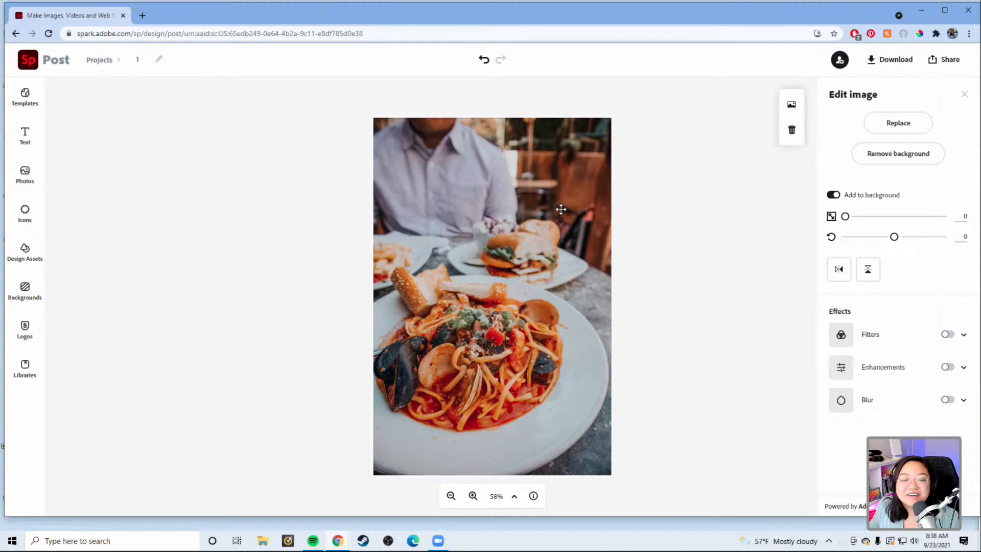
pyautogui.click(692, 294)
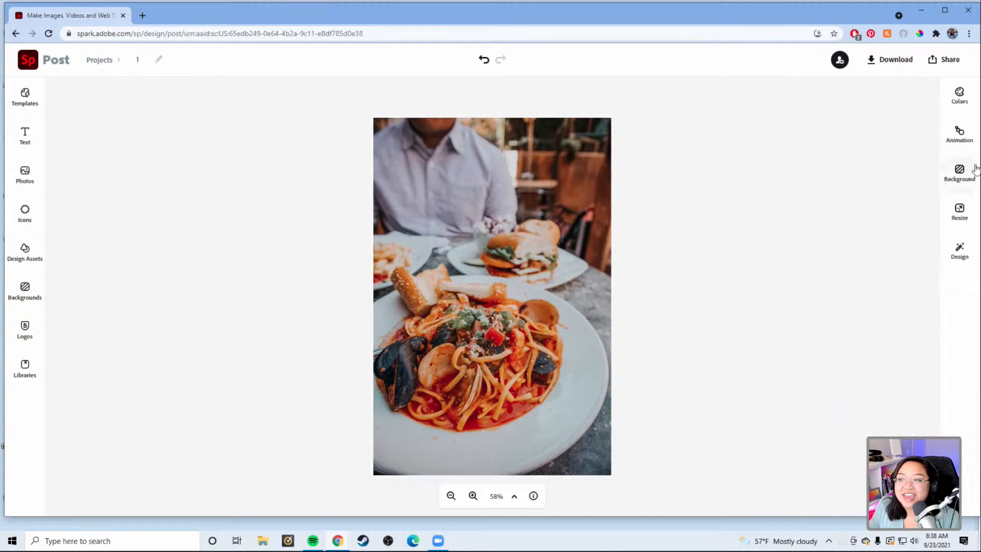
pyautogui.click(960, 173)
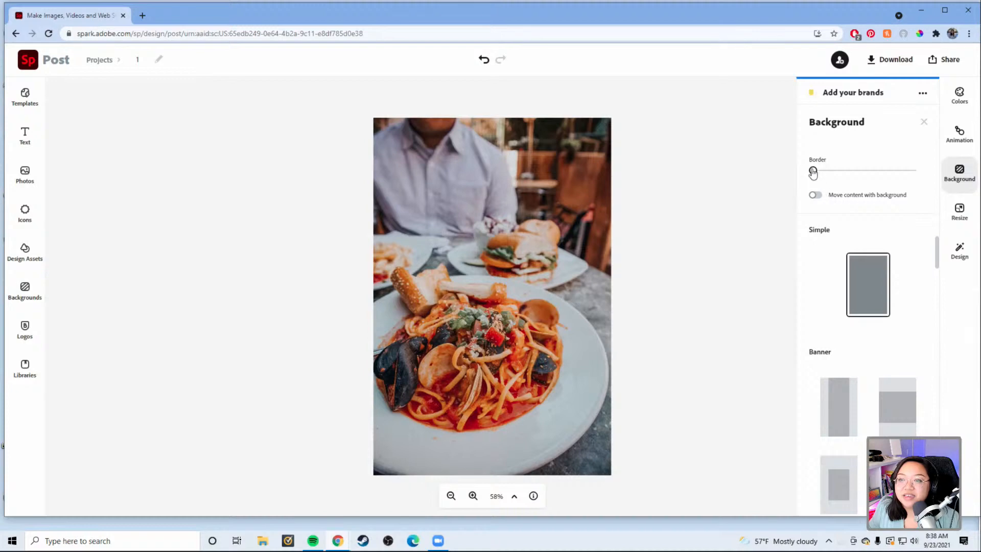
pyautogui.moveTo(813, 172); pyautogui.dragTo(819, 172)
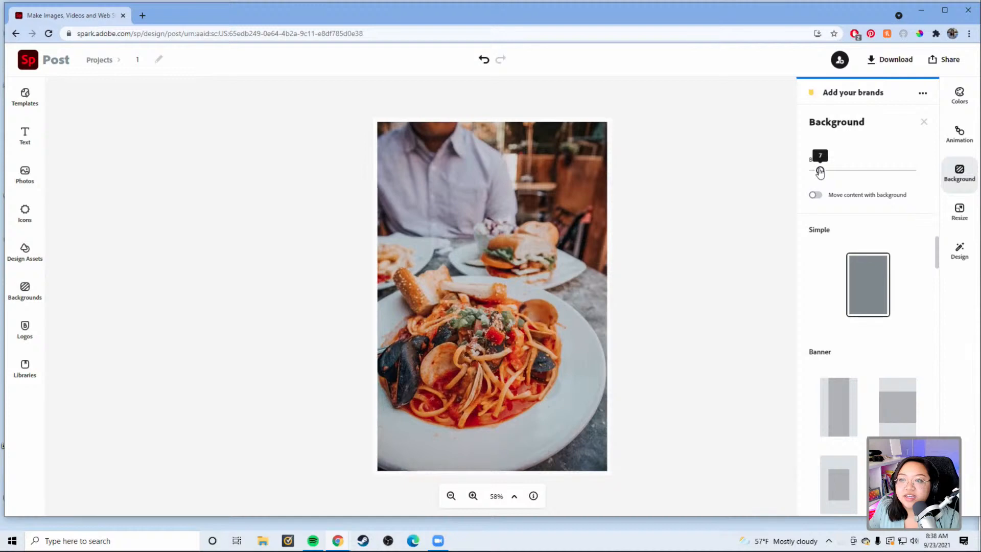
pyautogui.click(621, 175)
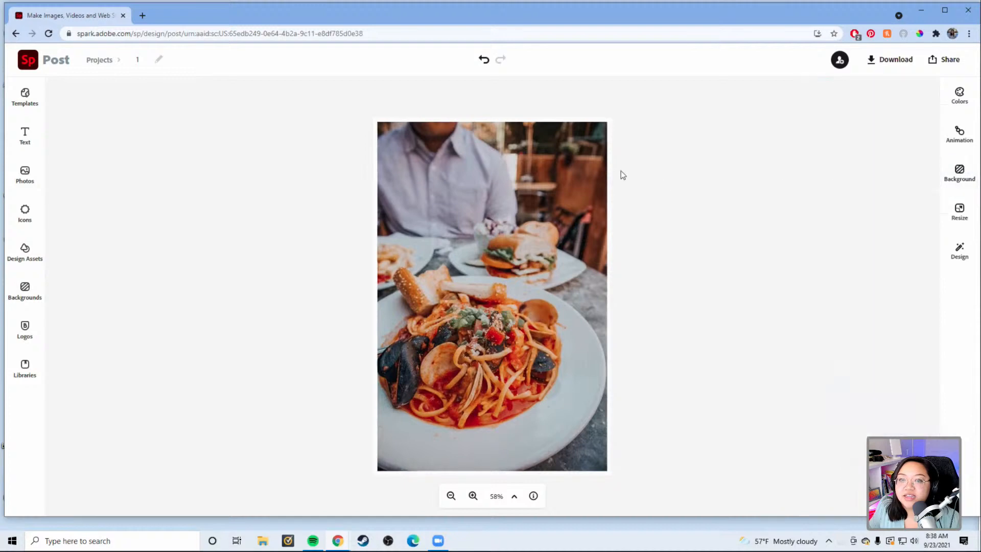
# - Color the border around the photo a light coral, #FDA185, using a custom background color
pyautogui.click(613, 175)
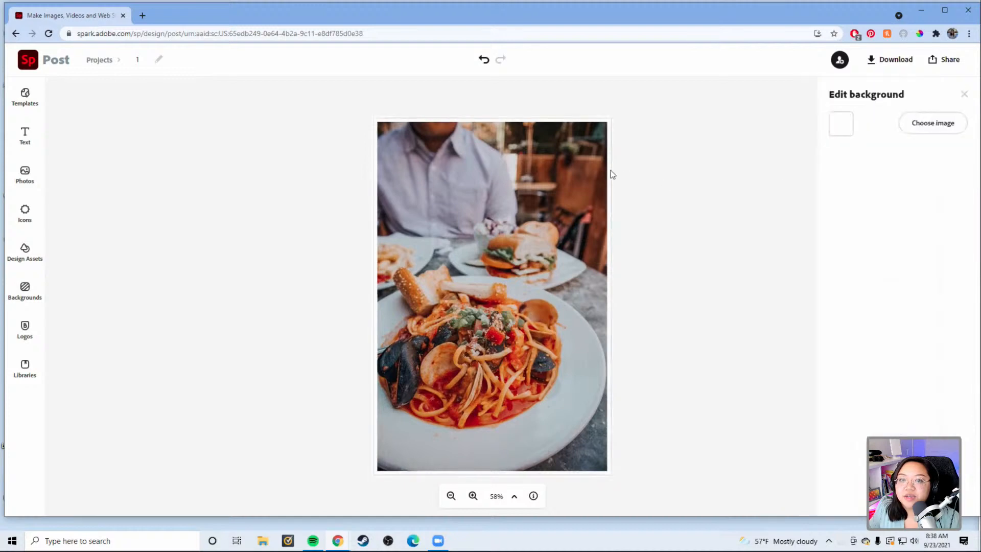
pyautogui.click(841, 132)
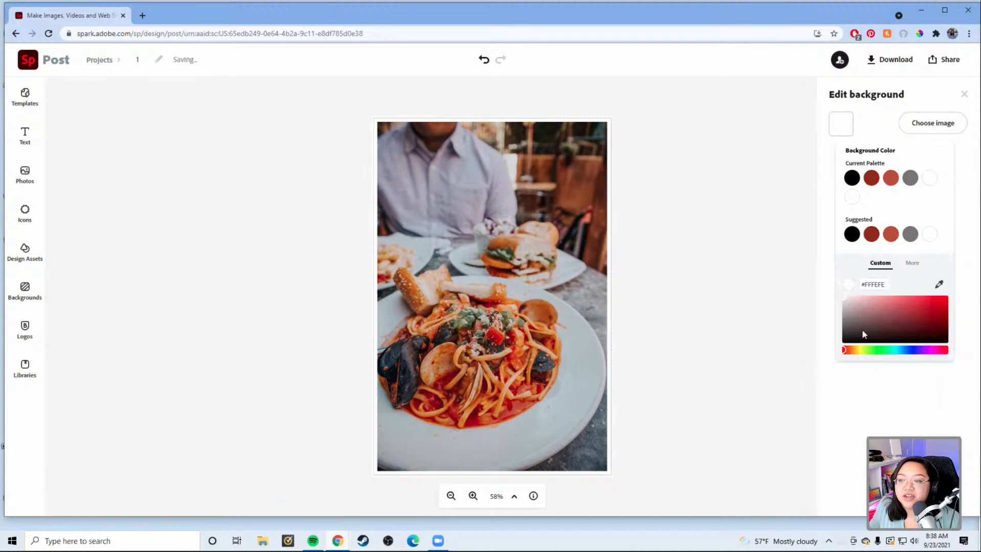
pyautogui.click(882, 306)
pyautogui.moveTo(884, 308); pyautogui.dragTo(905, 283)
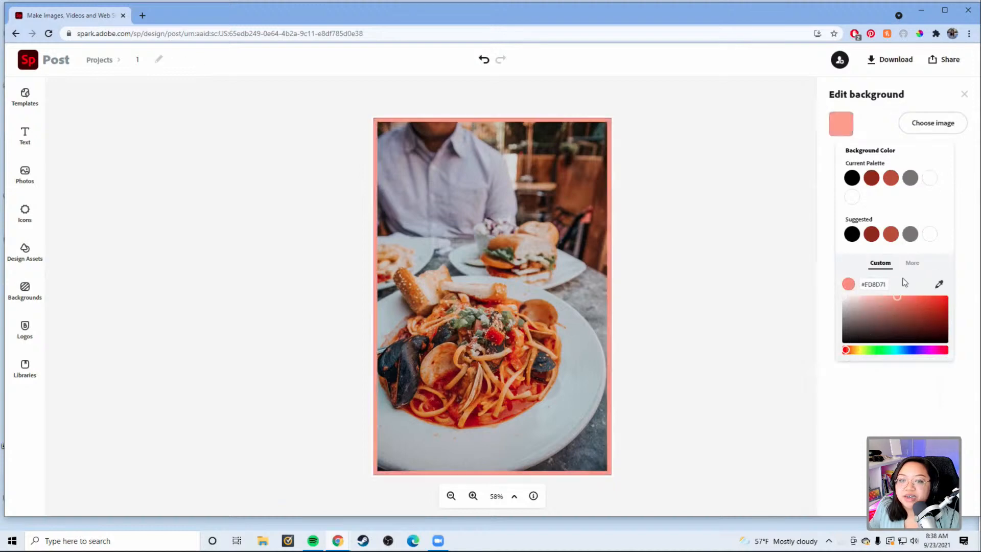
pyautogui.click(849, 353)
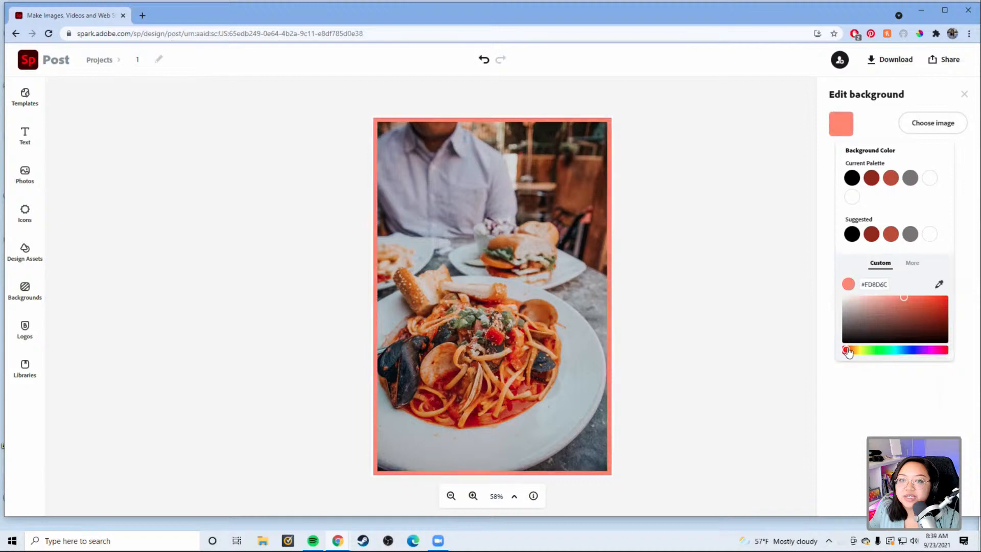
pyautogui.click(898, 298)
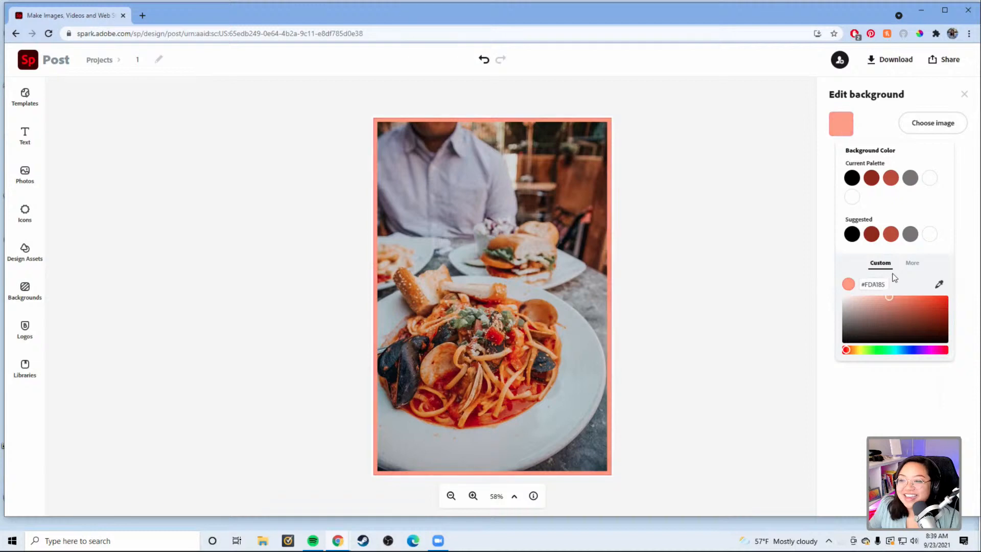
# - Refine the custom background color of the border around the photo to a coral pink, #FD9C7F
pyautogui.moveTo(898, 270); pyautogui.dragTo(902, 294)
pyautogui.rightClick(901, 291)
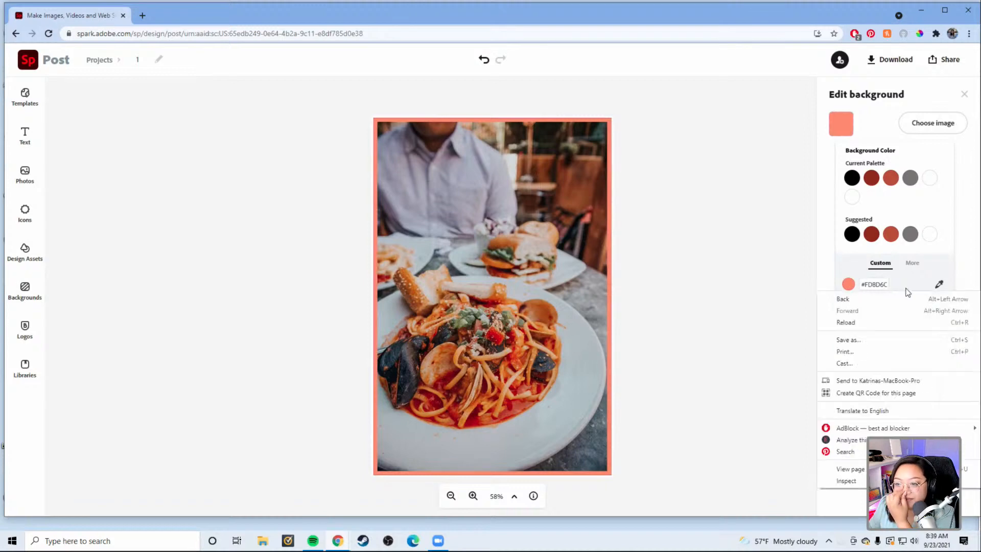
pyautogui.click(906, 289)
pyautogui.click(897, 298)
pyautogui.click(898, 297)
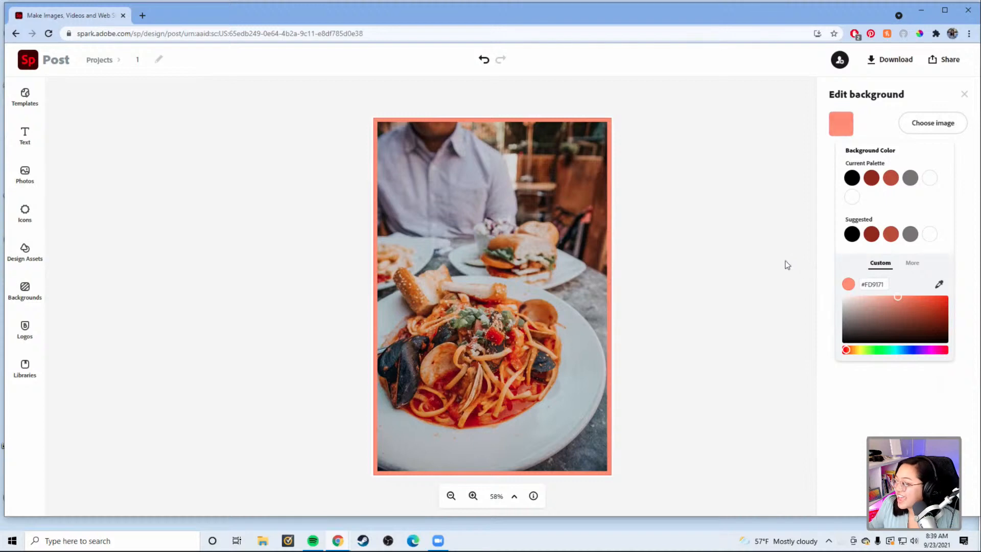
pyautogui.moveTo(897, 301); pyautogui.dragTo(896, 295)
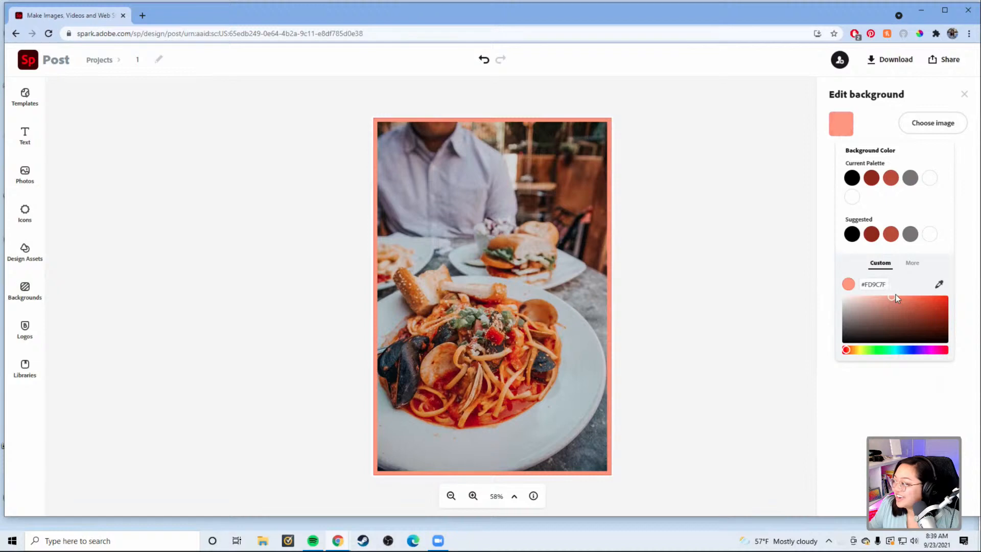
pyautogui.click(720, 245)
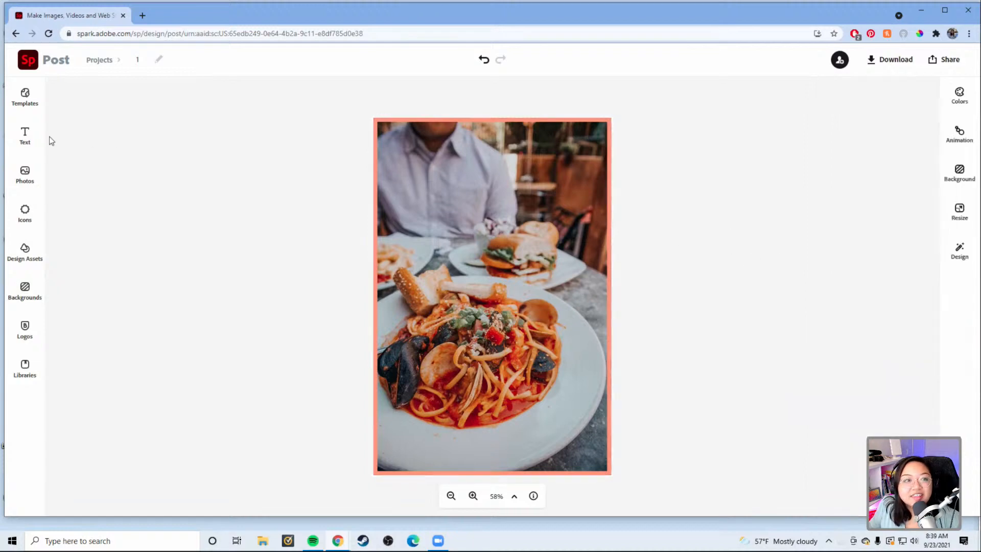
# - Add a new text box, widen it to most of the page width, and place it across the upper part of the photo
pyautogui.click(23, 135)
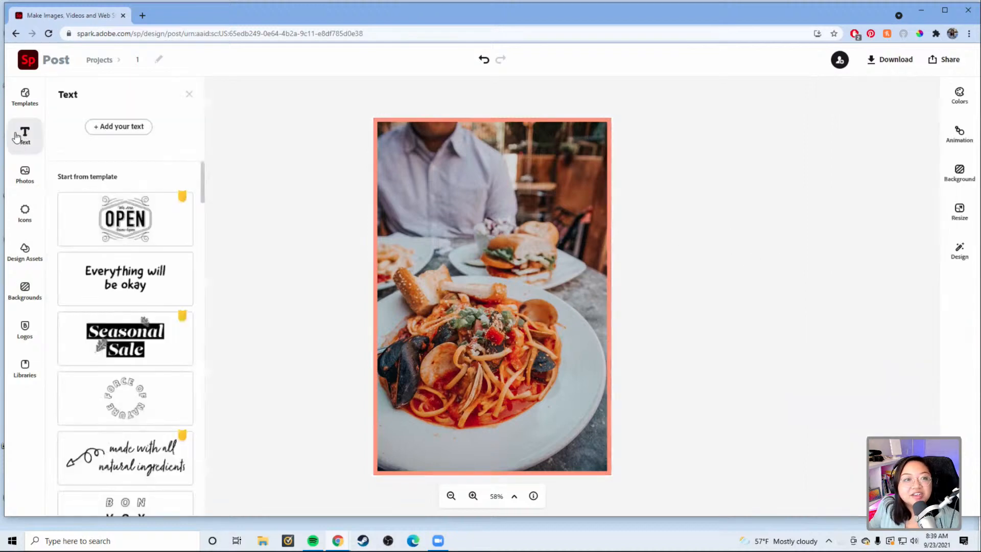
pyautogui.click(101, 127)
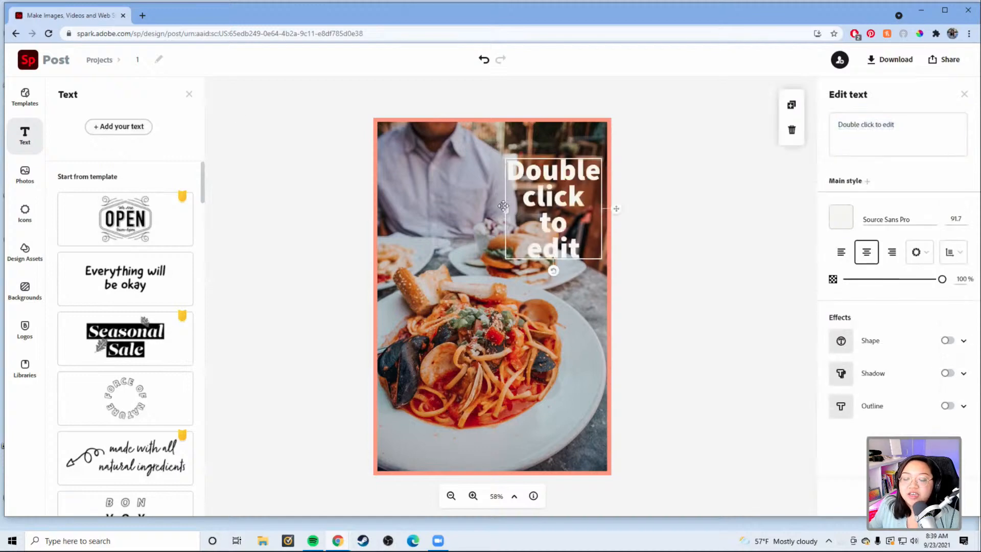
pyautogui.moveTo(505, 208); pyautogui.dragTo(404, 198)
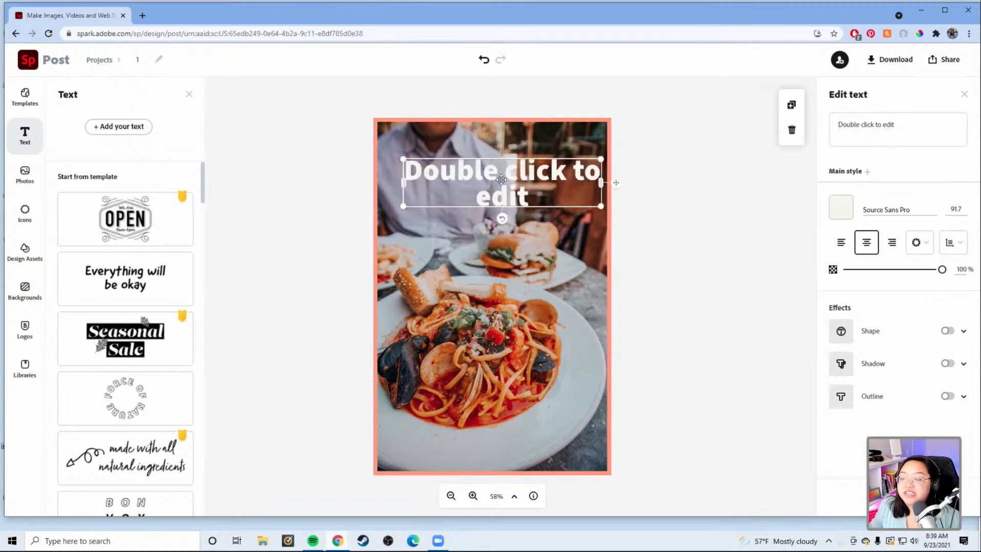
pyautogui.moveTo(498, 166); pyautogui.dragTo(484, 164)
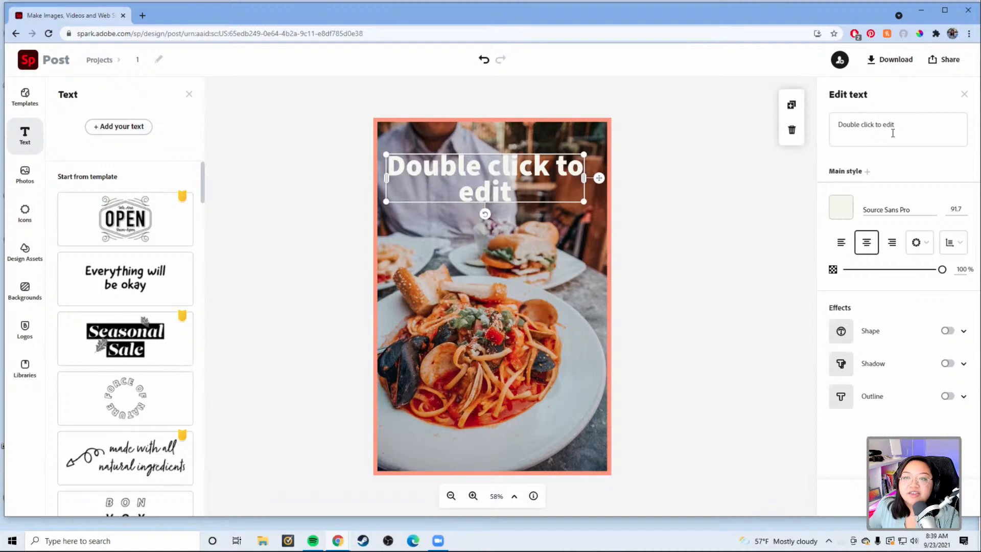
# - Replace the placeholder text with "Best Restaurants in Gilroy, CA"
pyautogui.click(913, 130)
pyautogui.moveTo(922, 124); pyautogui.dragTo(824, 122)
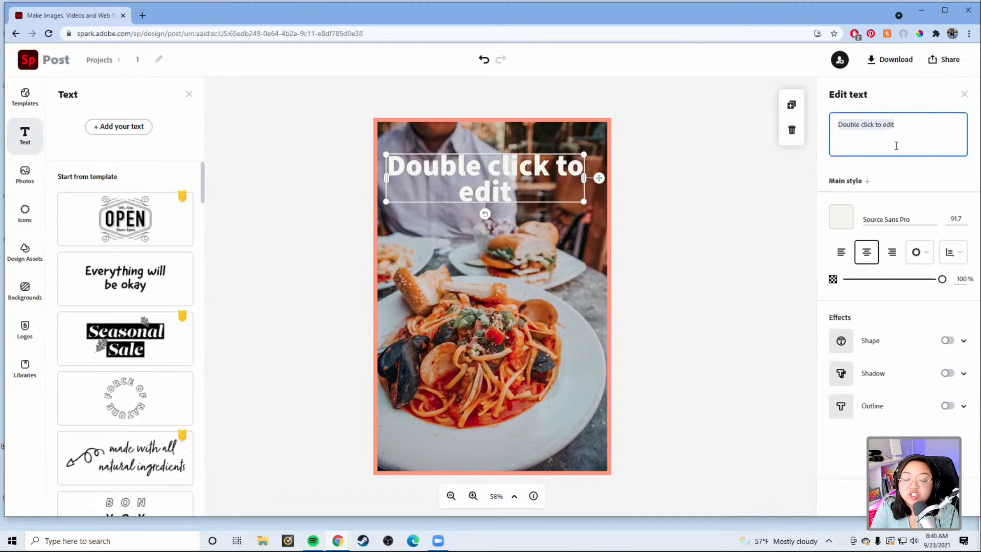
pyautogui.write('V')
pyautogui.press('BackSpace')
pyautogui.write('B')
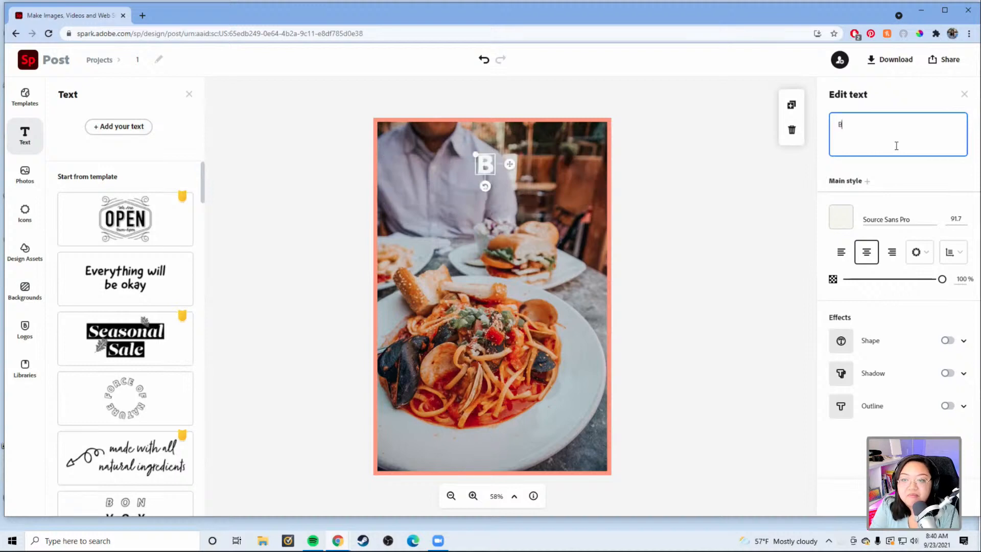
pyautogui.write('est Re')
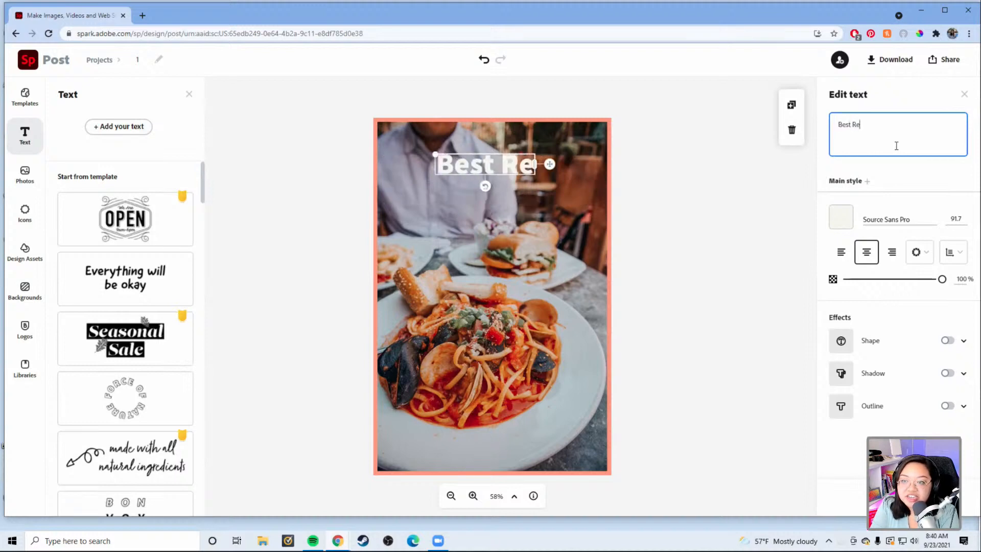
pyautogui.write('stau')
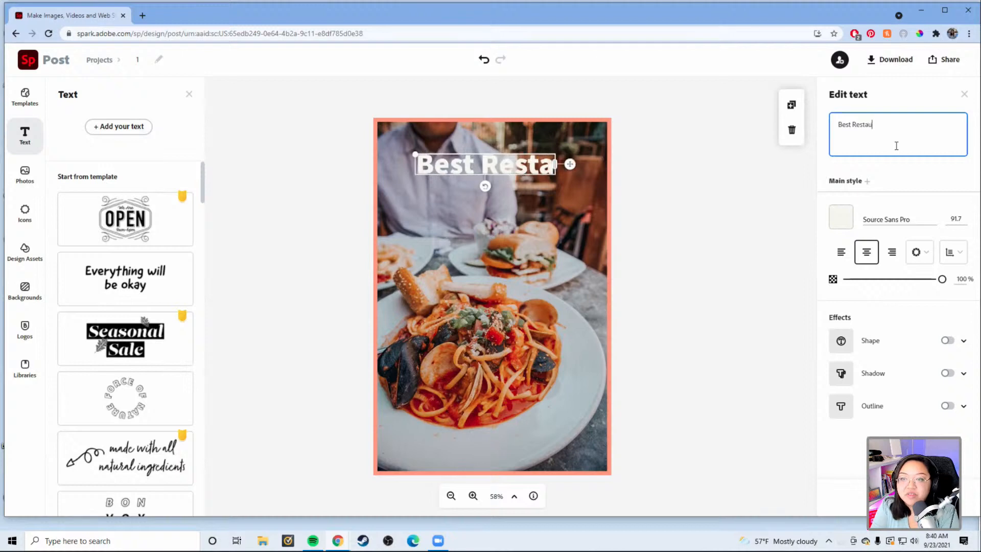
pyautogui.write('ra')
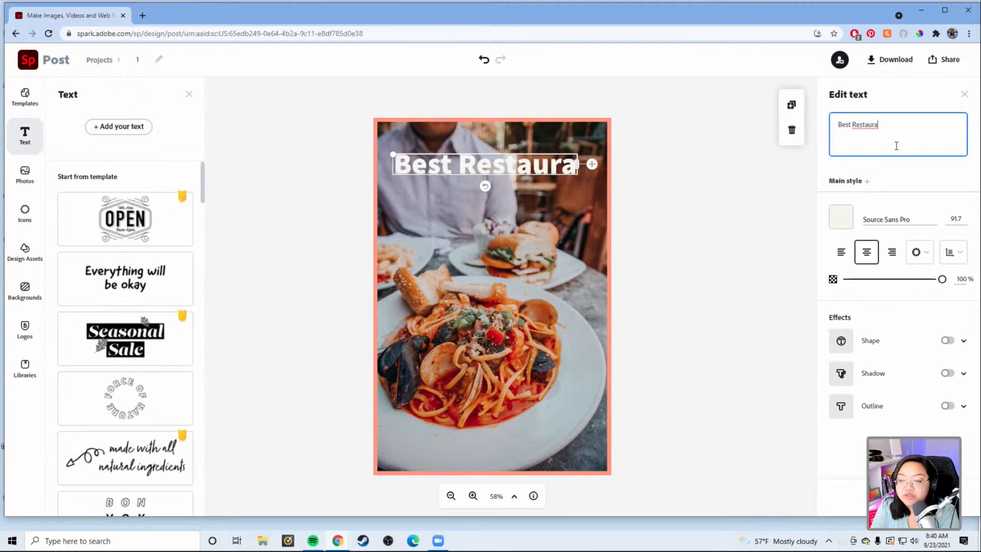
pyautogui.write('nts')
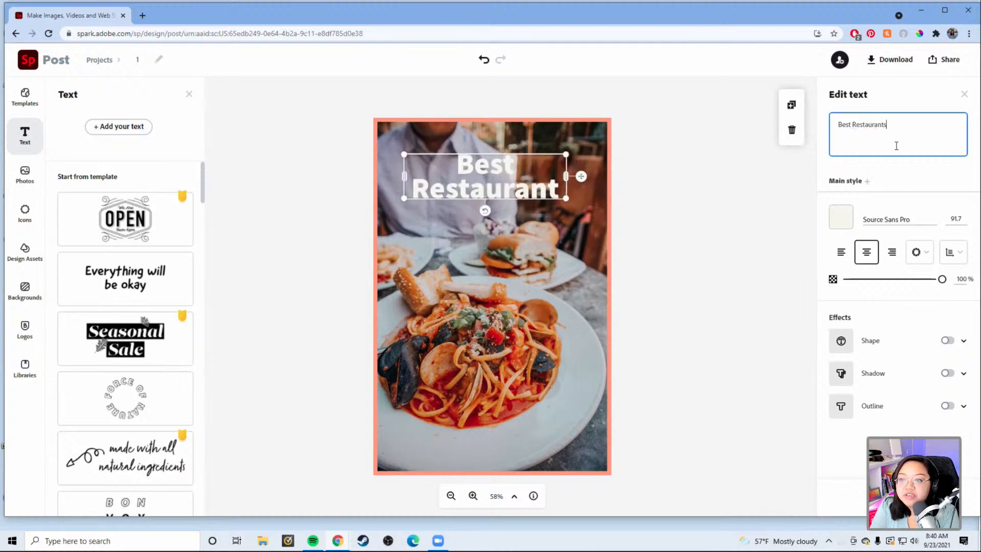
pyautogui.write(' in Gilroy')
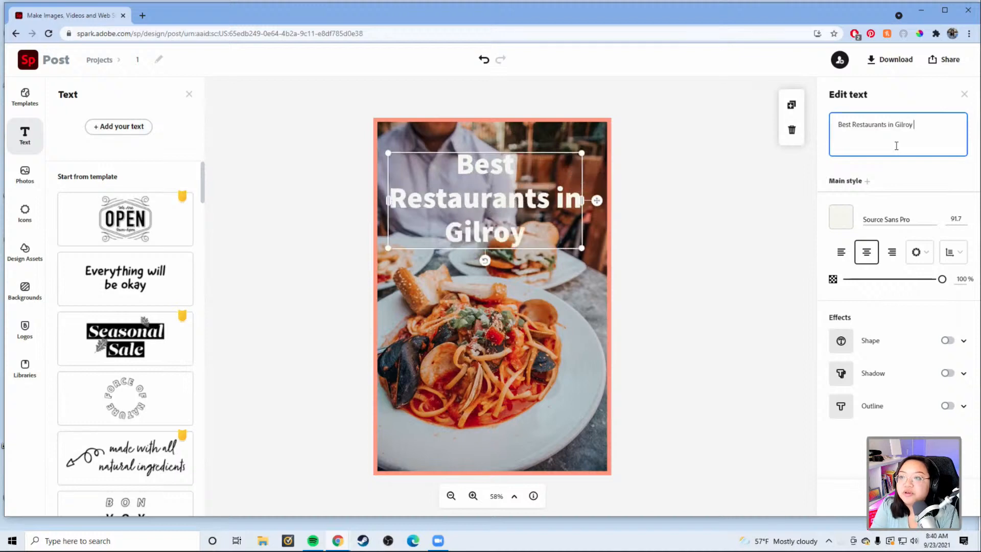
pyautogui.write(', CA')
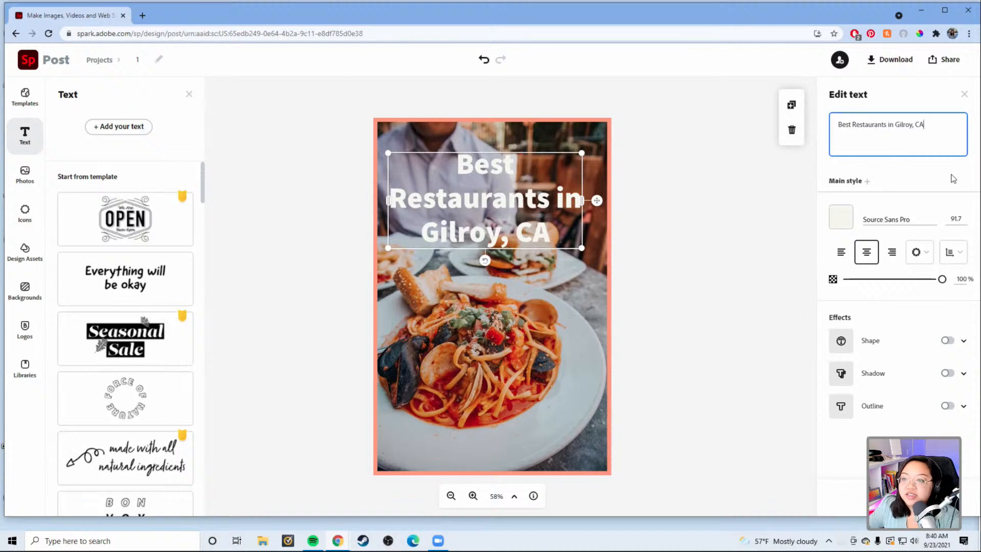
pyautogui.click(769, 194)
# - Change the title's font to Bebas Neue Regular
pyautogui.click(551, 205)
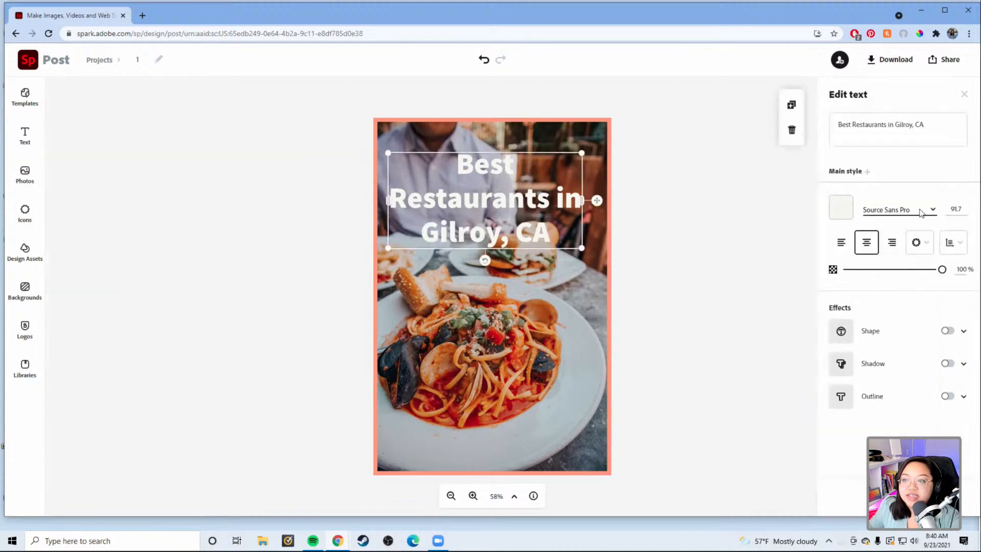
pyautogui.click(896, 209)
pyautogui.scroll(2, 915, 286)
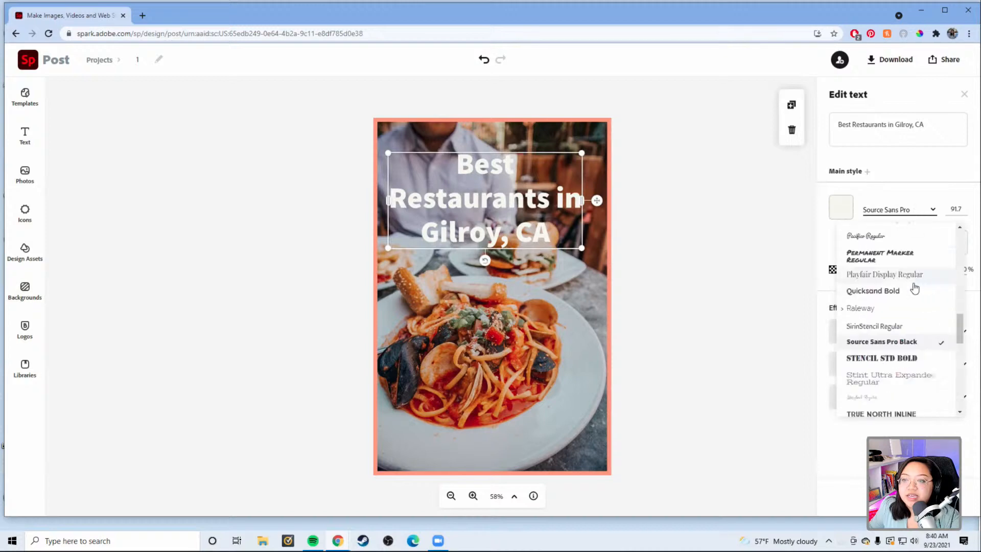
pyautogui.scroll(1, 914, 285)
pyautogui.scroll(-1, 915, 285)
pyautogui.scroll(5, 915, 286)
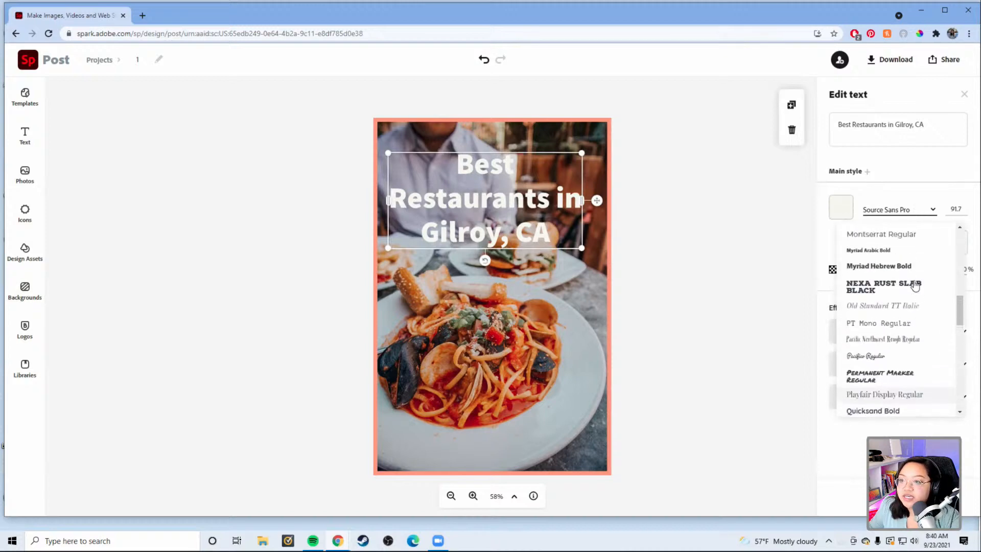
pyautogui.scroll(6, 914, 286)
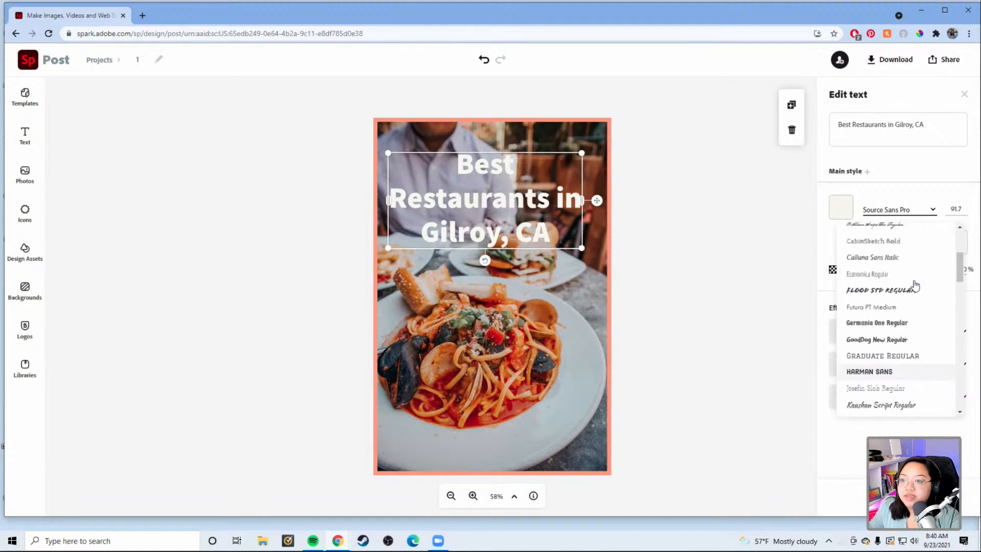
pyautogui.scroll(-1, 917, 306)
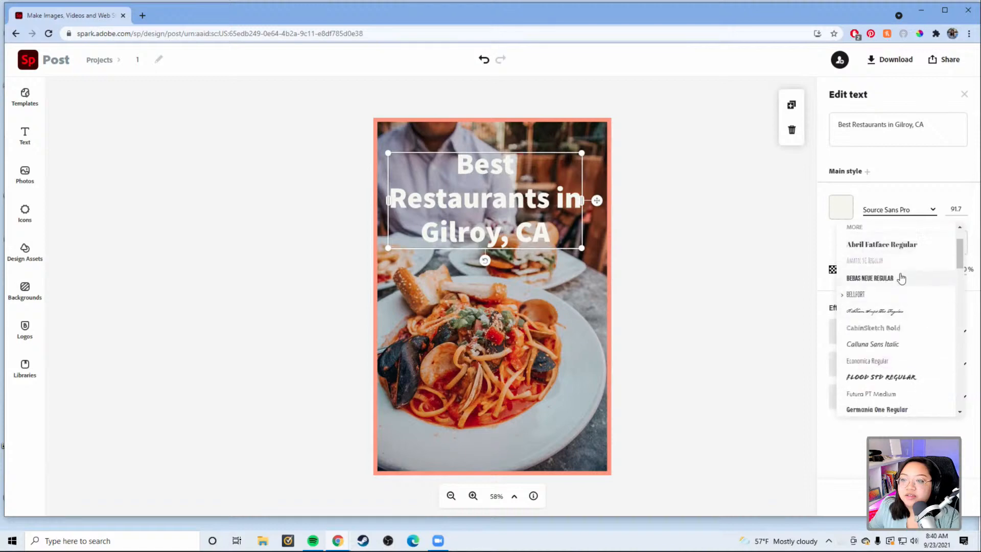
pyautogui.click(898, 278)
pyautogui.click(607, 276)
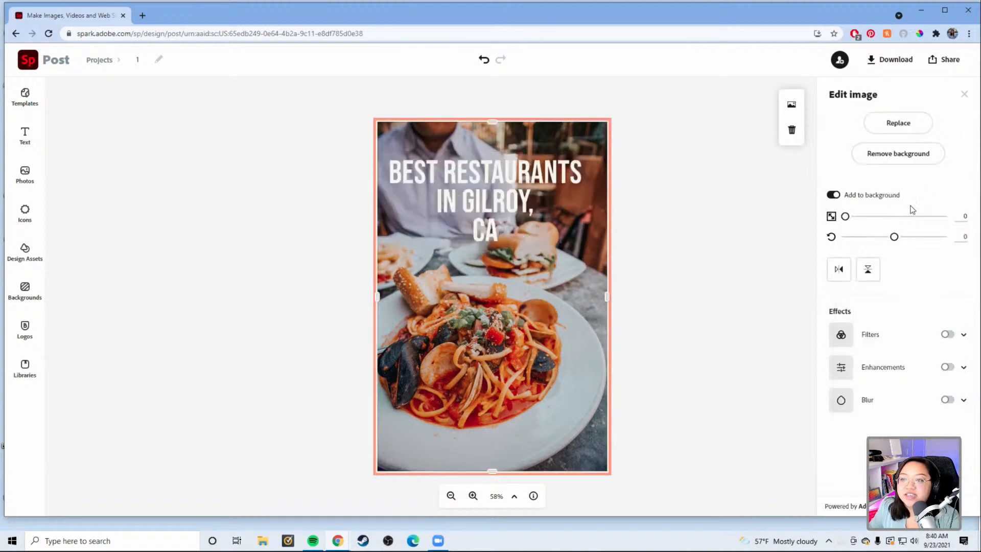
# - Widen the title's text box so the text wraps onto two lines, and center it horizontally on the page
pyautogui.click(518, 178)
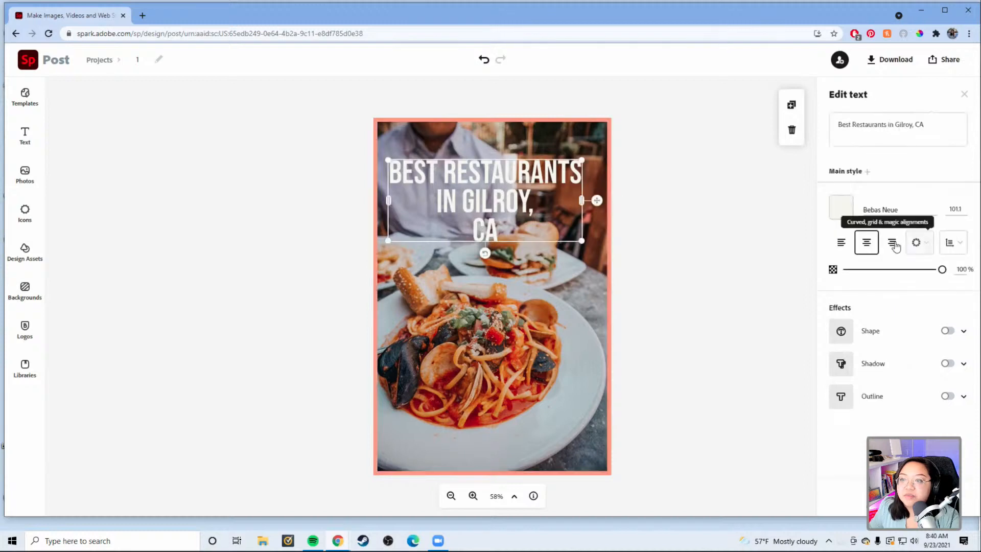
pyautogui.click(904, 209)
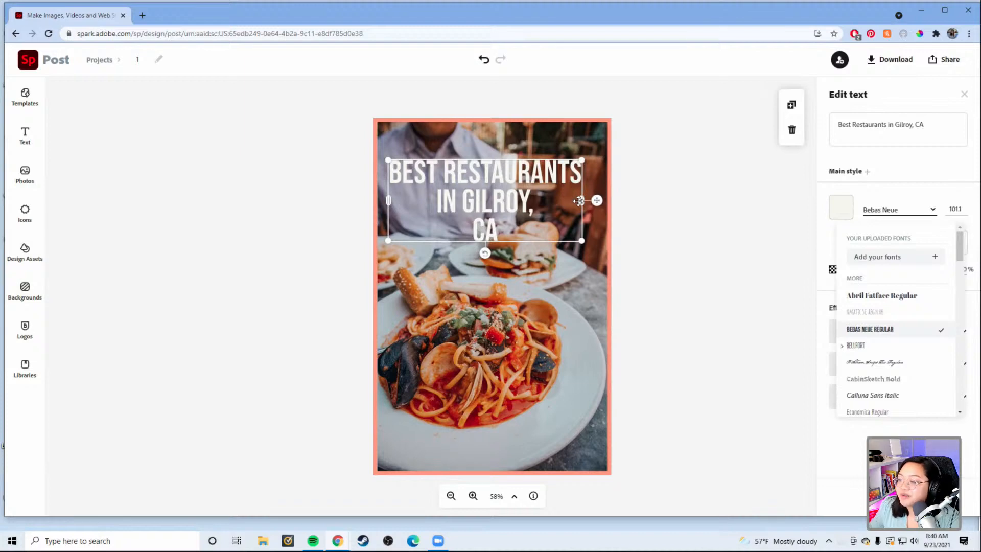
pyautogui.click(561, 195)
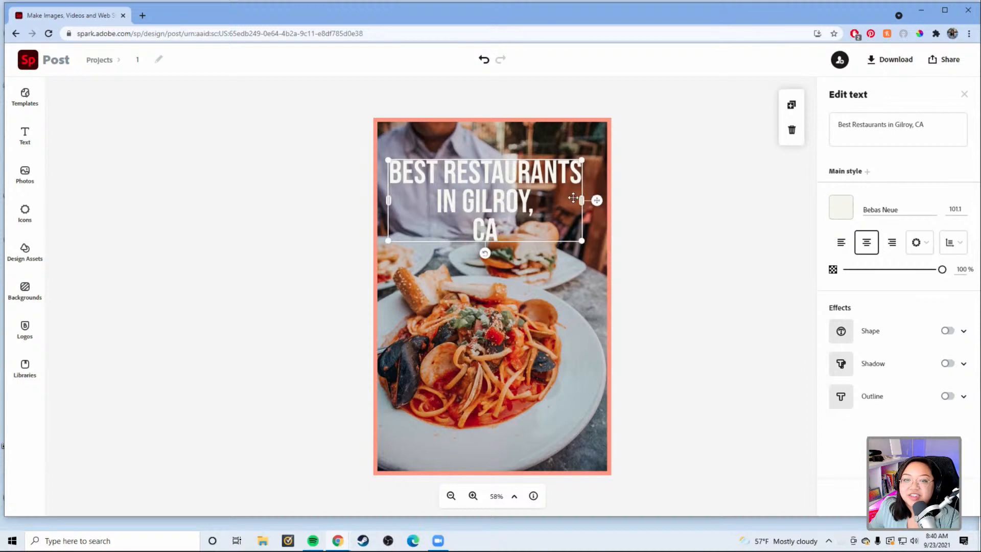
pyautogui.moveTo(583, 200)
pyautogui.mouseDown()
pyautogui.moveTo(603, 197)
pyautogui.moveTo(598, 203)
pyautogui.mouseUp()
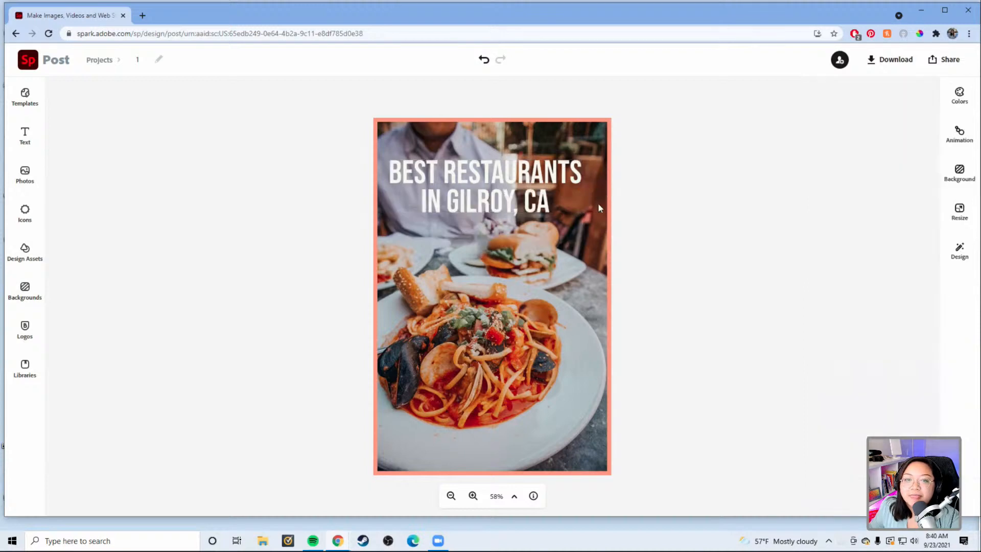
pyautogui.moveTo(508, 179); pyautogui.dragTo(511, 184)
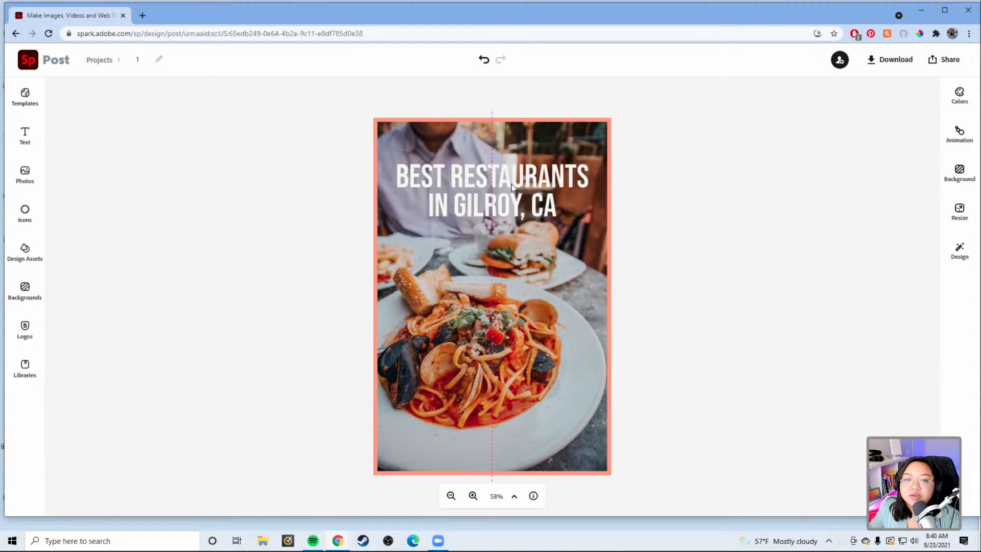
# - Turn on the Shape effect for the title, keeping the style that puts a separate bar behind each line
pyautogui.click(518, 188)
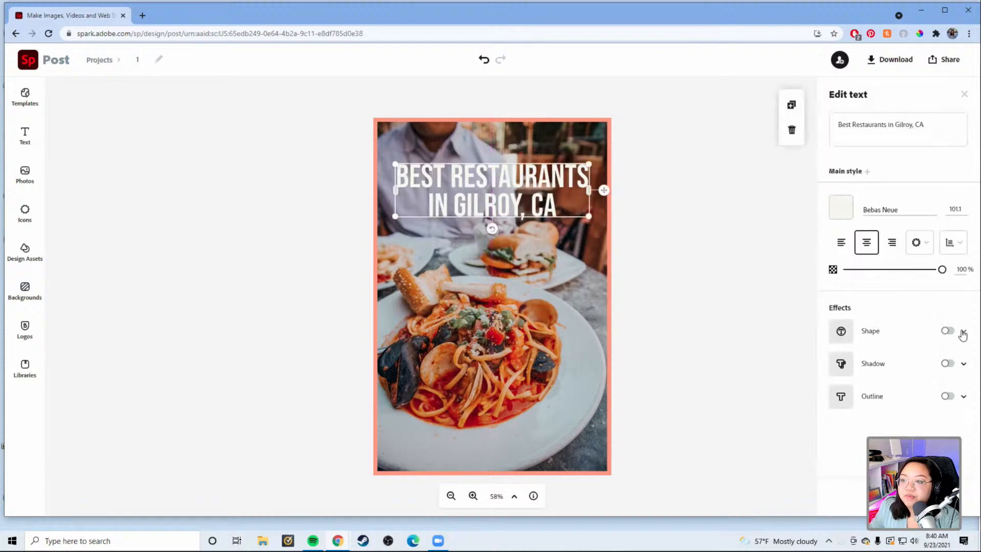
pyautogui.click(948, 331)
pyautogui.scroll(-1, 843, 342)
pyautogui.click(874, 326)
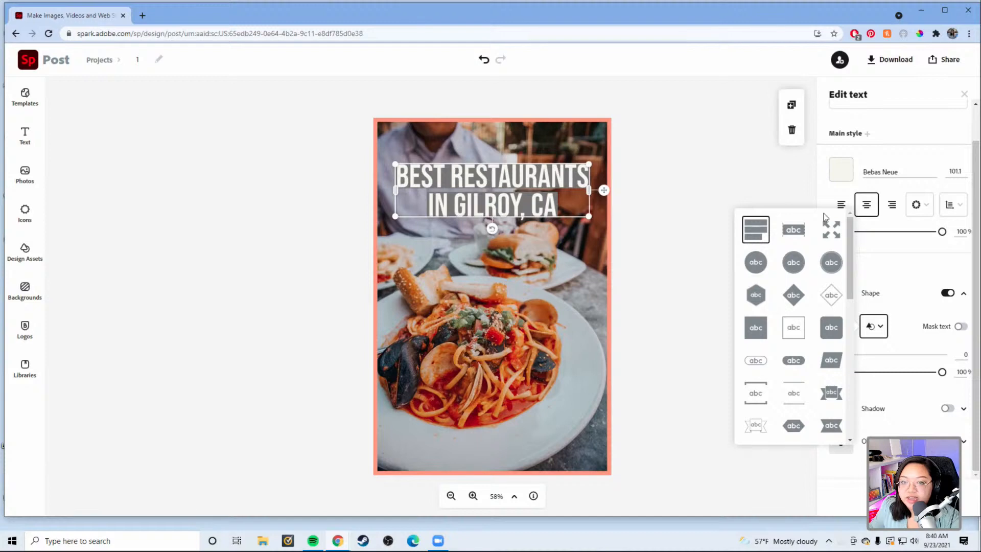
pyautogui.click(772, 193)
pyautogui.click(536, 177)
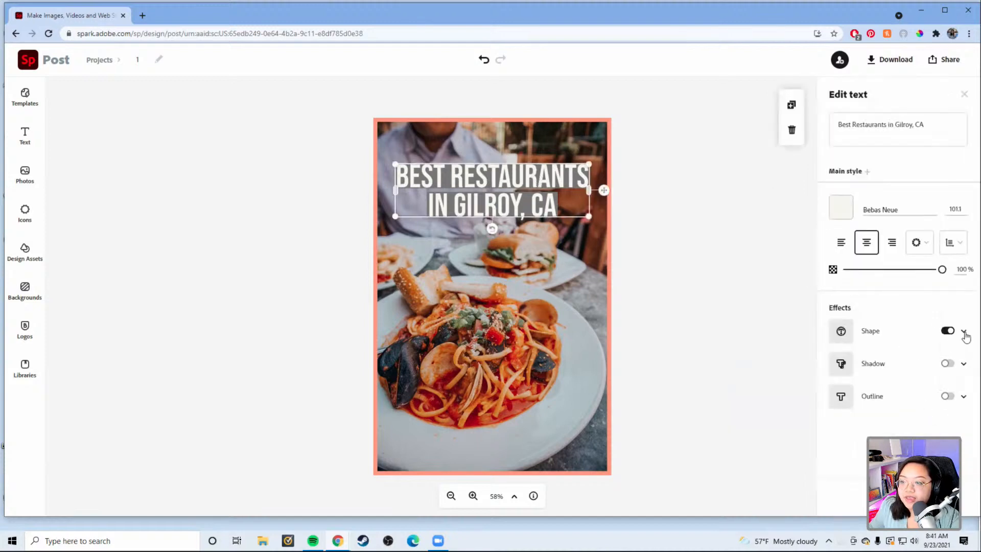
# - Color the shape behind the title a muted green, #668F7D, and set the shape's size to 17
pyautogui.click(964, 332)
pyautogui.click(840, 364)
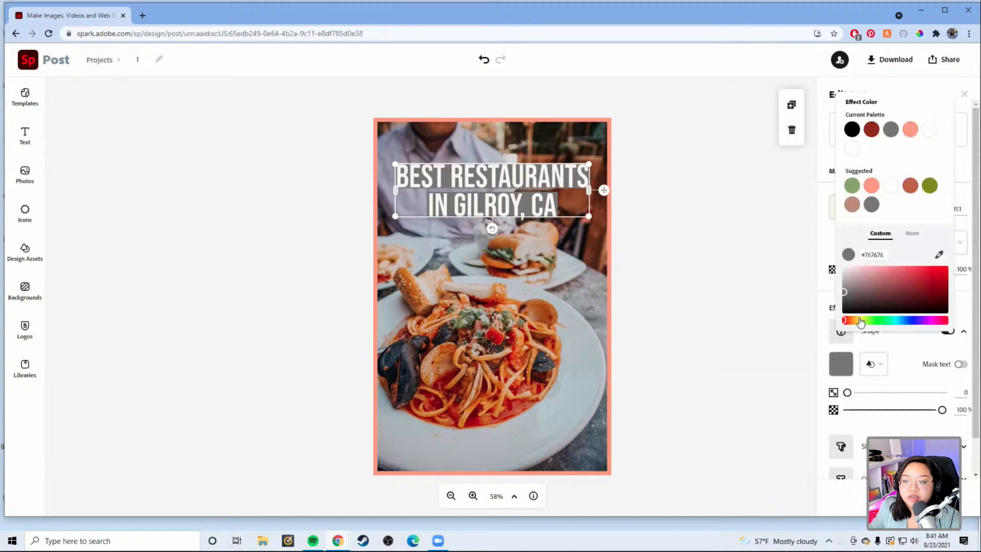
pyautogui.moveTo(862, 320); pyautogui.dragTo(889, 330)
pyautogui.click(879, 295)
pyautogui.moveTo(879, 293); pyautogui.dragTo(874, 290)
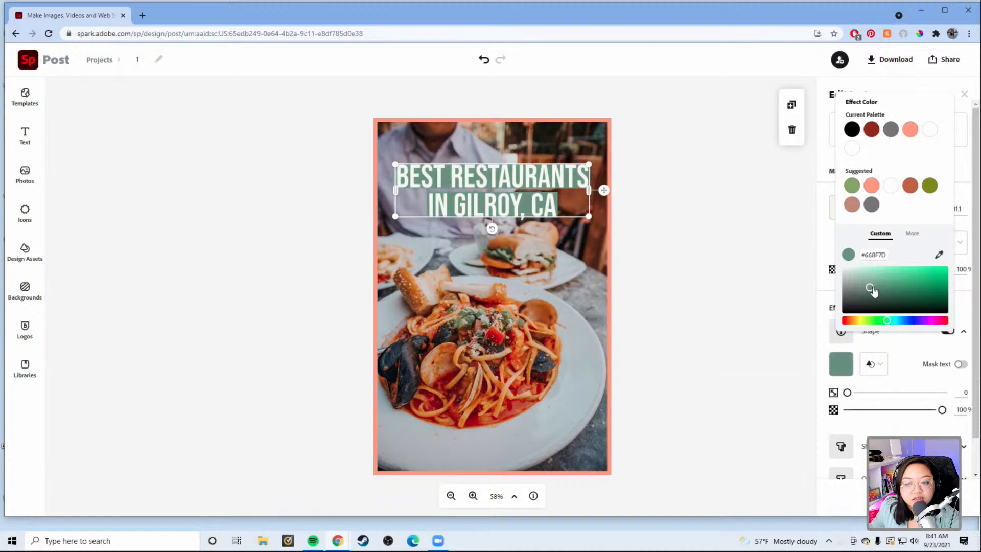
pyautogui.moveTo(847, 393); pyautogui.dragTo(864, 394)
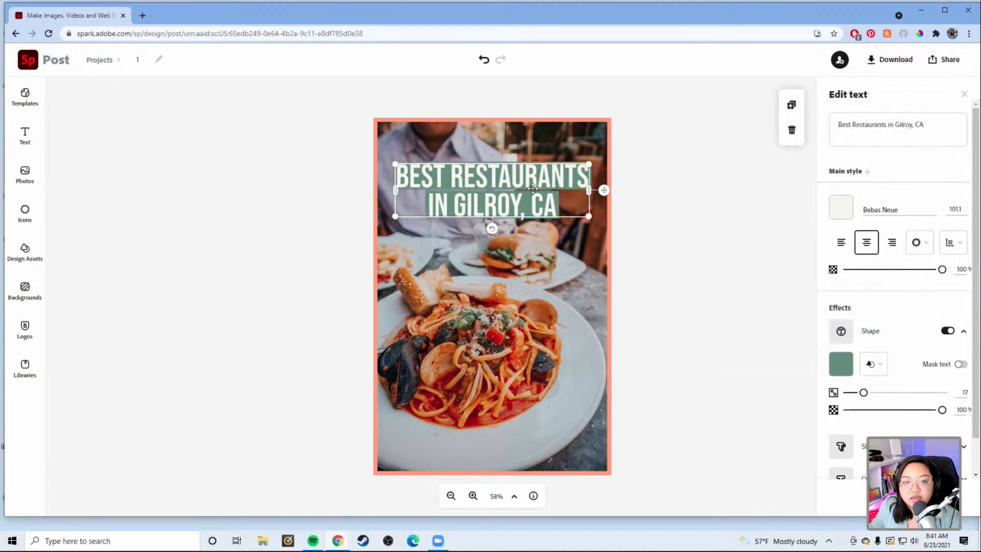
# - Enlarge the title slightly to span nearly the full page width, and move it back to the horizontal center
pyautogui.moveTo(589, 216); pyautogui.dragTo(606, 222)
pyautogui.click(613, 221)
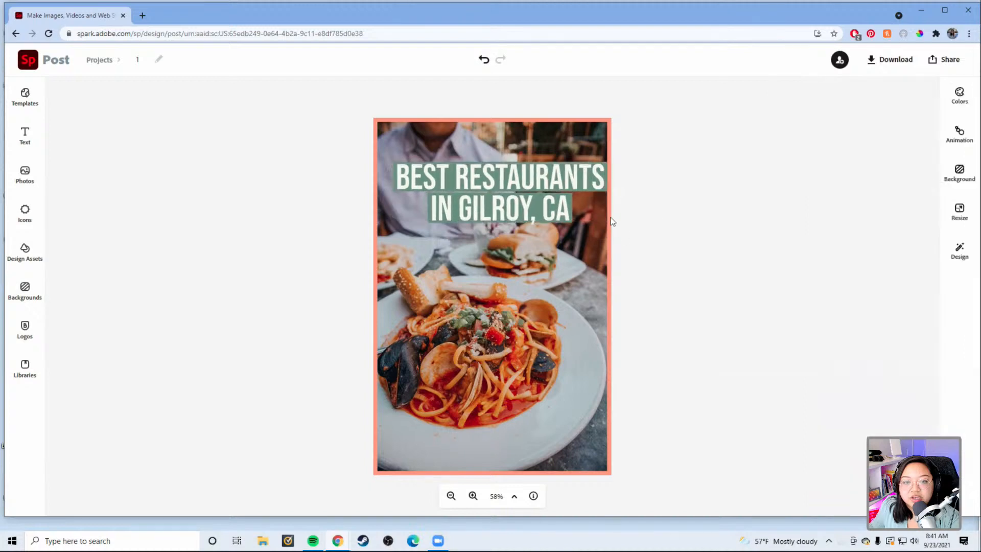
pyautogui.moveTo(530, 176); pyautogui.dragTo(520, 175)
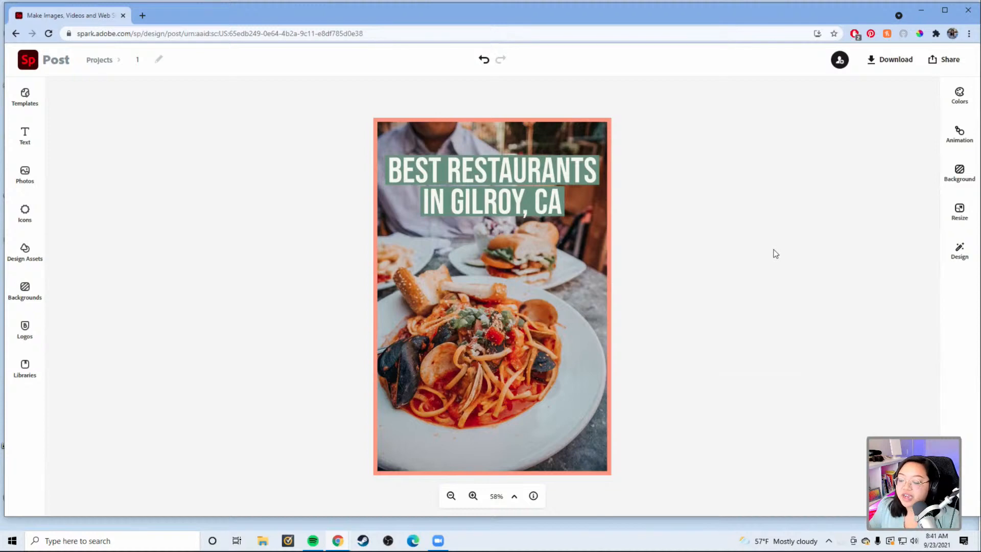
# - Nudge the title slightly lower on the page, aligned to the horizontal center
pyautogui.click(508, 175)
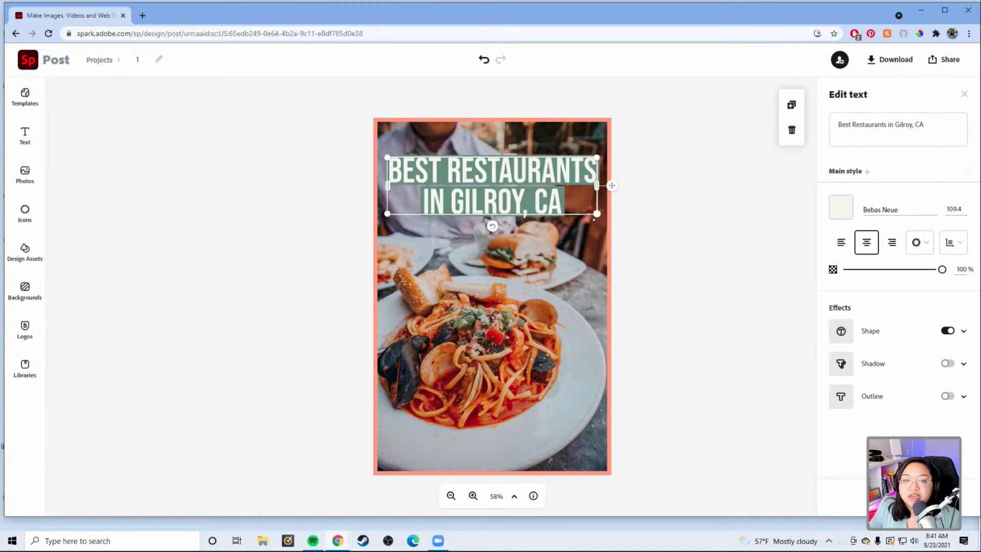
pyautogui.moveTo(597, 213); pyautogui.dragTo(596, 215)
pyautogui.click(670, 206)
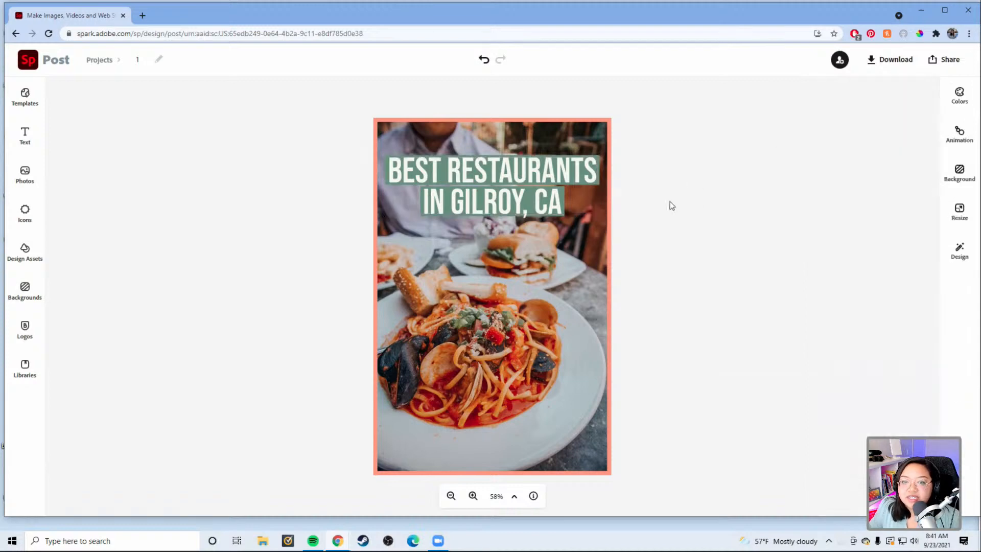
pyautogui.moveTo(515, 174); pyautogui.dragTo(512, 173)
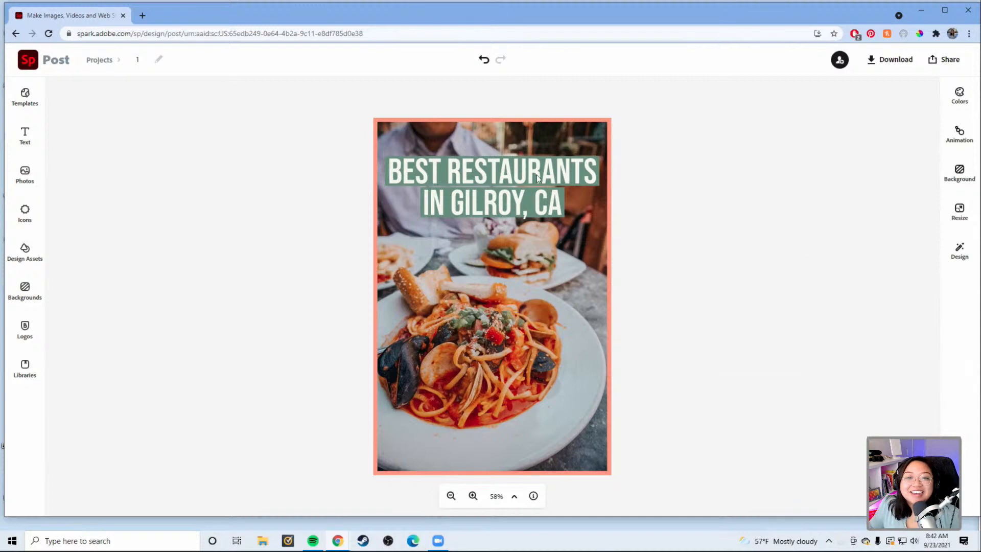
# - Duplicate the title and place the copy over the lower part of the photo, horizontally centered
pyautogui.click(557, 210)
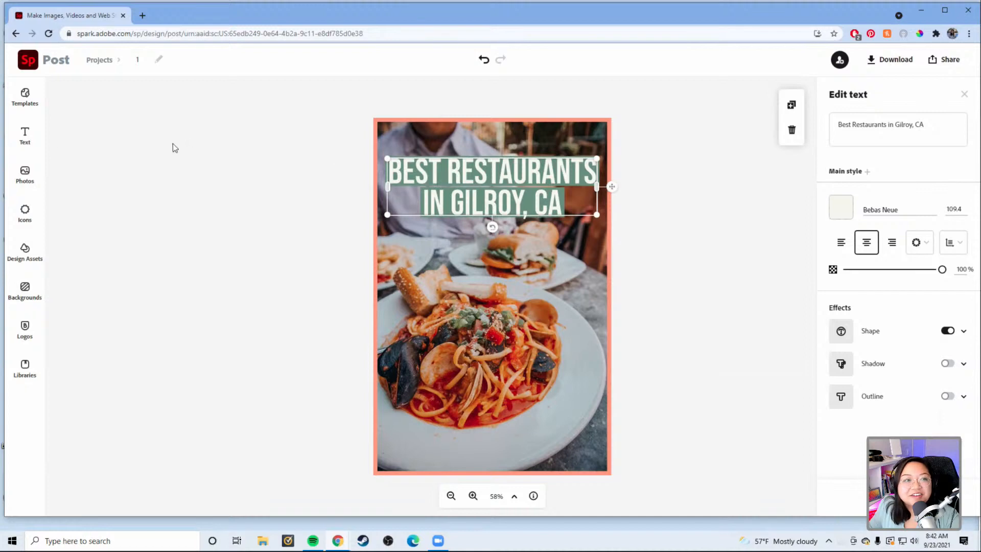
pyautogui.click(792, 104)
pyautogui.moveTo(526, 201); pyautogui.dragTo(518, 433)
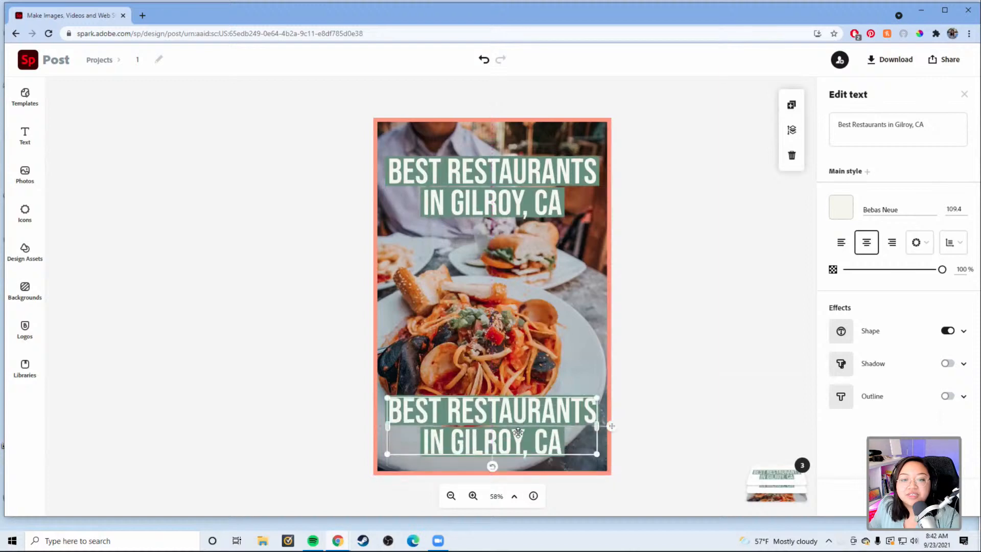
# - Reshape the title copy's text box so its text fits on one line at size 62.9 along the bottom of the page
pyautogui.click(890, 126)
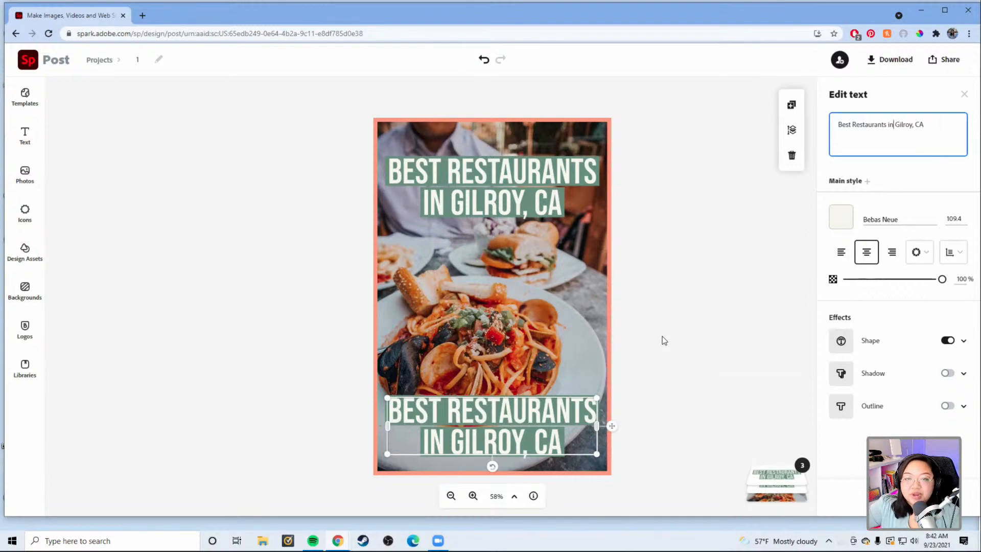
pyautogui.click(591, 444)
pyautogui.moveTo(596, 453)
pyautogui.mouseDown()
pyautogui.moveTo(572, 425)
pyautogui.moveTo(591, 419)
pyautogui.moveTo(605, 456)
pyautogui.mouseUp()
pyautogui.click(605, 440)
pyautogui.click(893, 123)
pyautogui.moveTo(929, 123); pyautogui.dragTo(738, 118)
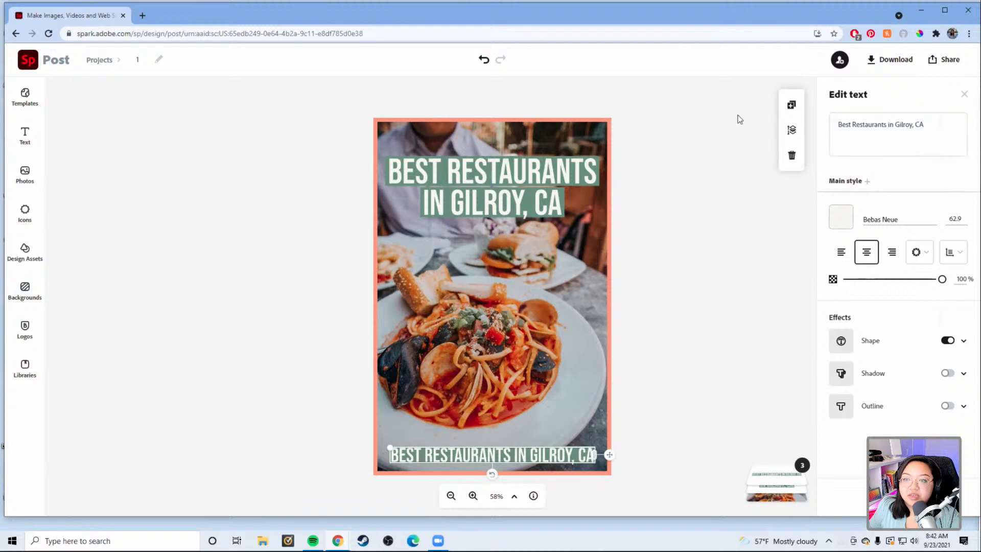
pyautogui.press('Delete')
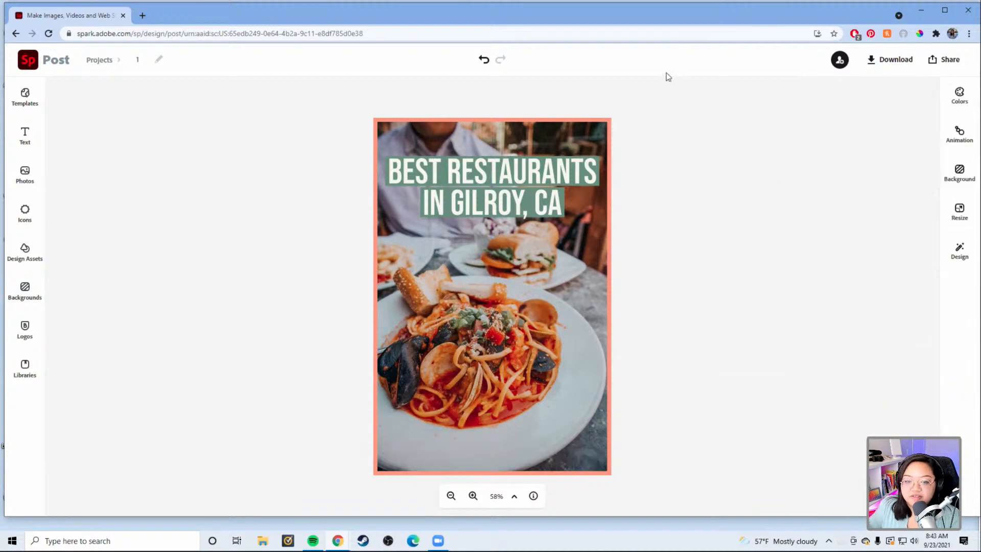
pyautogui.hotkey('ctrl', 'z')
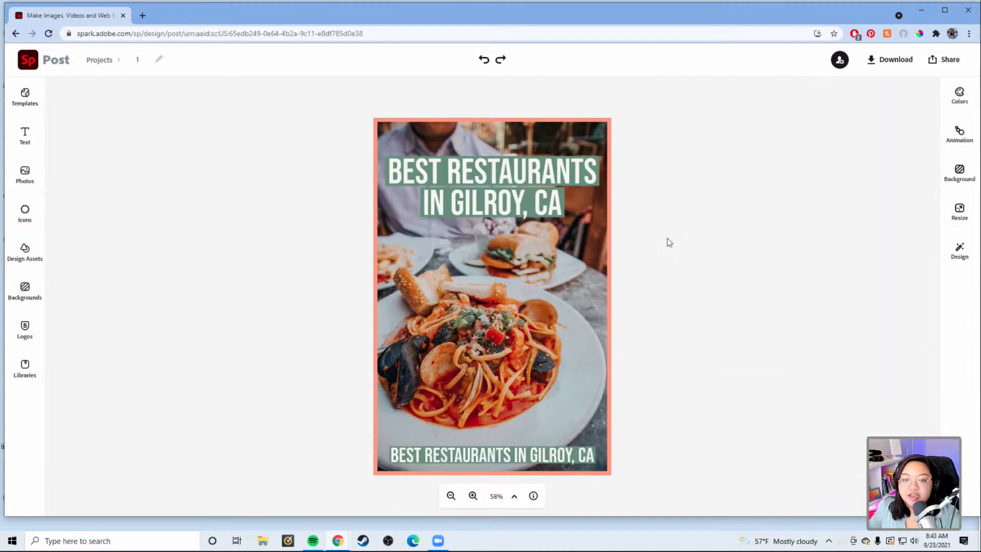
# - Replace the bottom text's wording with the website address "Palmtreesandpellegrino.com"
pyautogui.click(505, 448)
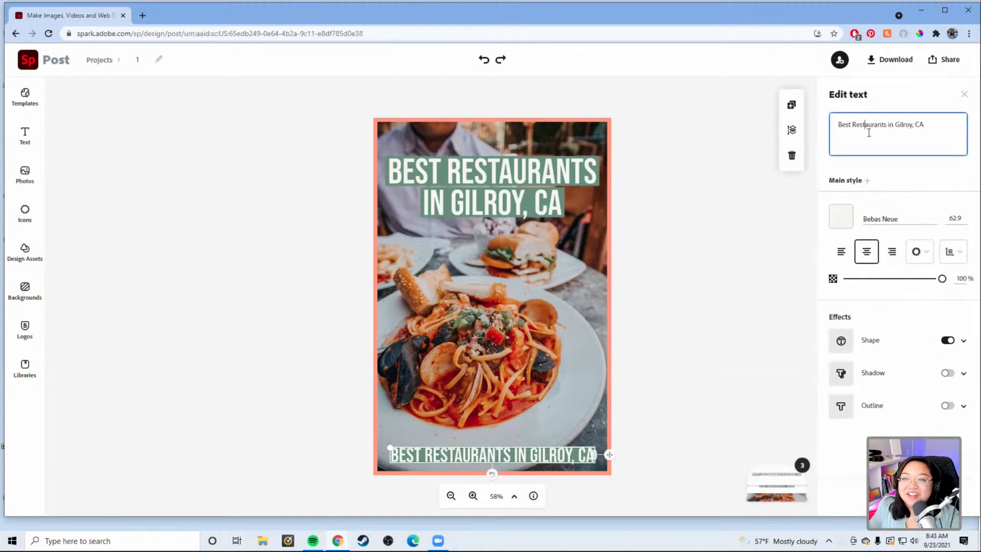
pyautogui.moveTo(947, 128); pyautogui.dragTo(837, 132)
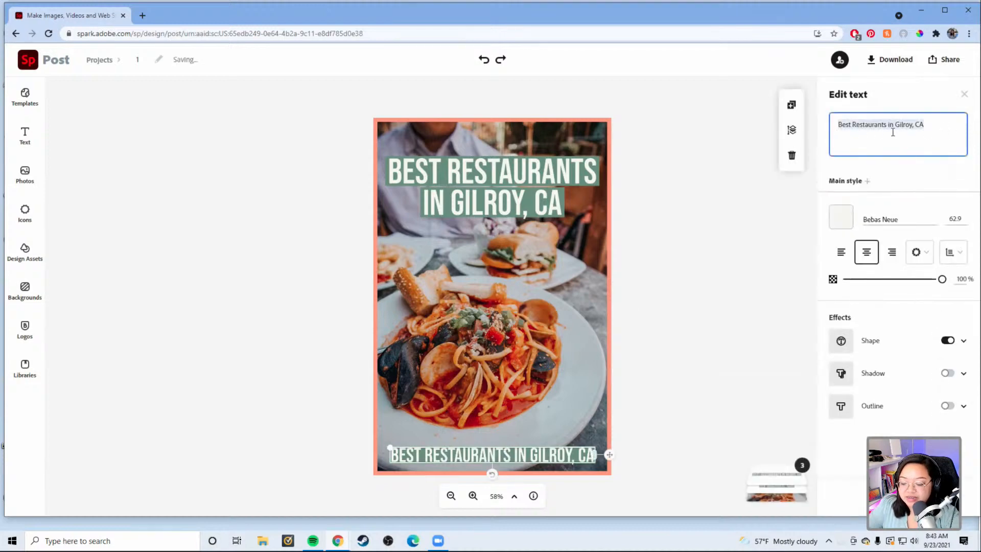
pyautogui.press('BackSpace')
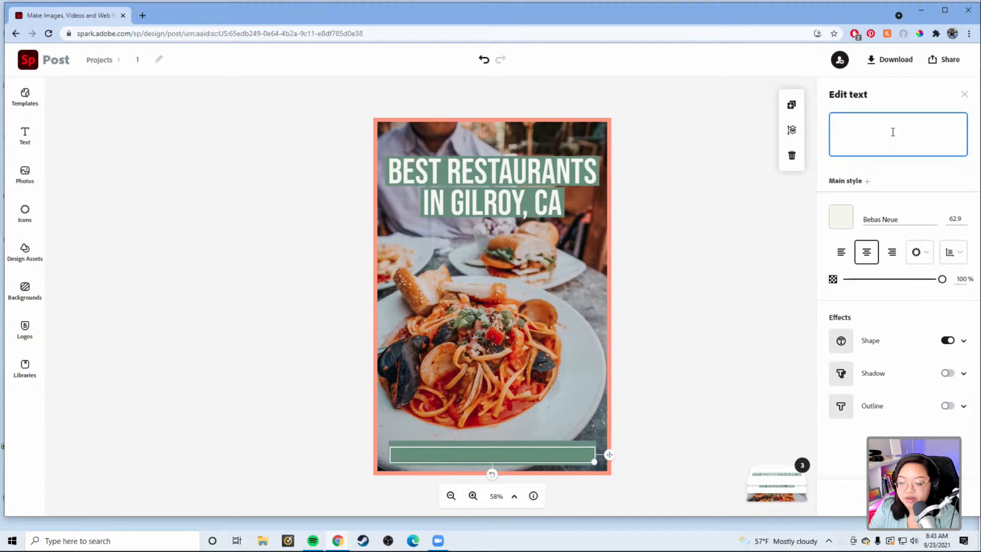
pyautogui.write('B')
pyautogui.press('BackSpace')
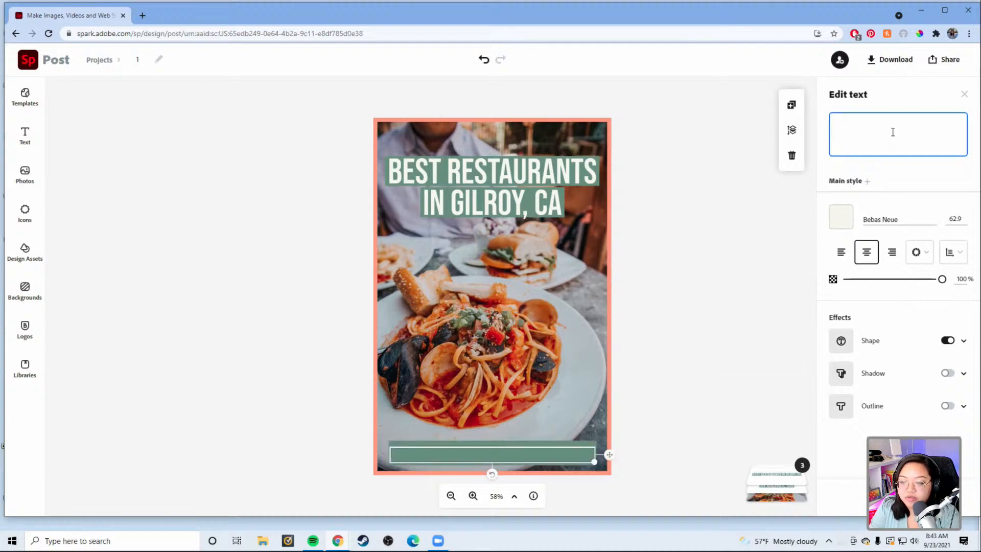
pyautogui.write('Pa')
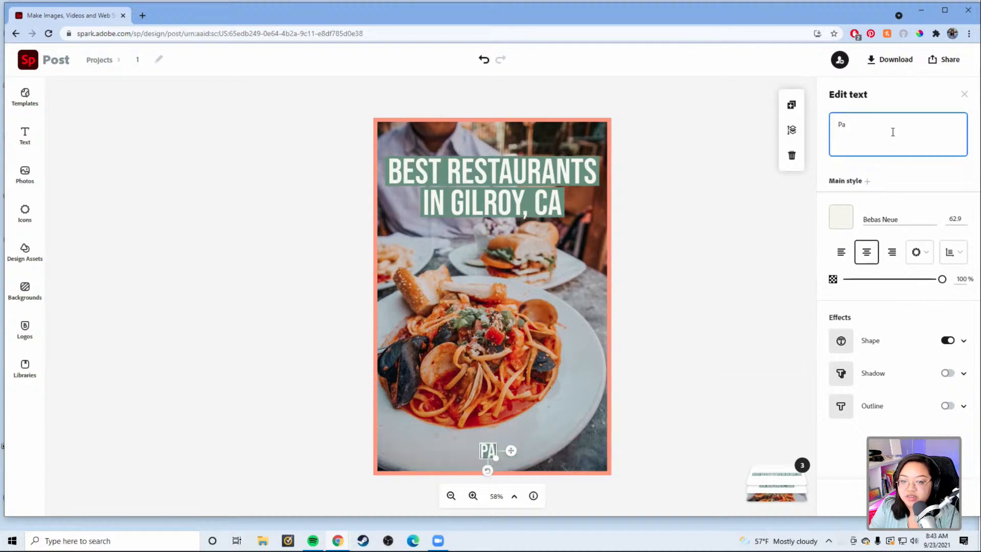
pyautogui.write('lmtrees')
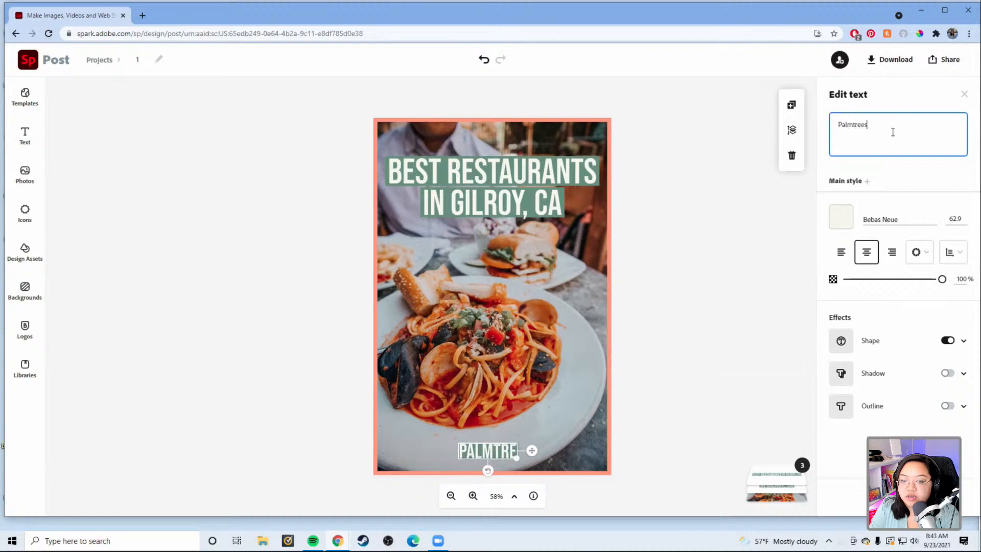
pyautogui.write('andpellegrino.c')
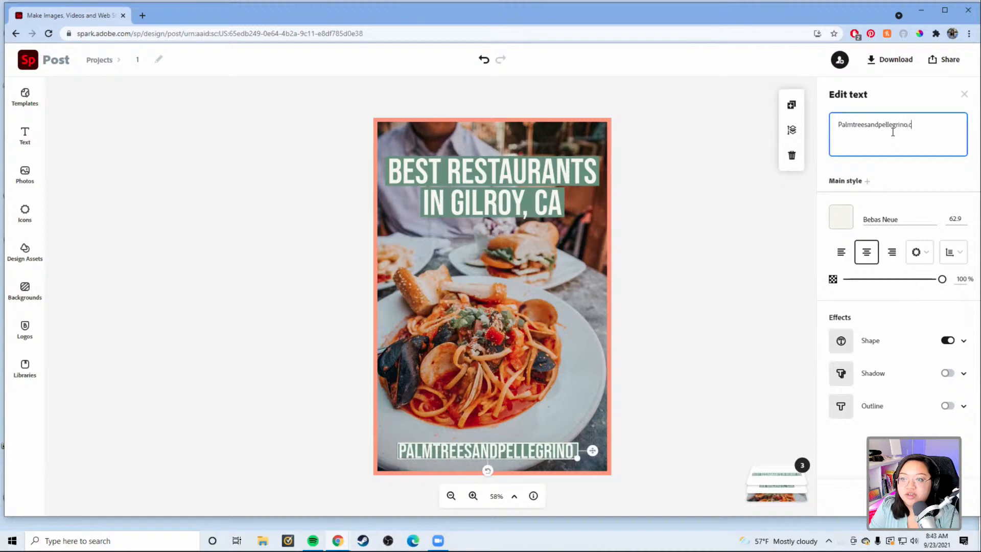
pyautogui.write('om')
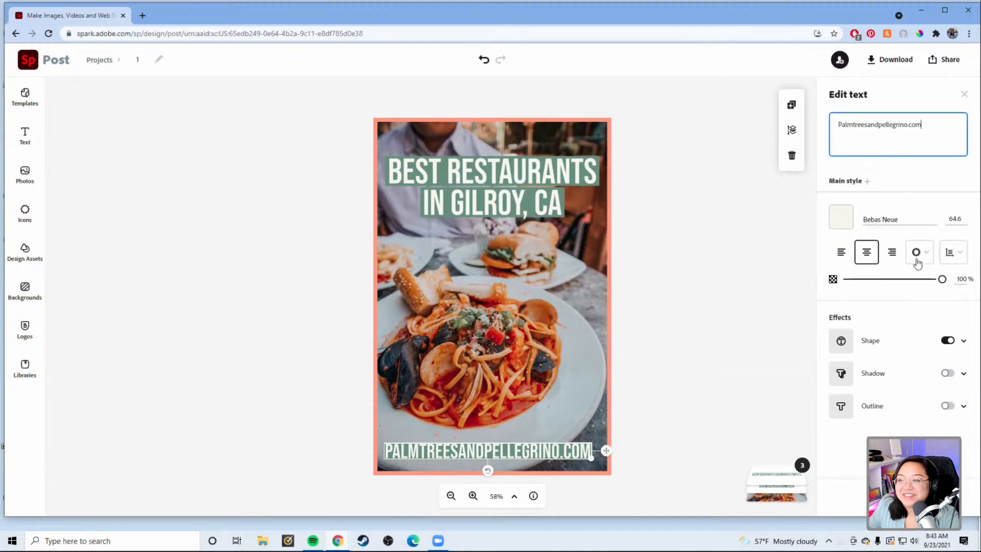
# - Set the website text's letter spacing to 3 and center it just above the bottom border
pyautogui.click(953, 255)
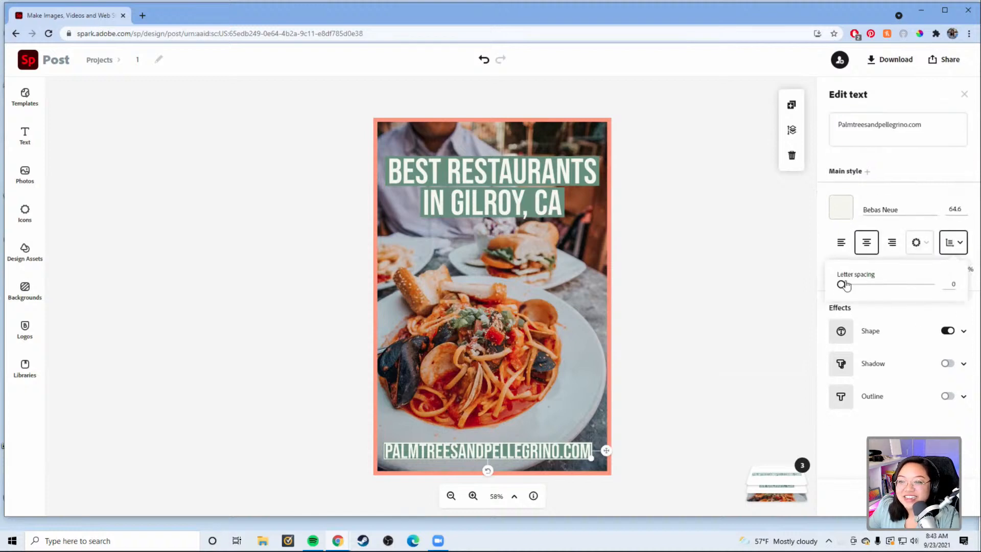
pyautogui.moveTo(841, 285); pyautogui.dragTo(844, 285)
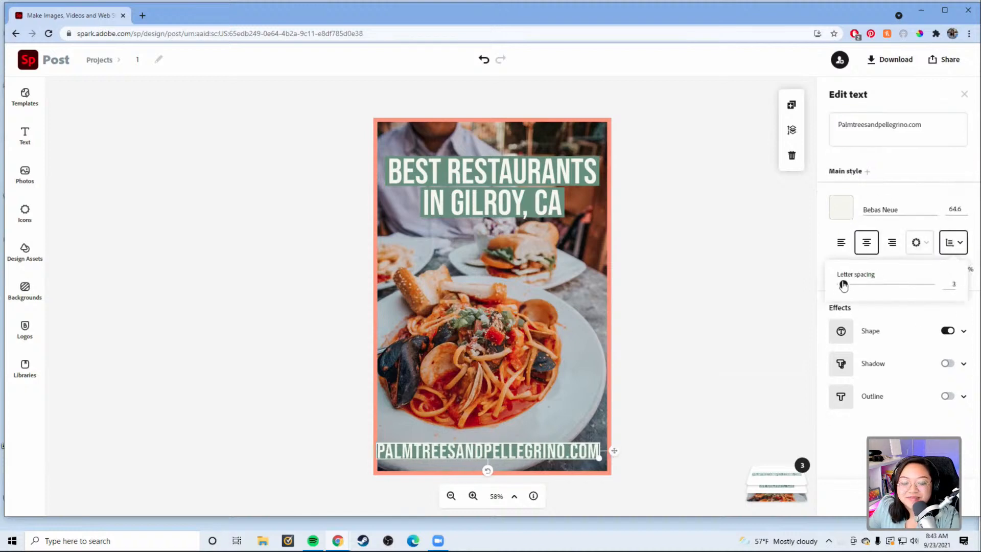
pyautogui.moveTo(557, 452); pyautogui.dragTo(562, 458)
pyautogui.click(707, 382)
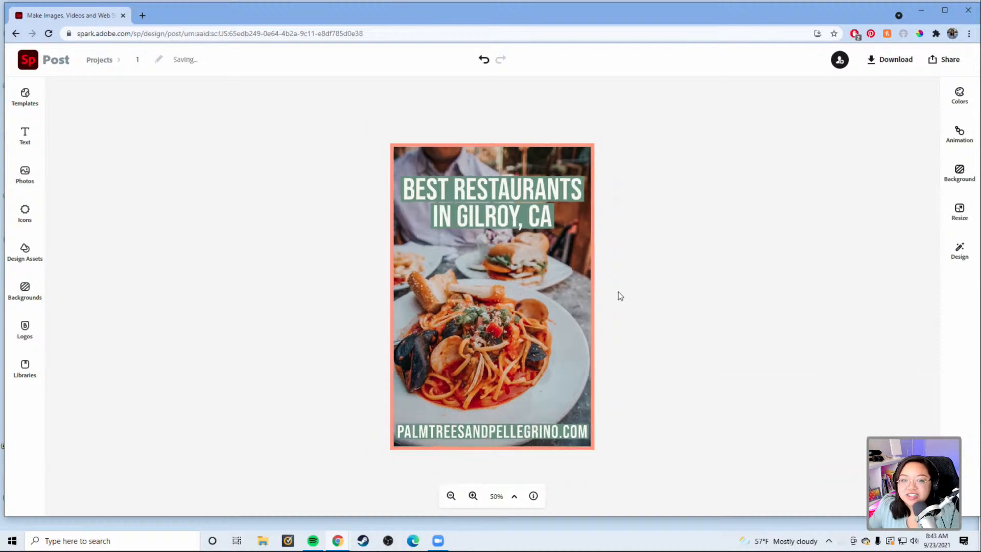
# - Move the two-line title up closer to the top border, aligned to the horizontal center
pyautogui.click(510, 210)
pyautogui.moveTo(510, 209); pyautogui.dragTo(510, 199)
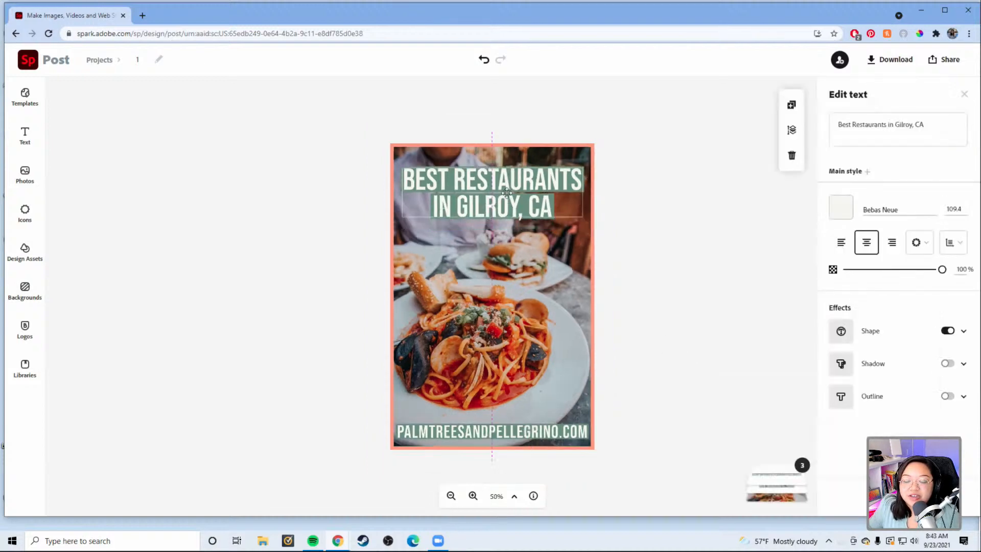
pyautogui.click(640, 221)
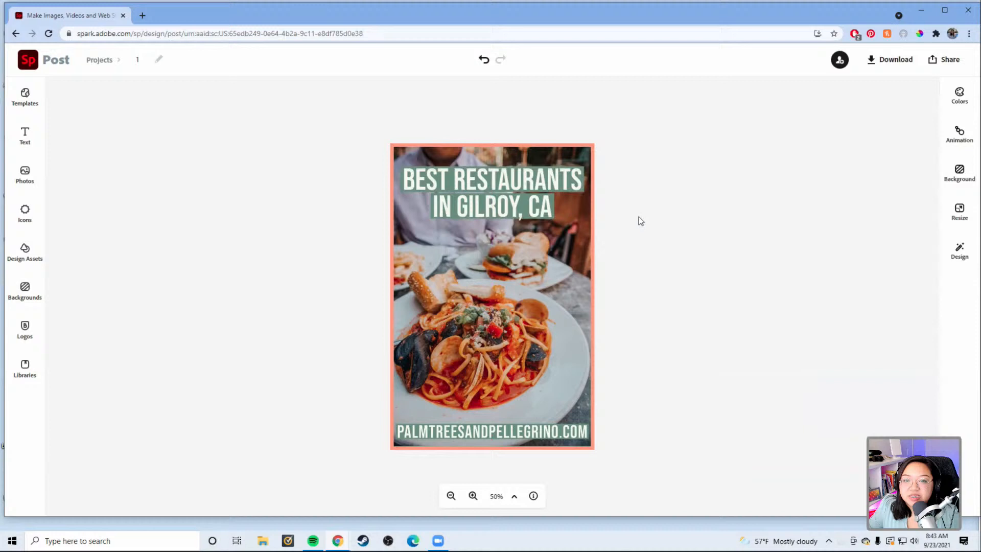
pyautogui.click(450, 497)
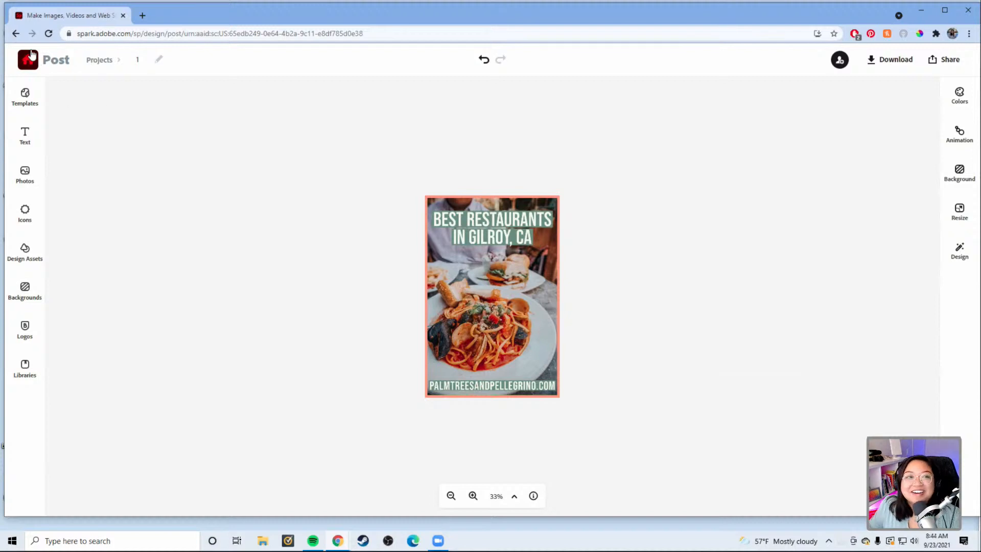
# - Return to the Adobe Spark home page and open project 2 from the recent projects
pyautogui.click(23, 62)
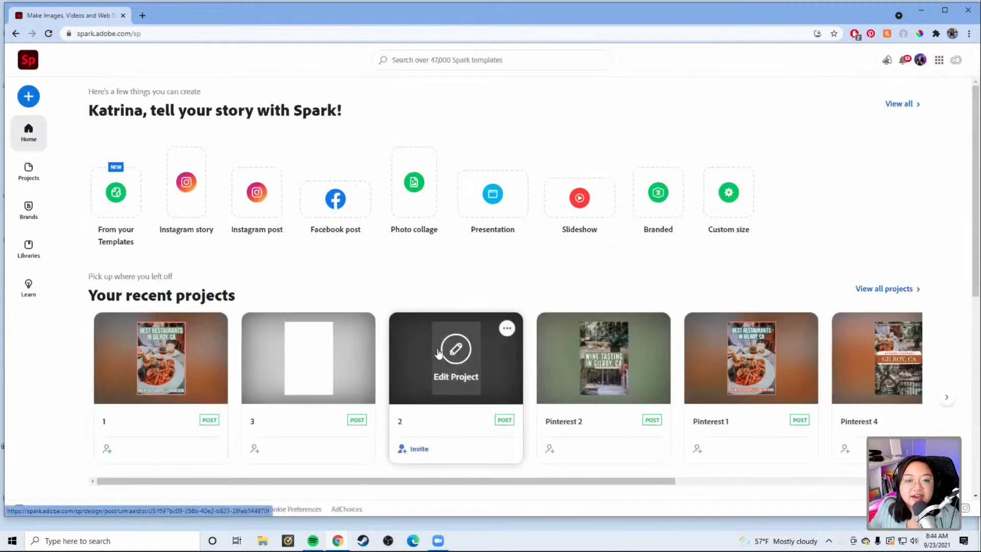
pyautogui.click(436, 358)
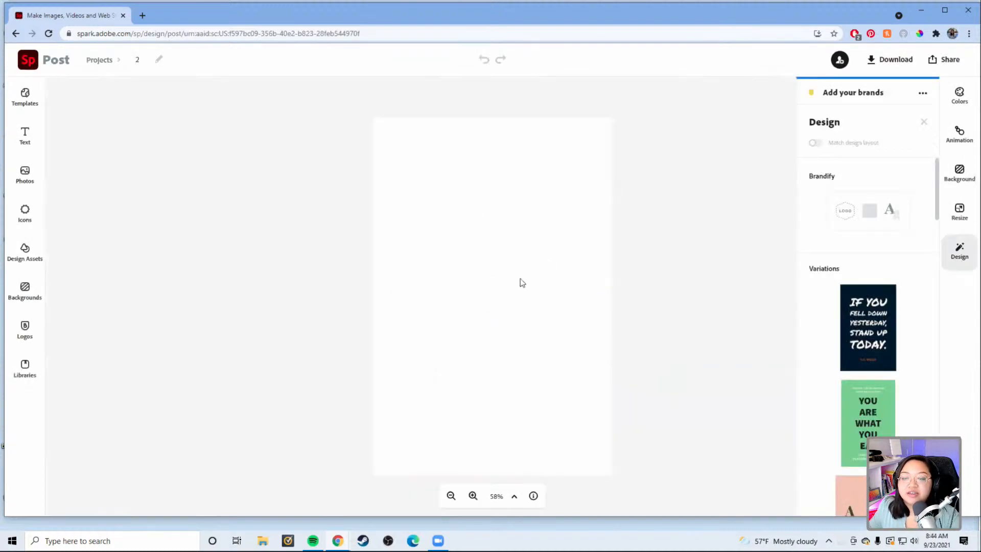
pyautogui.click(640, 241)
# - Apply the suggested background layout with two equal stacked cells to the blank page
pyautogui.click(498, 236)
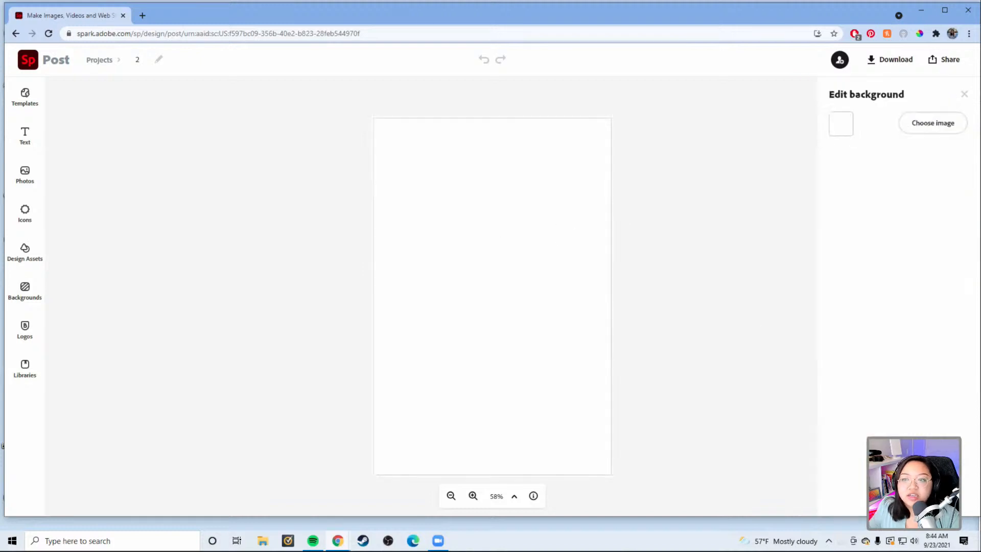
pyautogui.click(964, 94)
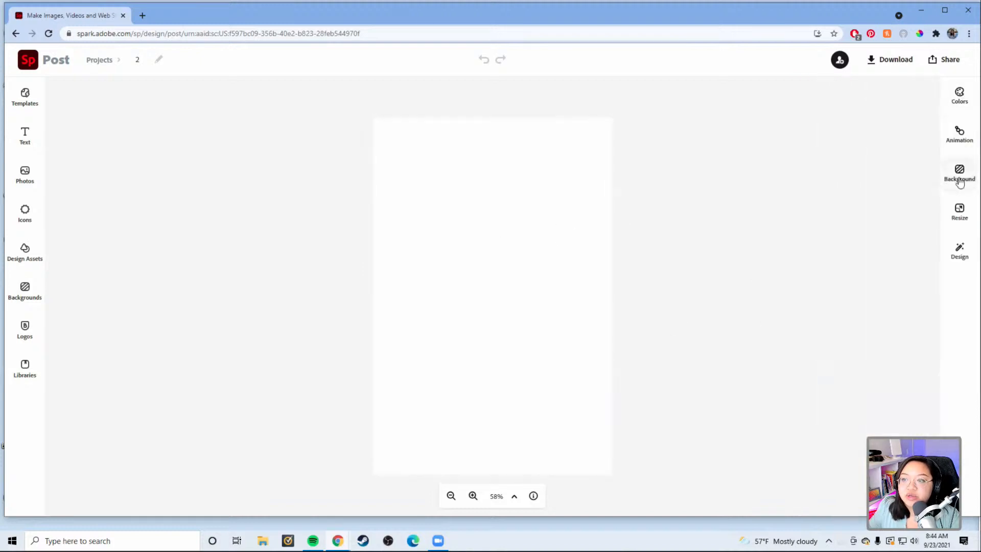
pyautogui.click(953, 179)
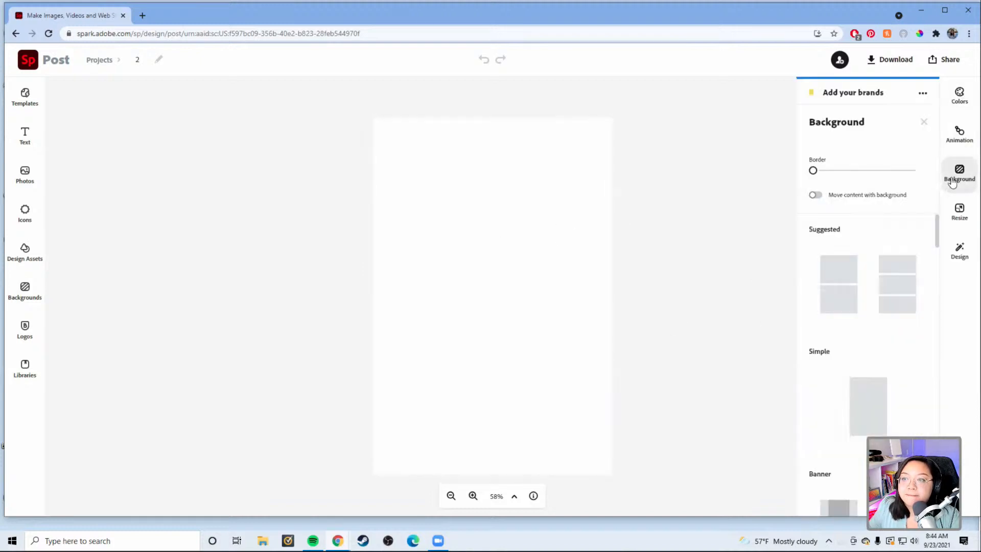
pyautogui.click(839, 293)
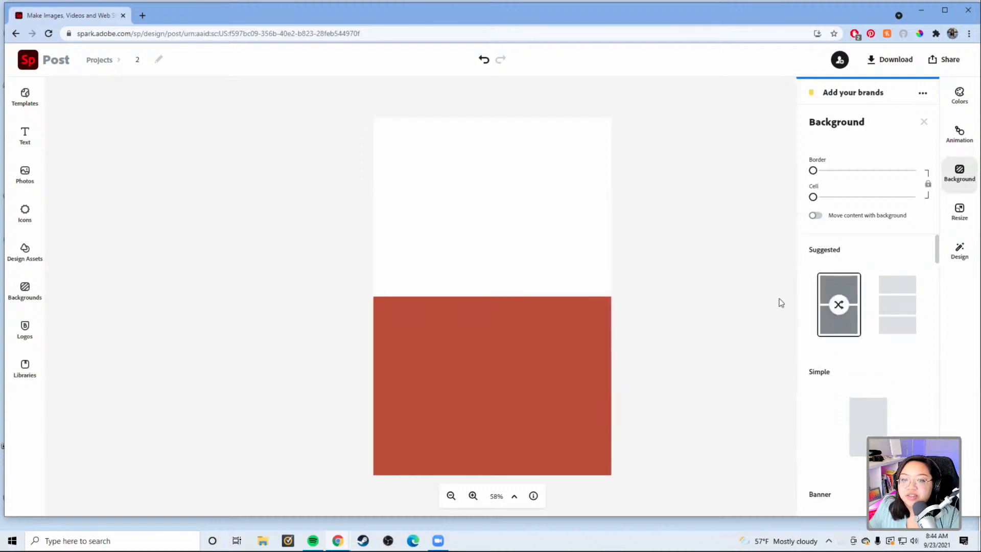
pyautogui.click(751, 307)
# - Add the forest path photo with the barrel and the wine glasses photo from Lightroom's ADOBE LIVE album
pyautogui.click(527, 199)
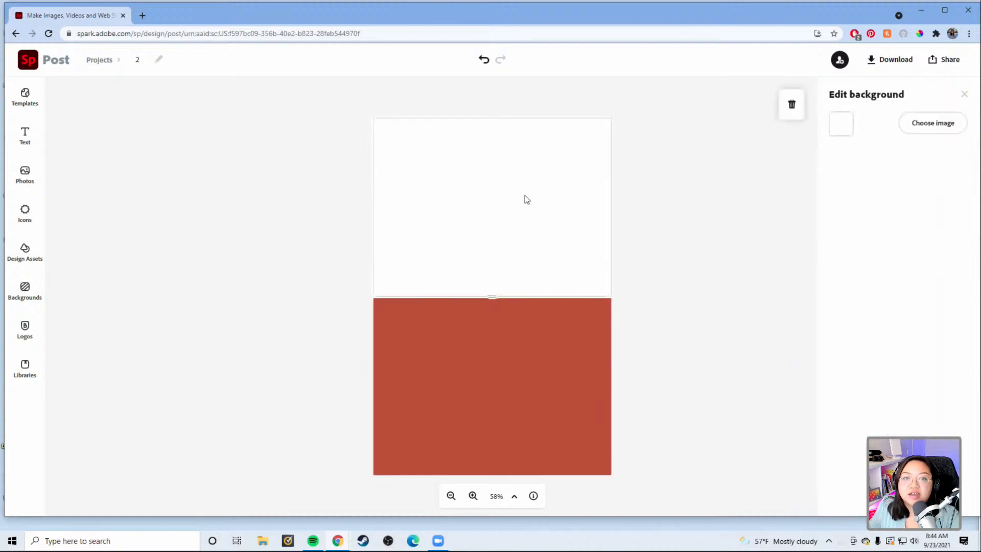
pyautogui.click(24, 176)
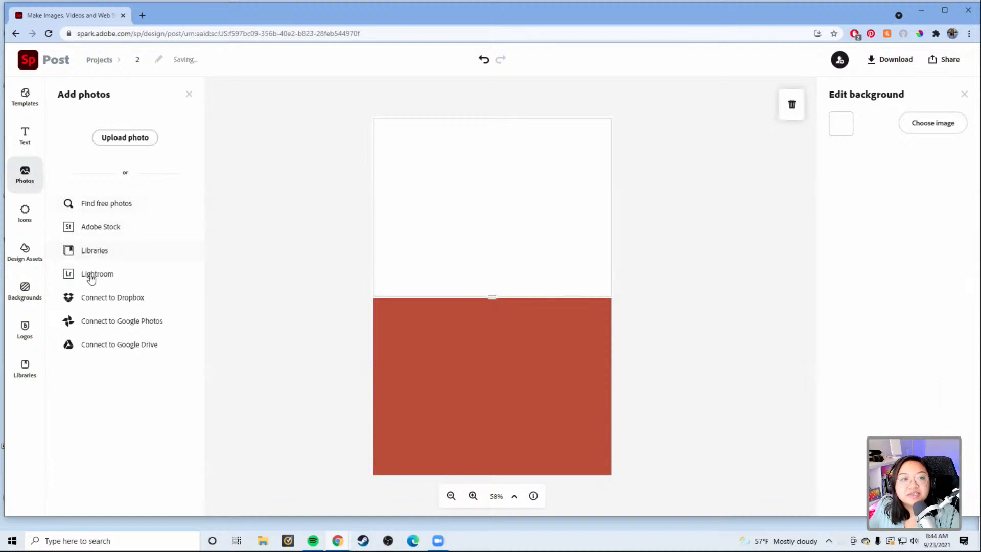
pyautogui.click(108, 278)
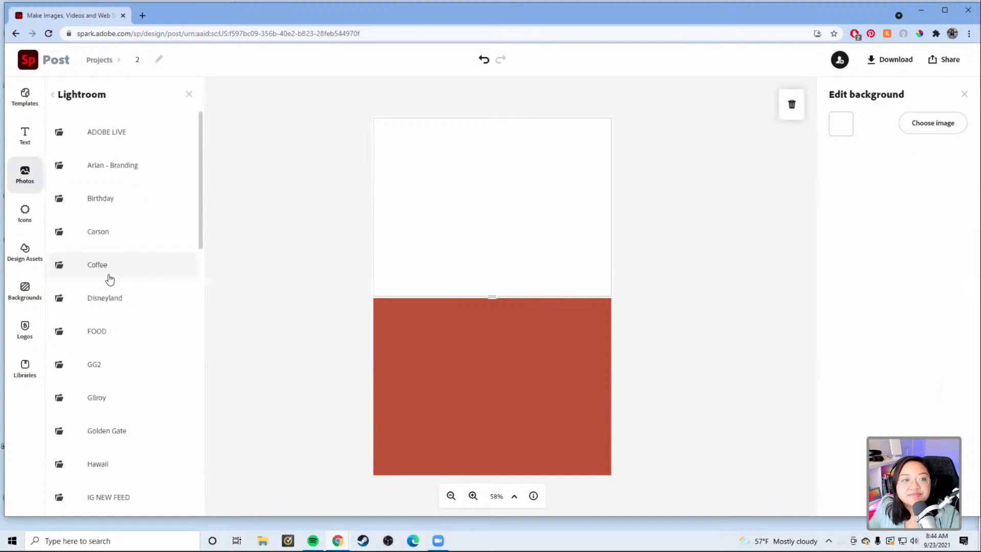
pyautogui.click(138, 133)
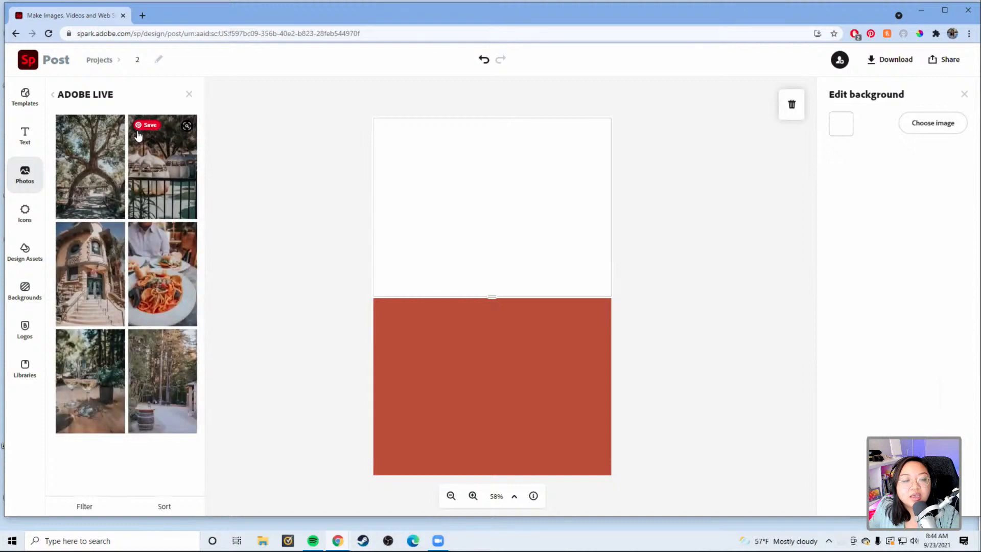
pyautogui.click(177, 394)
pyautogui.click(72, 384)
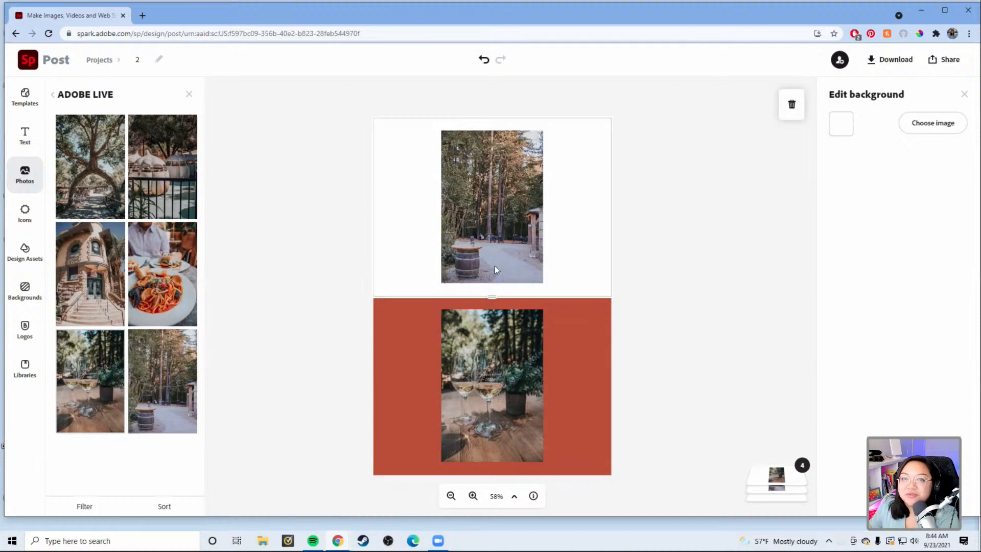
# - Move the wine glasses photo up along the page's right edge and the forest path photo into the lower background cell
pyautogui.click(493, 377)
pyautogui.moveTo(503, 368); pyautogui.dragTo(589, 195)
pyautogui.moveTo(469, 205); pyautogui.dragTo(447, 387)
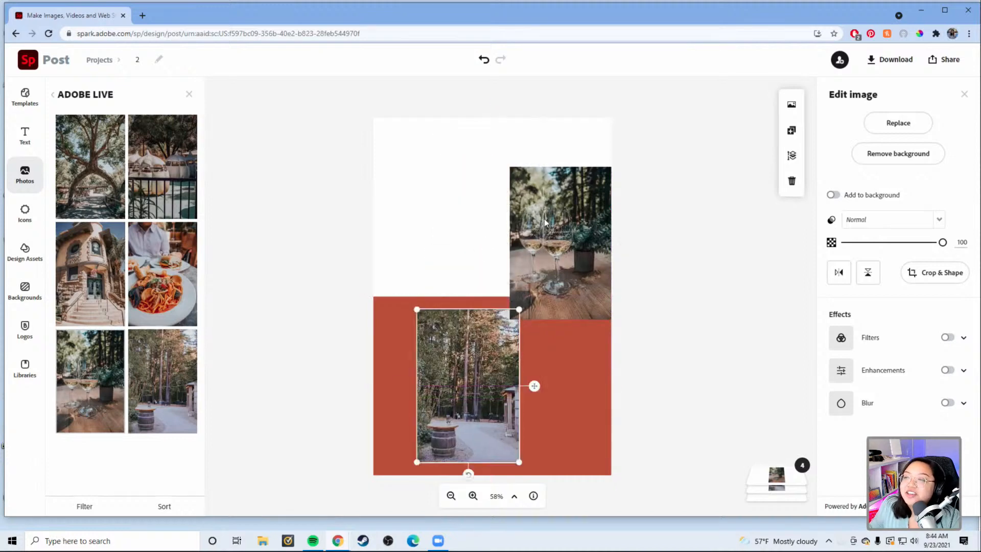
# - Set the wine glasses and forest path photos as the upper and lower cell backgrounds, and shift the wine glasses photo down within its cell
pyautogui.moveTo(554, 226); pyautogui.dragTo(507, 198)
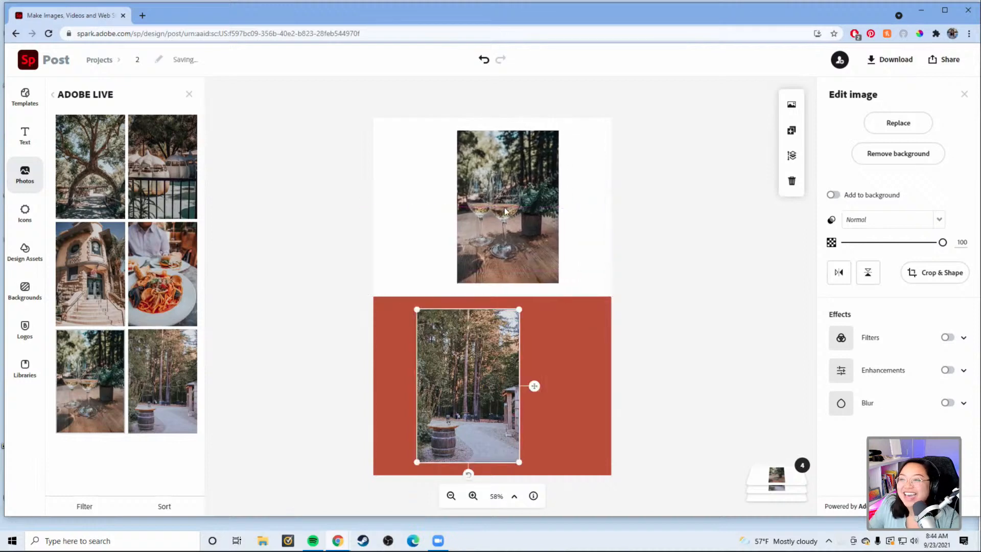
pyautogui.click(834, 196)
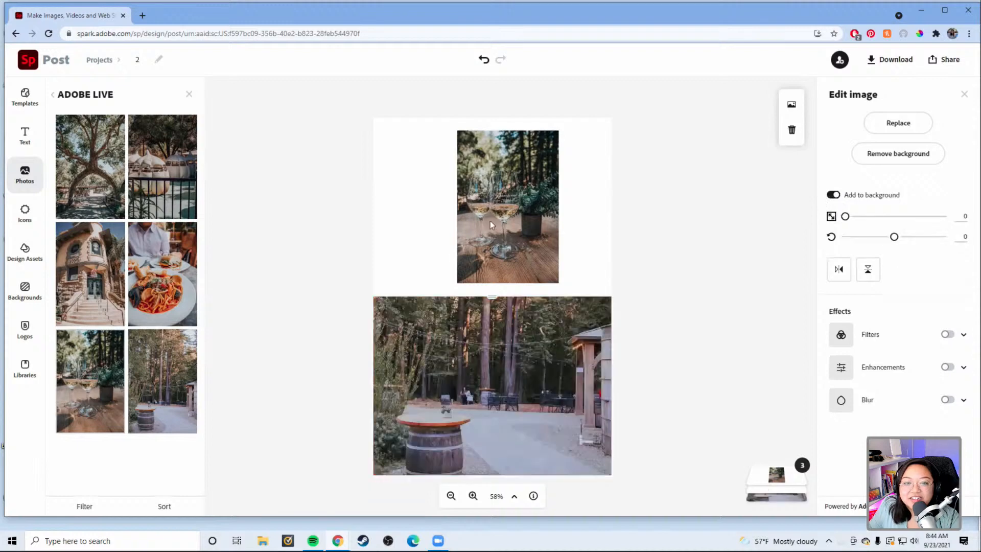
pyautogui.click(834, 196)
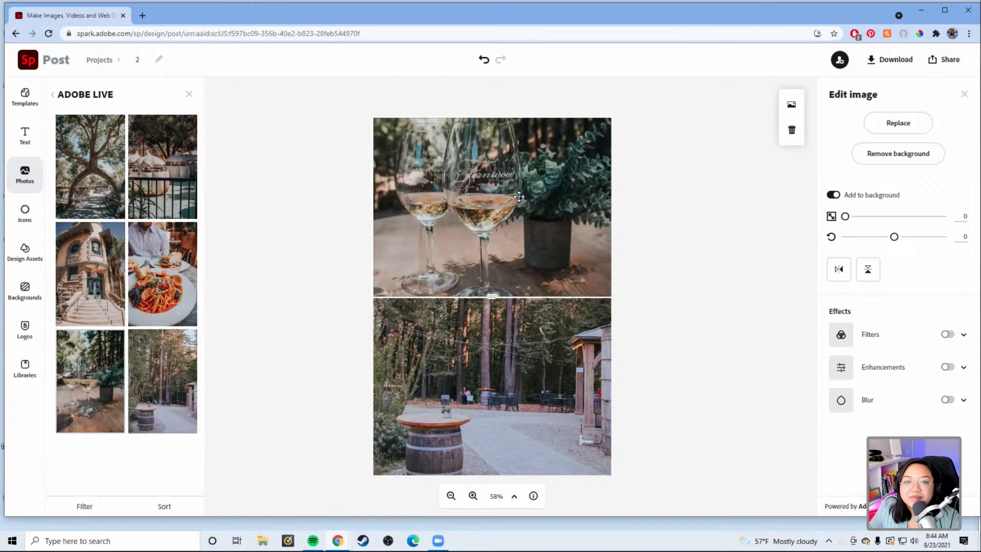
pyautogui.moveTo(520, 196); pyautogui.dragTo(511, 220)
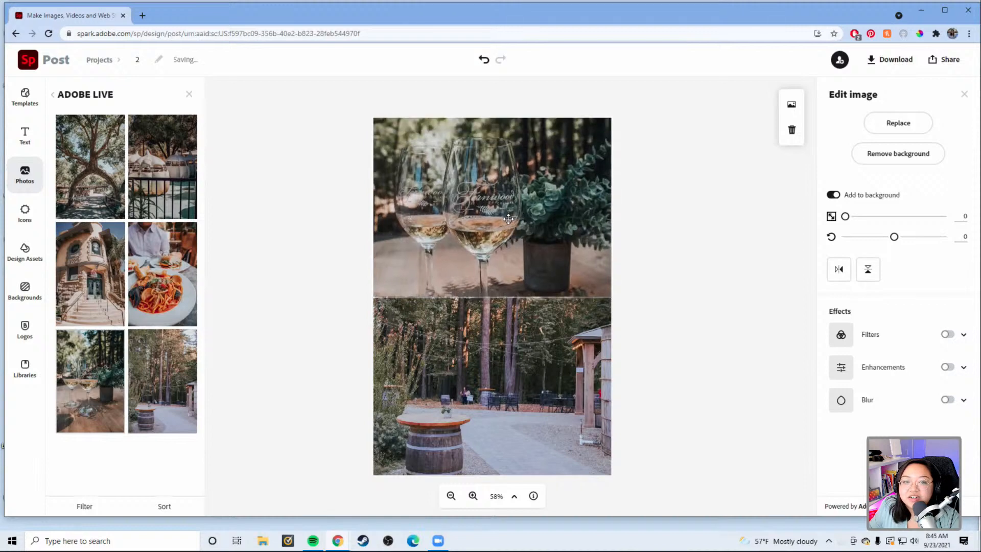
pyautogui.click(691, 271)
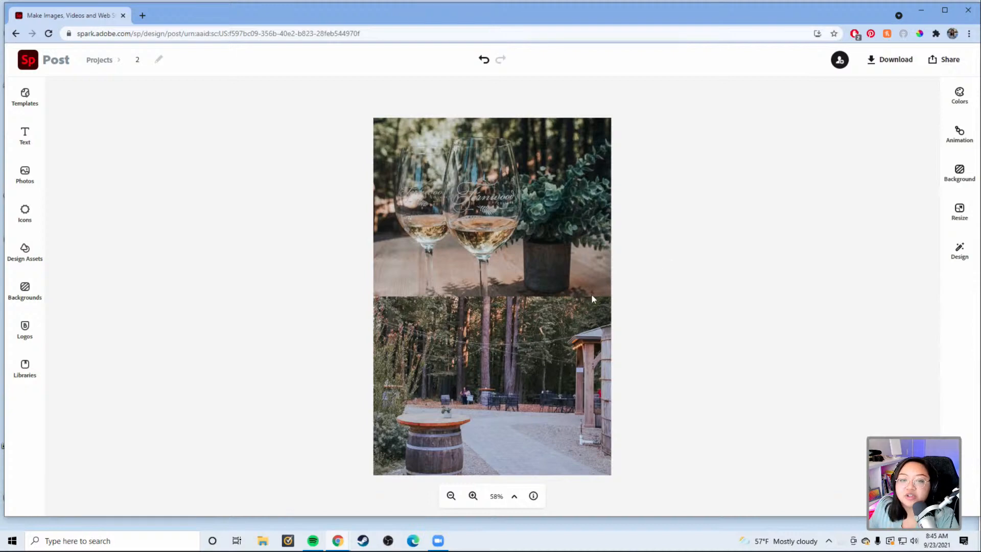
pyautogui.click(483, 198)
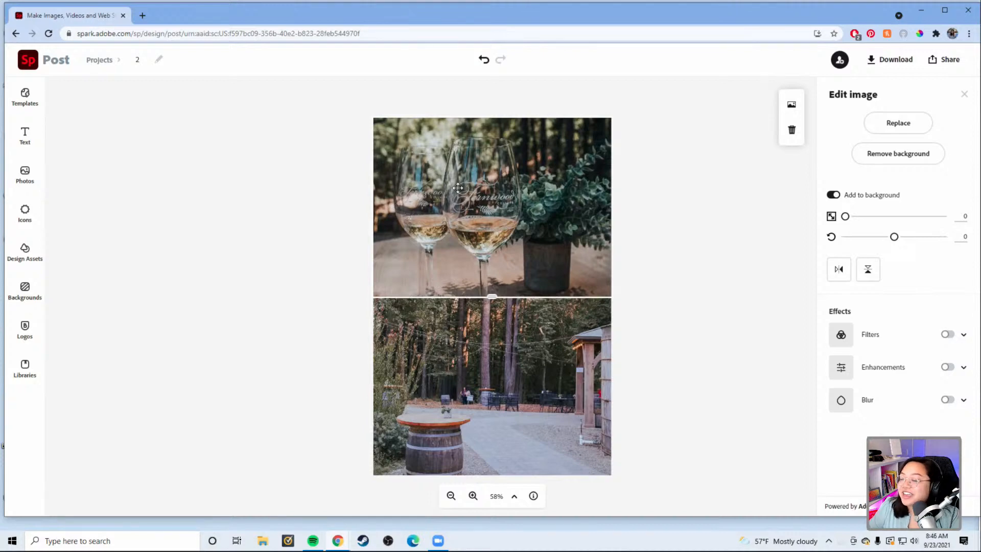
pyautogui.click(641, 238)
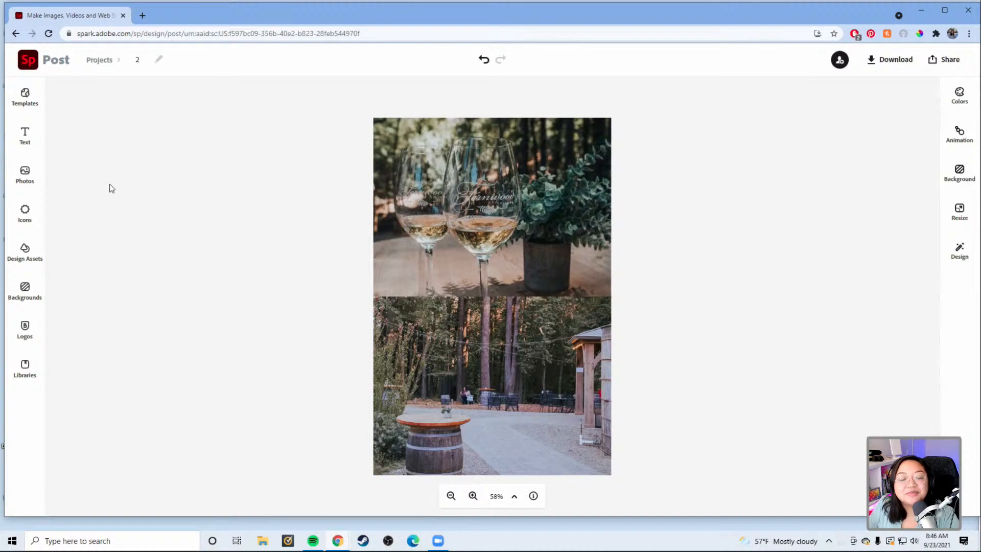
pyautogui.click(452, 305)
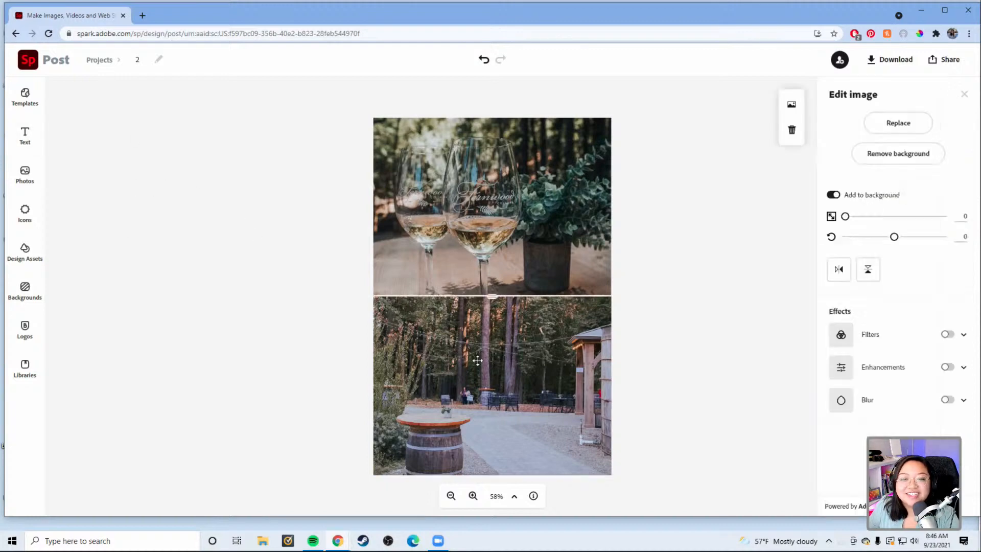
pyautogui.click(85, 199)
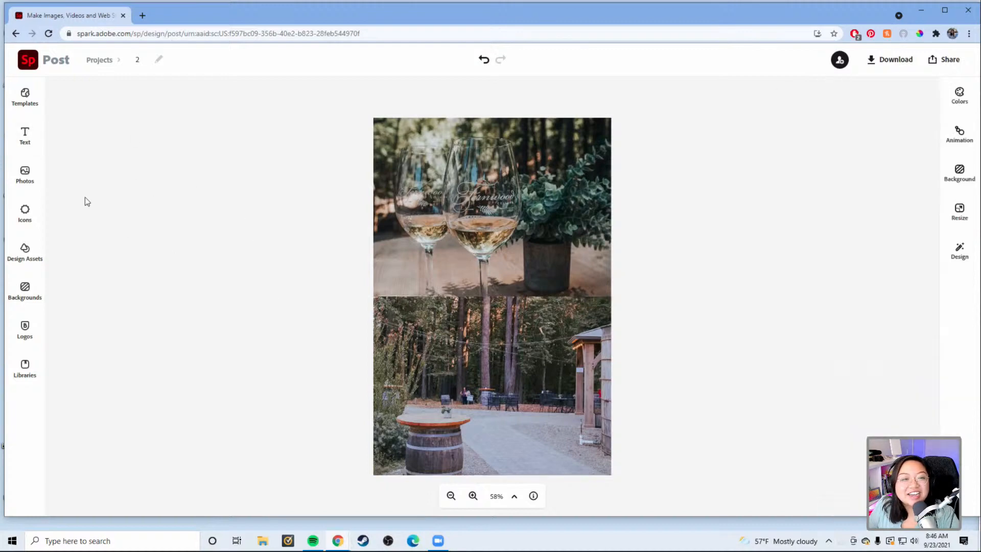
pyautogui.click(524, 241)
pyautogui.click(726, 290)
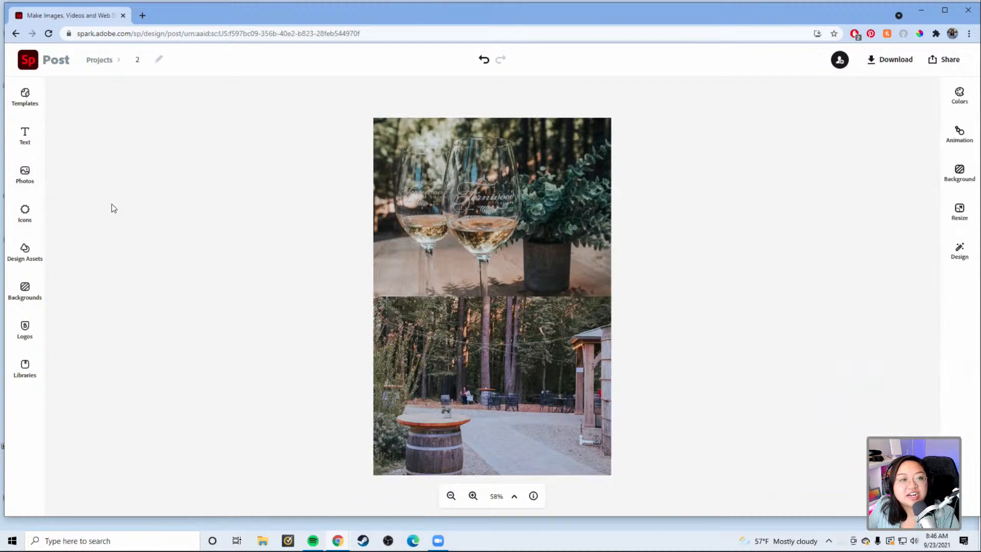
# - Search the icons for "rectangle" and add a solid filled wide rectangle to the page
pyautogui.click(28, 256)
pyautogui.click(24, 212)
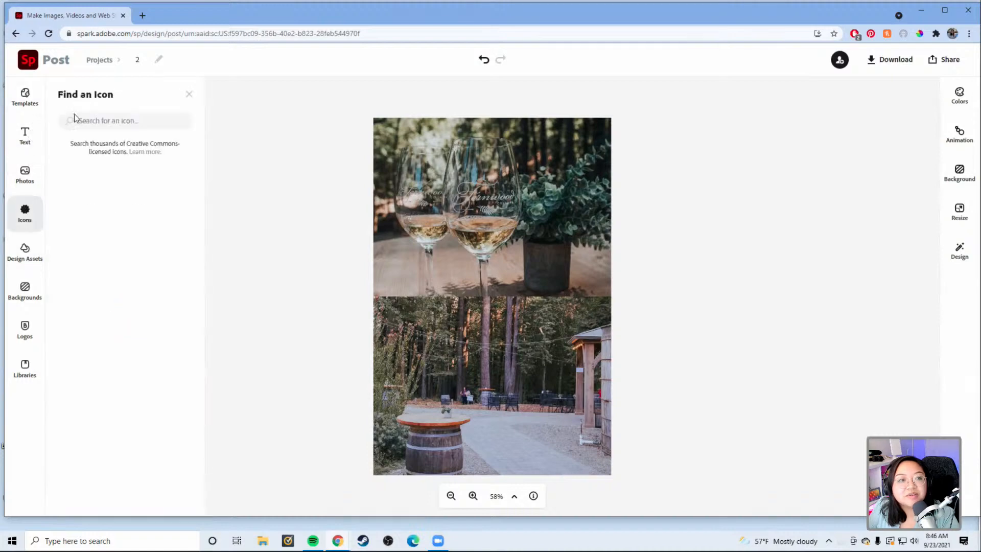
pyautogui.click(82, 120)
pyautogui.write('rectangle')
pyautogui.press('Return')
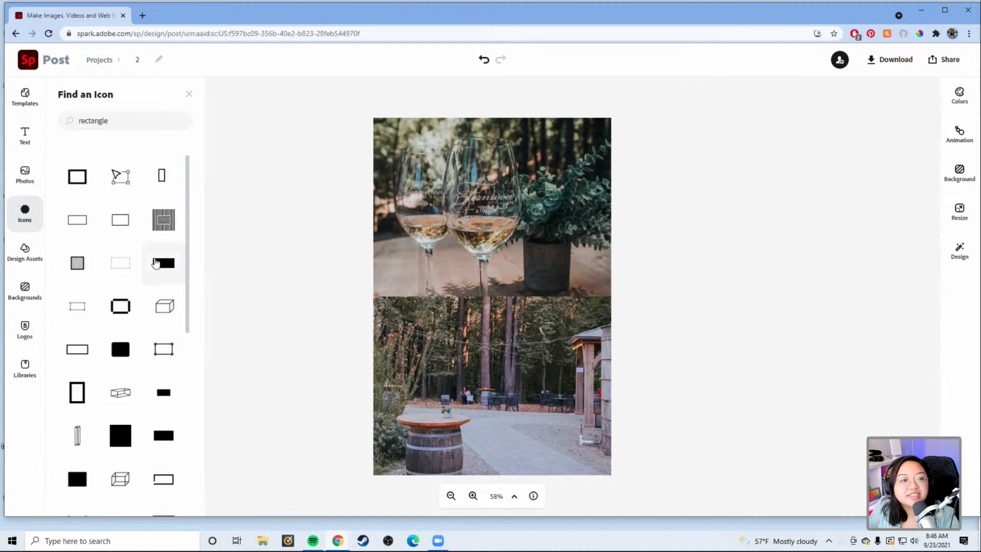
pyautogui.scroll(-1, 153, 256)
pyautogui.scroll(1, 158, 230)
pyautogui.scroll(-1, 155, 235)
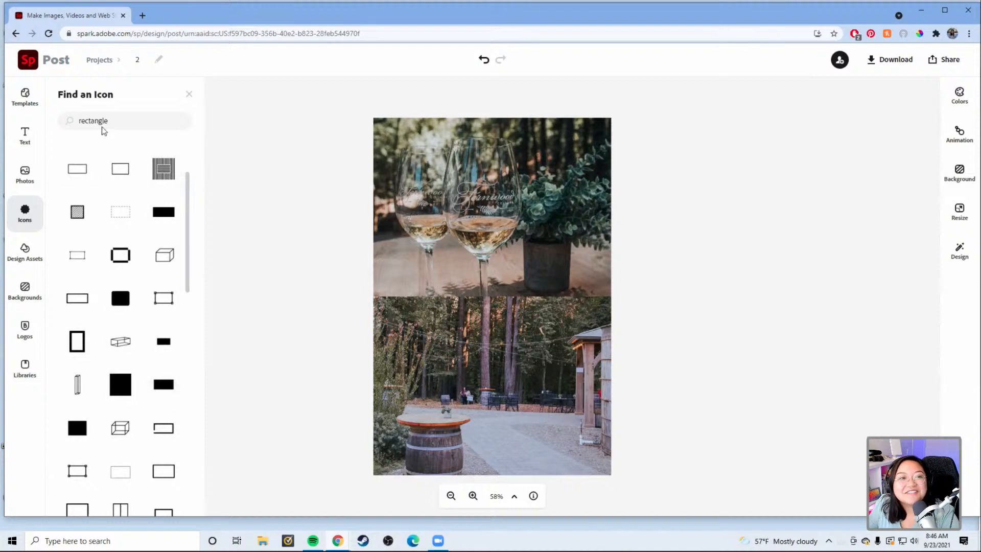
pyautogui.click(179, 384)
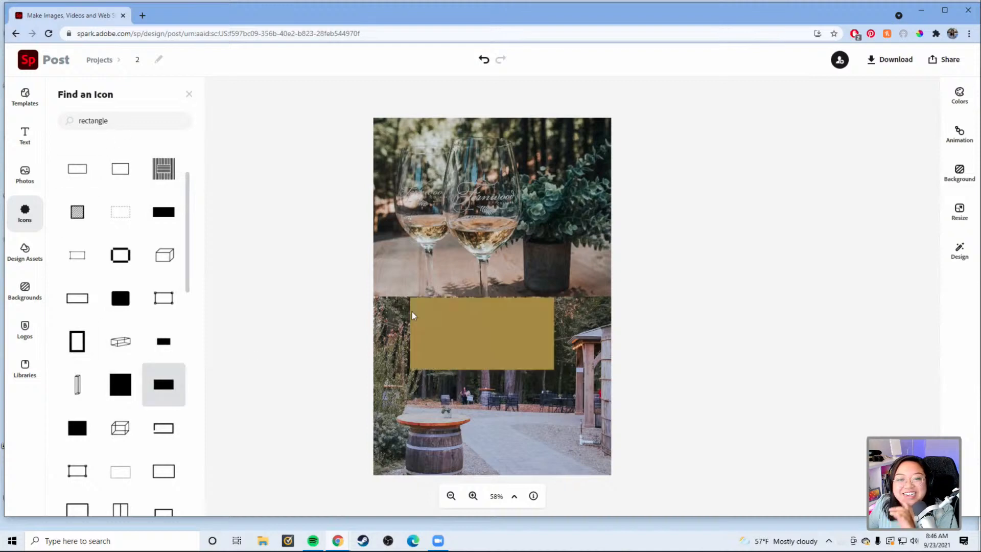
# - Enlarge the rectangle to nearly the page width and centre it over the seam between the two photos
pyautogui.moveTo(444, 320); pyautogui.dragTo(449, 291)
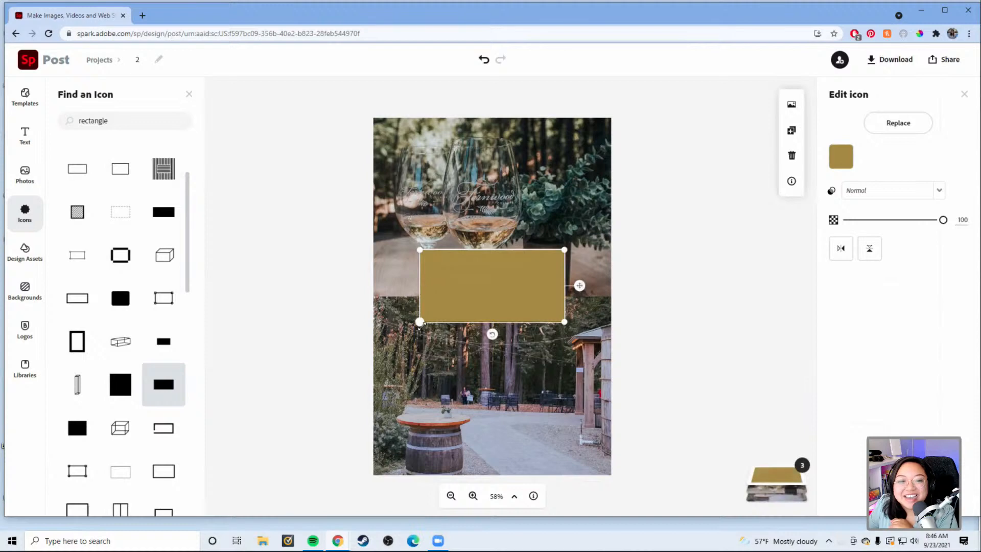
pyautogui.moveTo(419, 322); pyautogui.dragTo(394, 328)
pyautogui.moveTo(462, 308); pyautogui.dragTo(459, 319)
pyautogui.moveTo(559, 340); pyautogui.dragTo(598, 341)
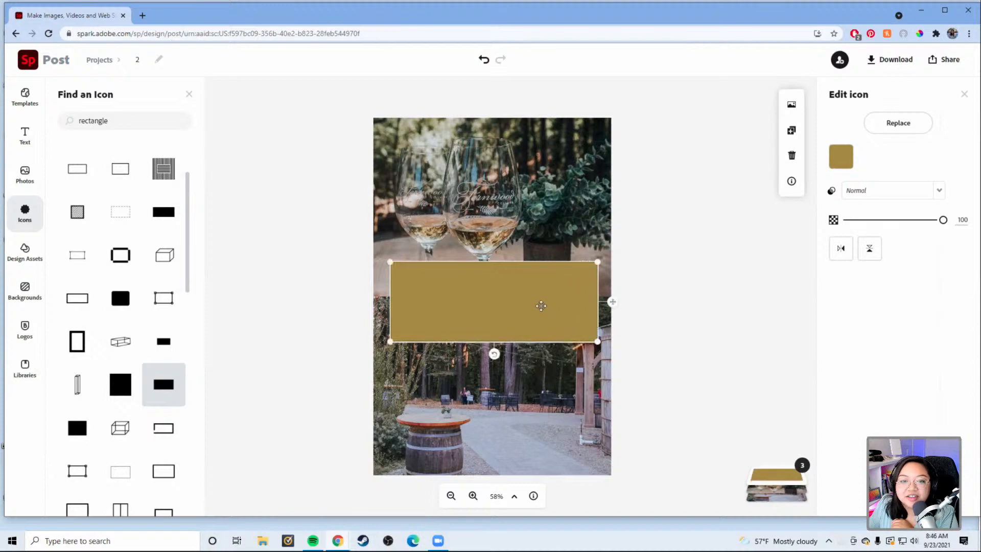
pyautogui.moveTo(541, 301); pyautogui.dragTo(543, 292)
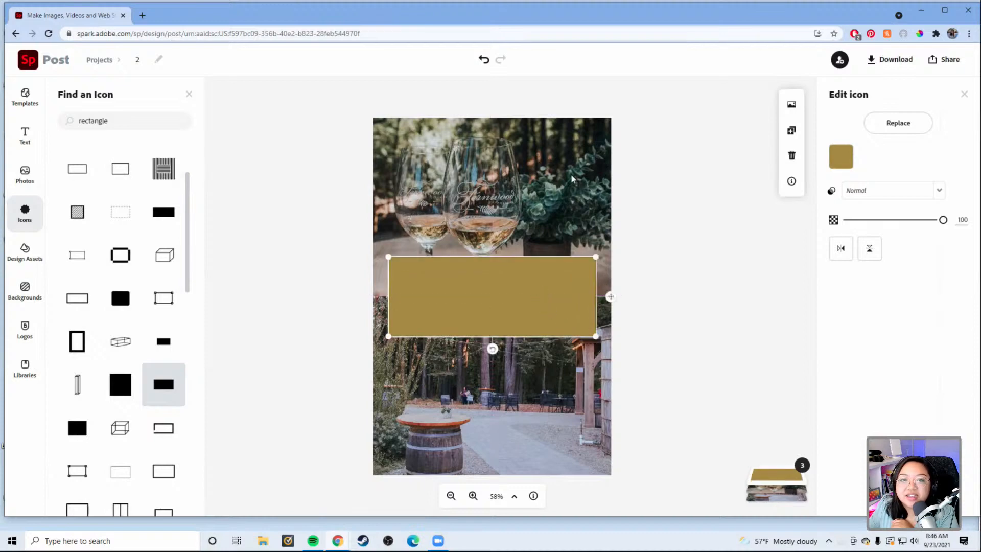
# - Recolour the rectangle to the muted dark green #3A5E3F and reduce its opacity to 60
pyautogui.click(841, 156)
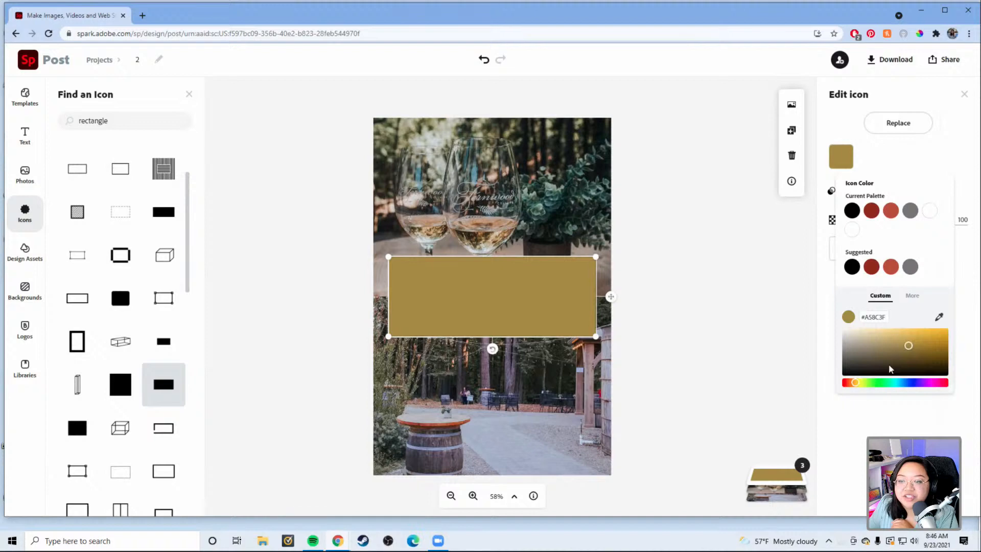
pyautogui.moveTo(875, 388); pyautogui.dragTo(879, 388)
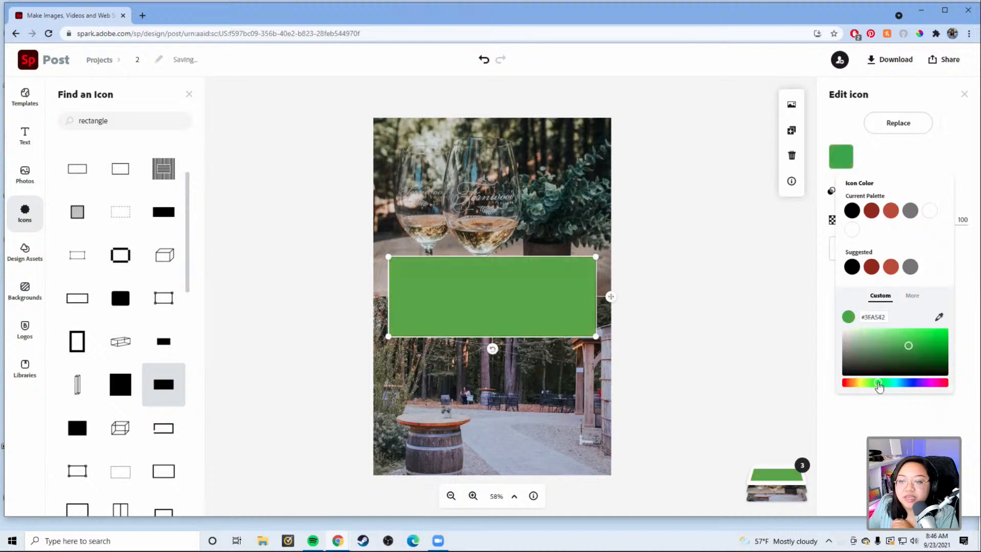
pyautogui.click(913, 354)
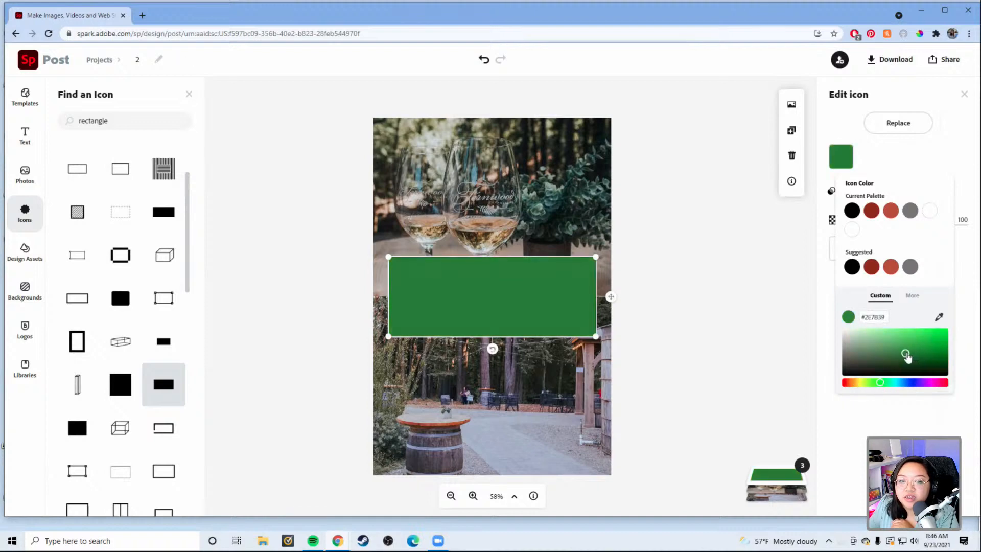
pyautogui.click(897, 358)
pyautogui.moveTo(898, 357); pyautogui.dragTo(884, 362)
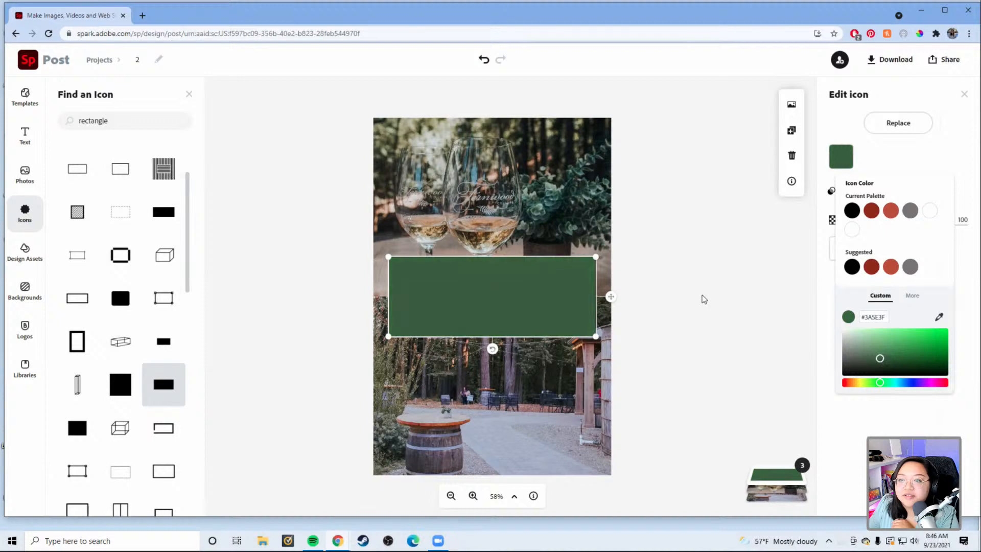
pyautogui.click(508, 303)
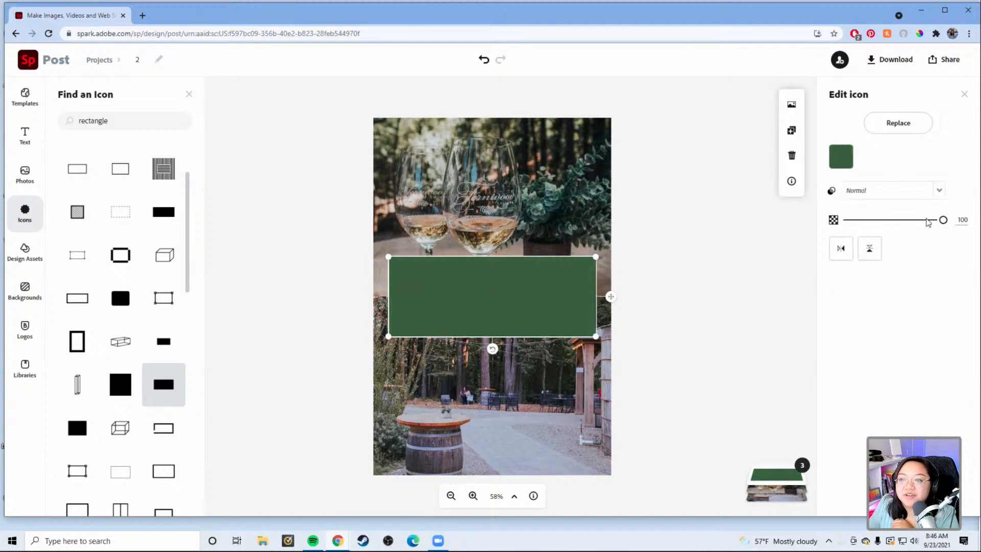
pyautogui.moveTo(943, 220); pyautogui.dragTo(899, 226)
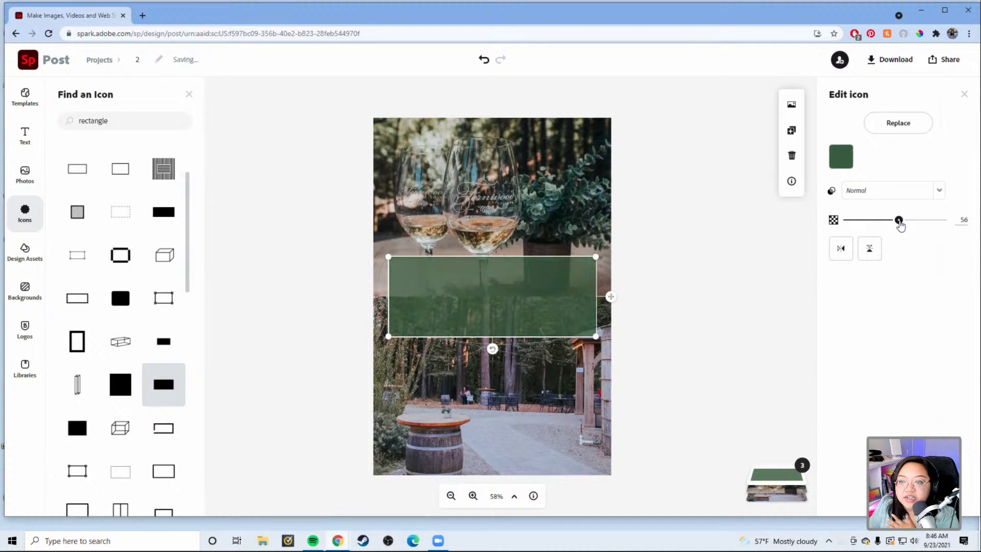
pyautogui.moveTo(899, 225); pyautogui.dragTo(904, 225)
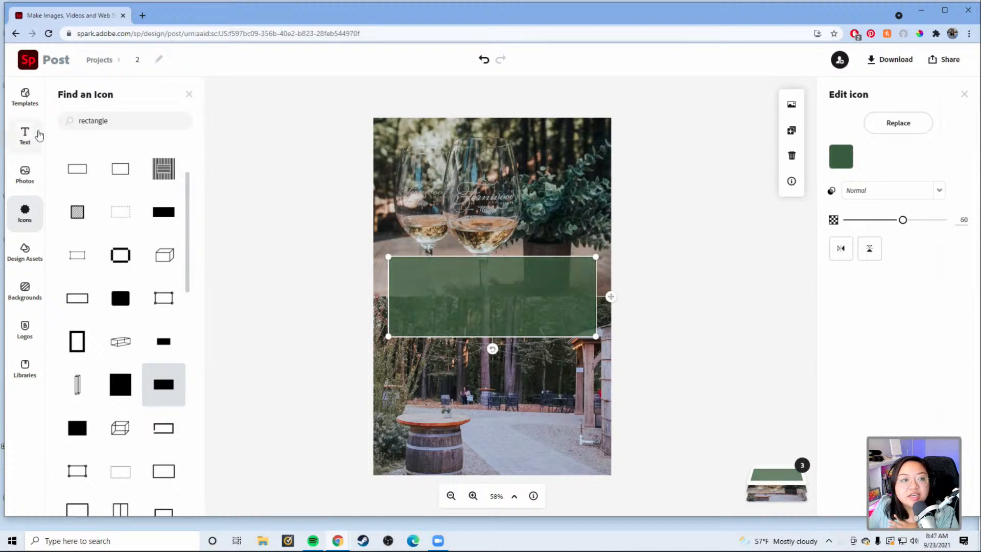
# - Add a text box over the upper photo reading "WINE TASTING IN GILROY, CA"
pyautogui.click(24, 134)
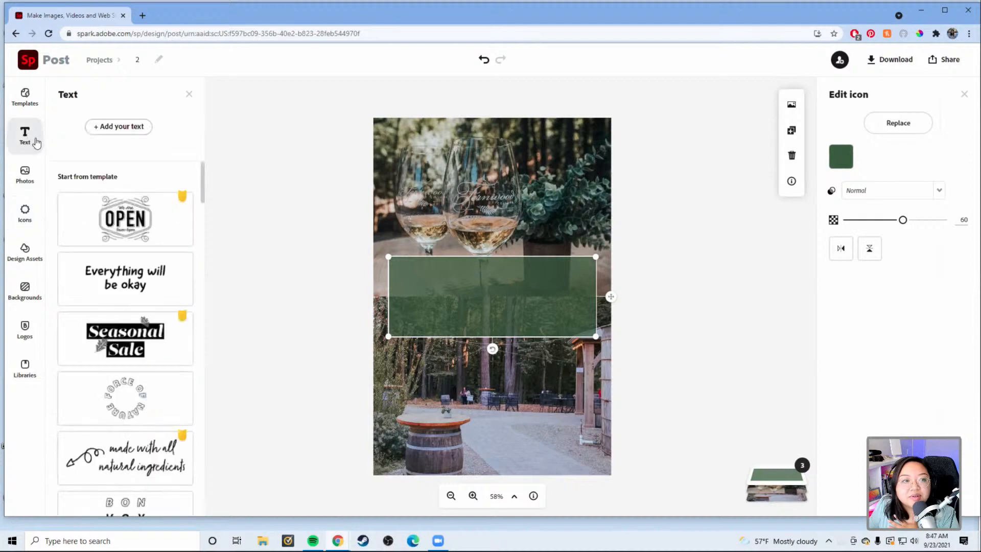
pyautogui.click(113, 128)
pyautogui.moveTo(464, 196); pyautogui.dragTo(439, 146)
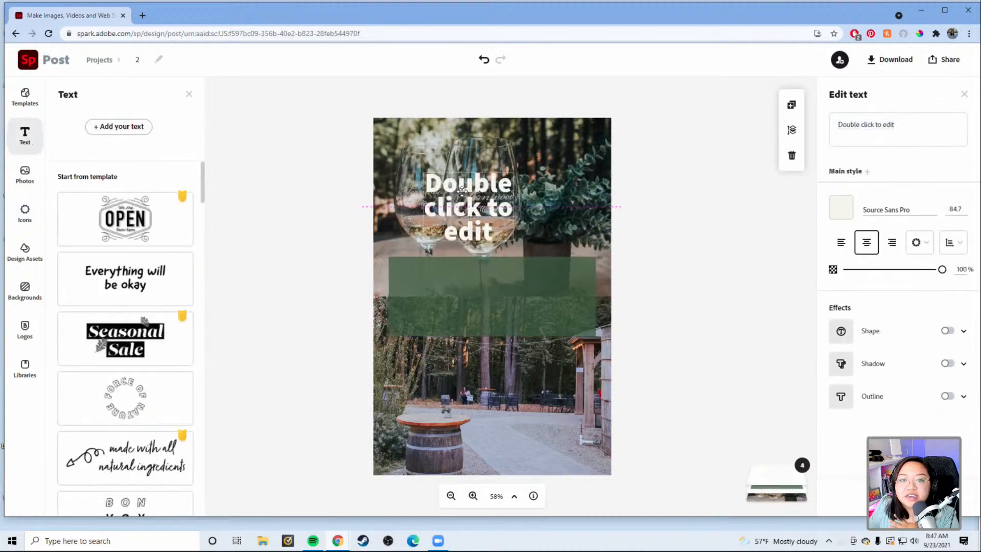
pyautogui.click(913, 125)
pyautogui.moveTo(919, 126); pyautogui.dragTo(824, 117)
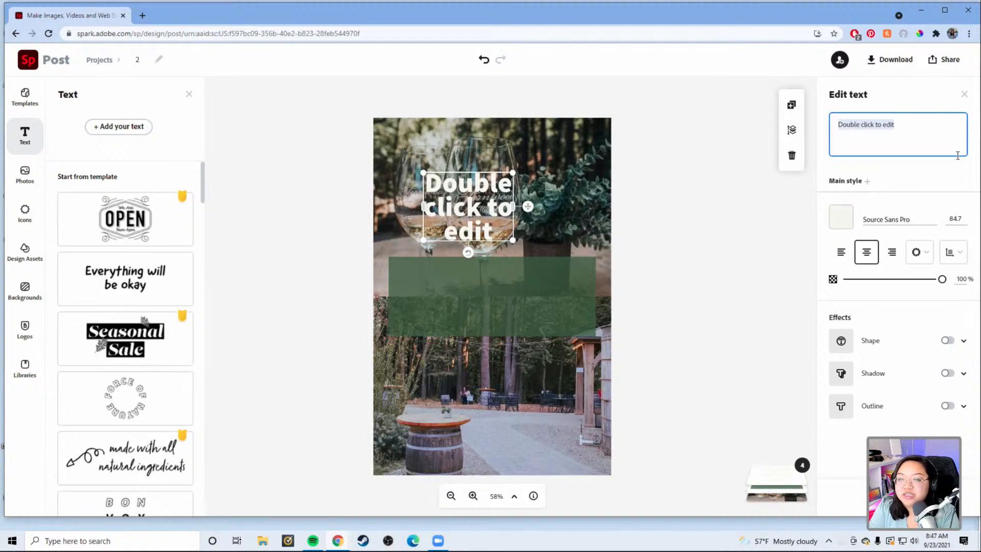
pyautogui.write('W')
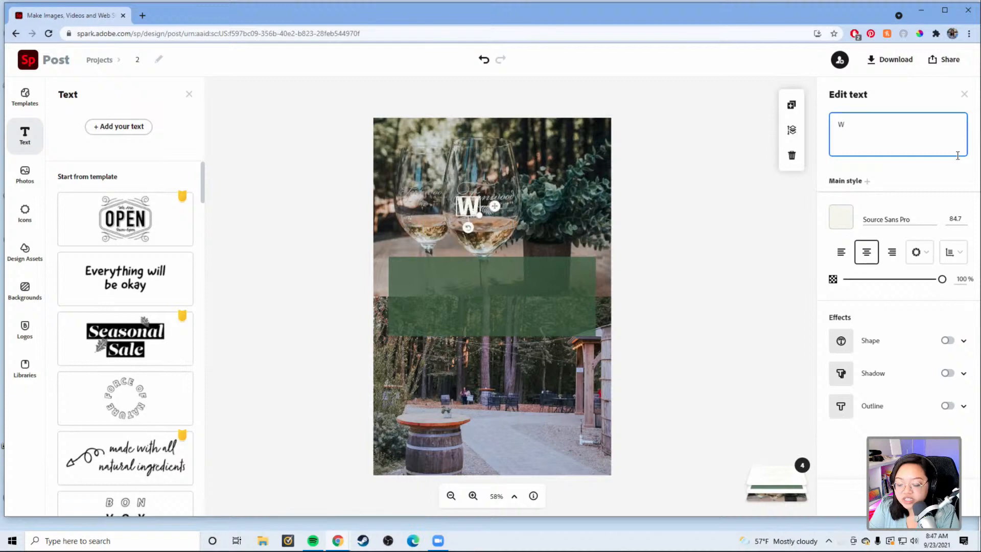
pyautogui.write('ine')
pyautogui.press('BackSpace')
pyautogui.press('BackSpace')
pyautogui.press('BackSpace')
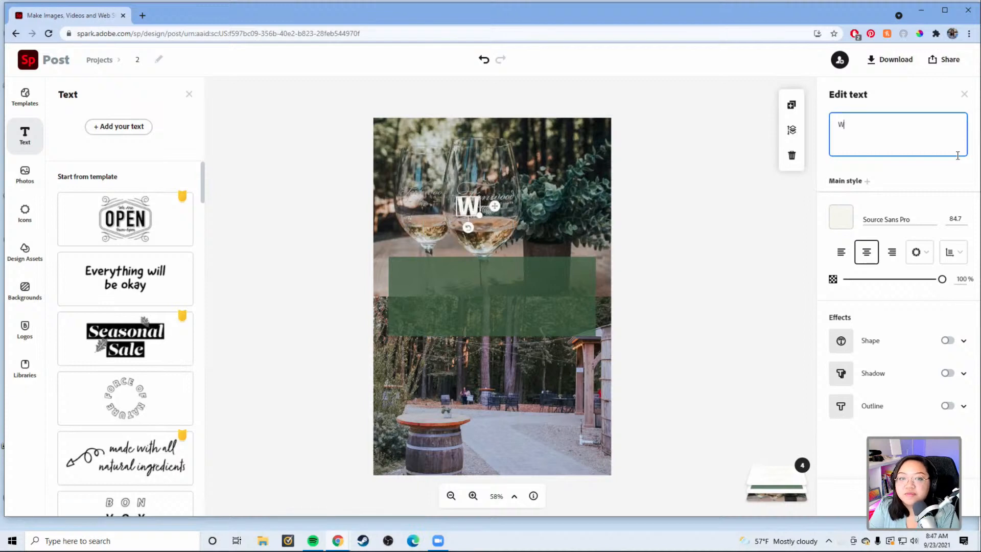
pyautogui.write('i')
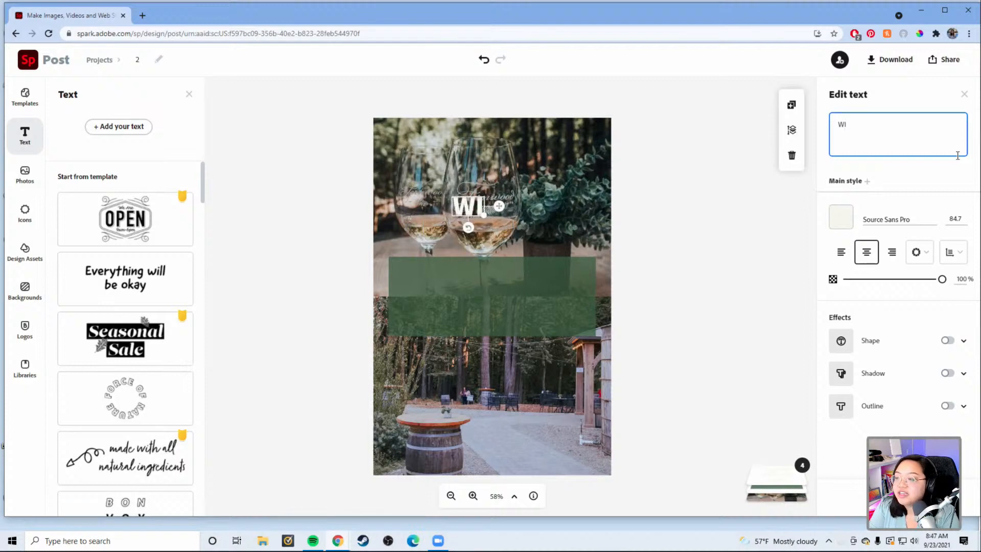
pyautogui.write('NE TA')
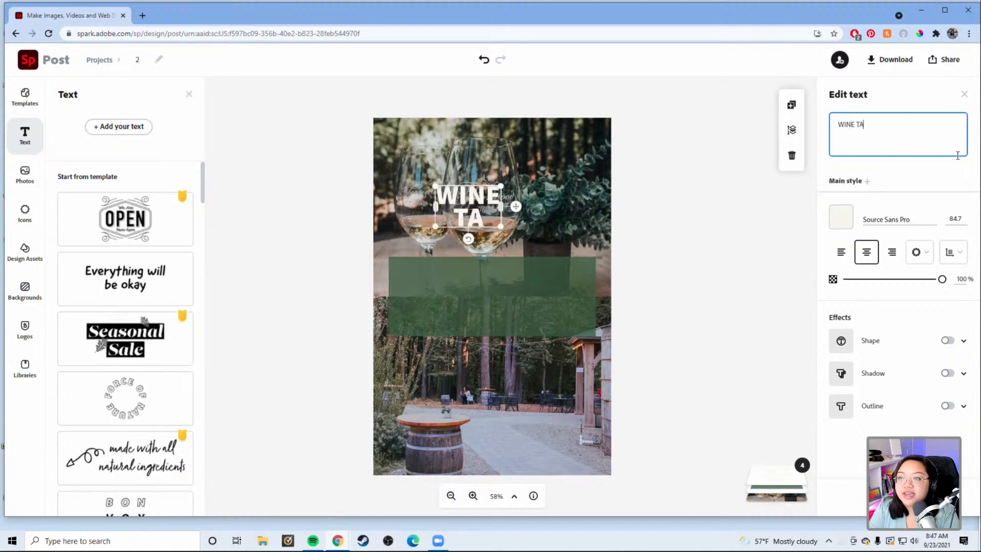
pyautogui.write('STING IN G')
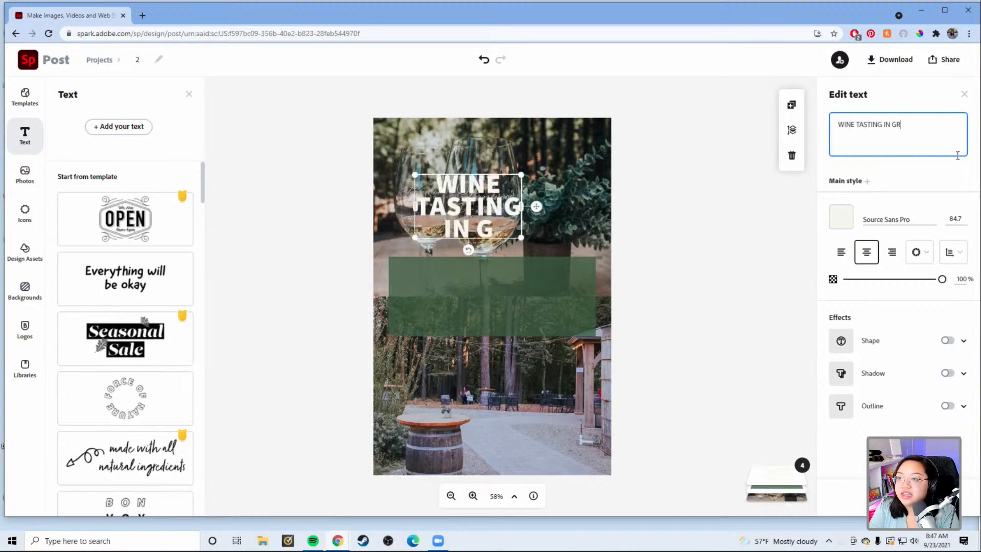
pyautogui.write('ILROY, CA')
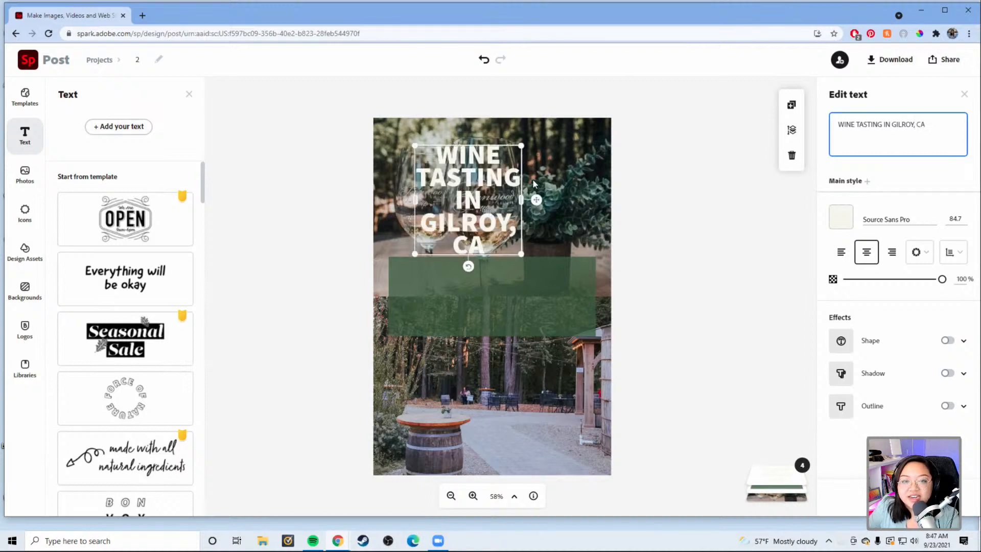
# - Widen the title's text box so it wraps onto two lines, and centre it on the green rectangle
pyautogui.moveTo(520, 200); pyautogui.dragTo(611, 193)
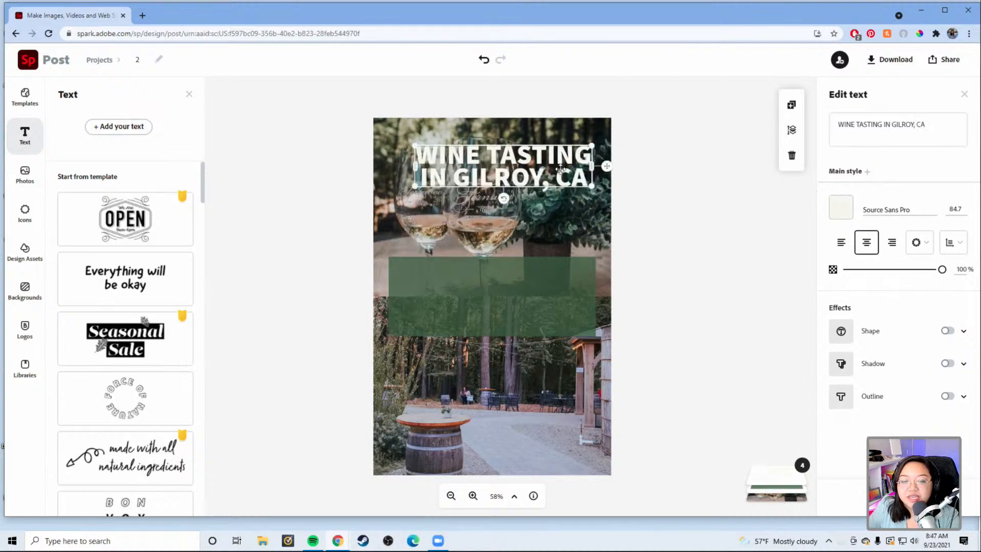
pyautogui.moveTo(557, 169); pyautogui.dragTo(547, 299)
# - Change the title's font to Local Brewery Four
pyautogui.click(892, 219)
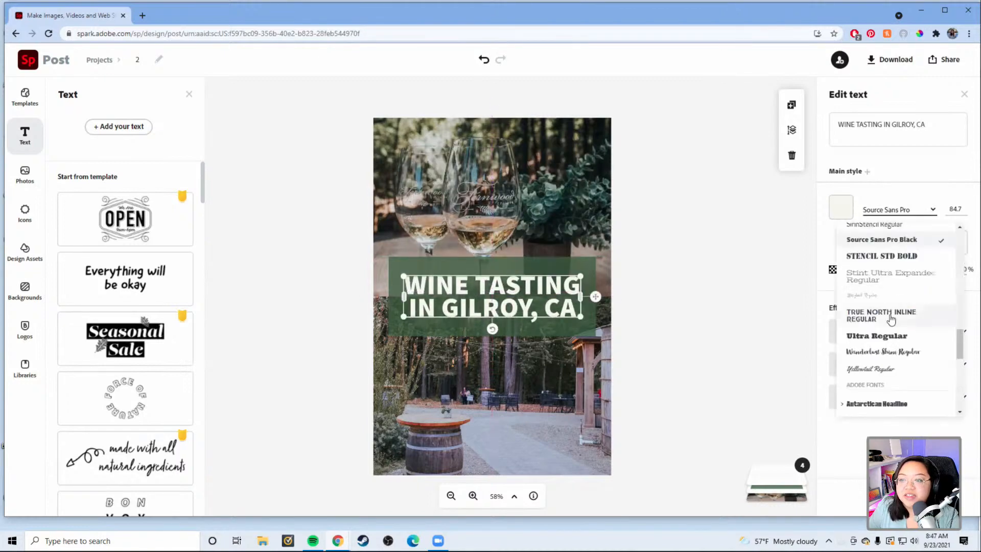
pyautogui.scroll(-5, 891, 317)
pyautogui.scroll(-1, 891, 320)
pyautogui.scroll(-10, 892, 319)
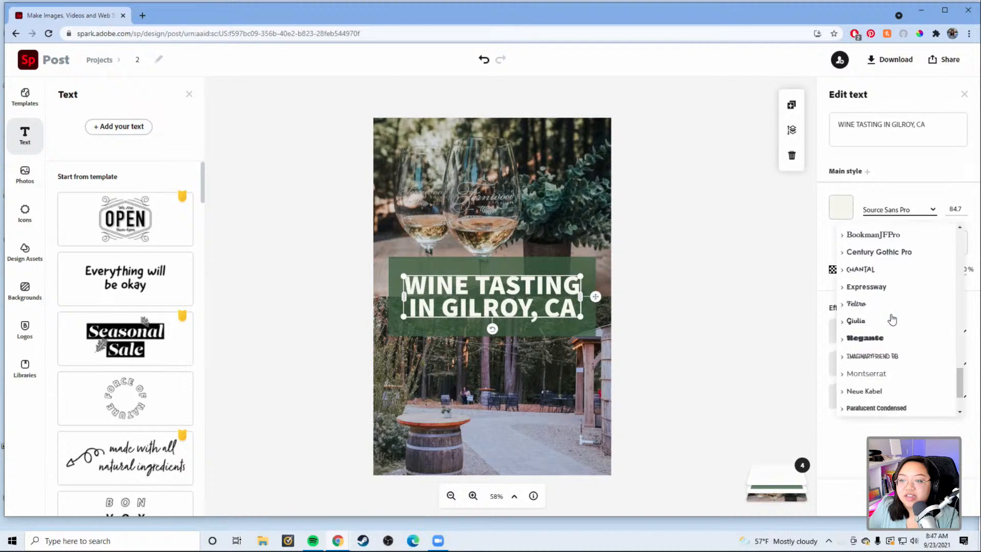
pyautogui.scroll(10, 897, 307)
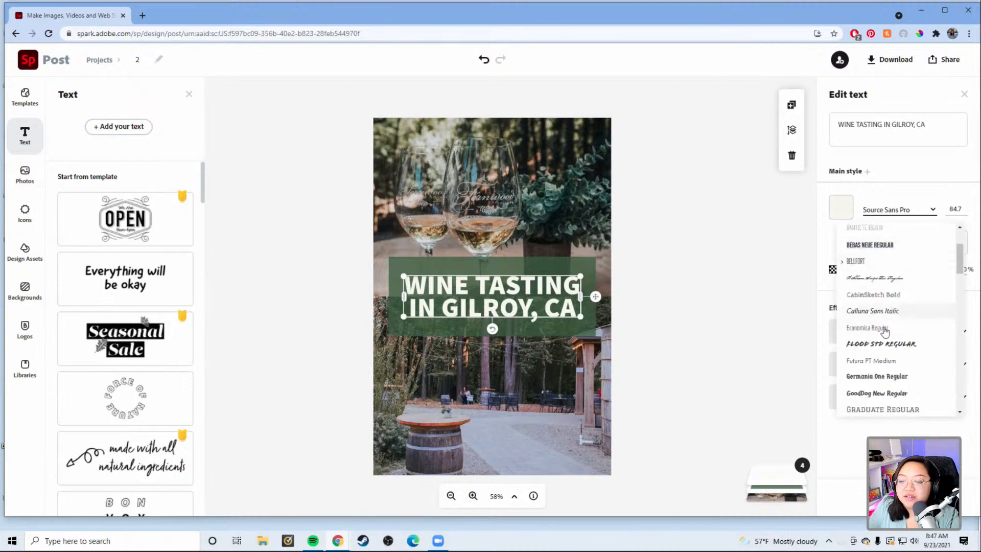
pyautogui.scroll(-3, 894, 338)
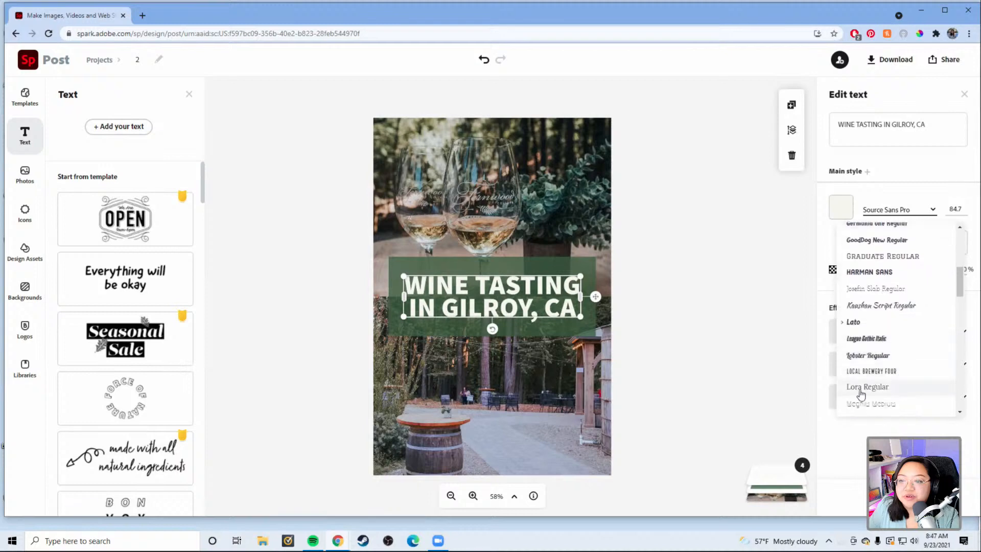
pyautogui.click(878, 372)
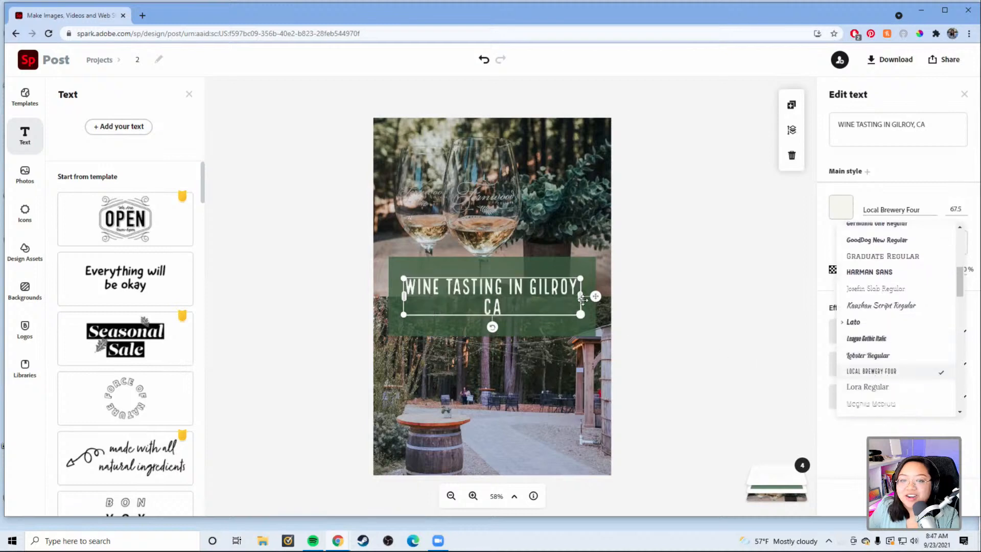
# - Enlarge the title to a font size of about 118.6, keeping it on two lines, and centre it on the green rectangle
pyautogui.moveTo(581, 297); pyautogui.dragTo(586, 339)
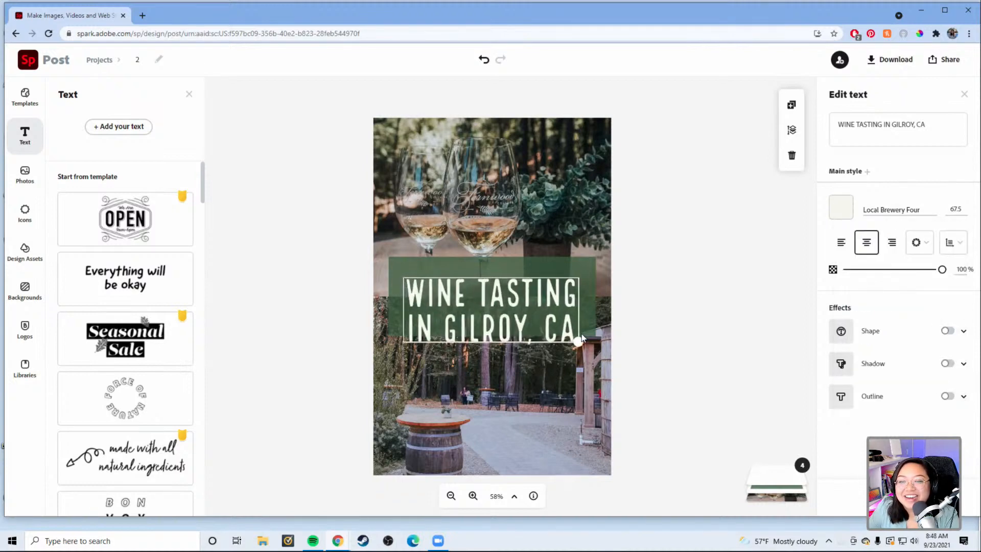
pyautogui.moveTo(562, 274); pyautogui.dragTo(555, 289)
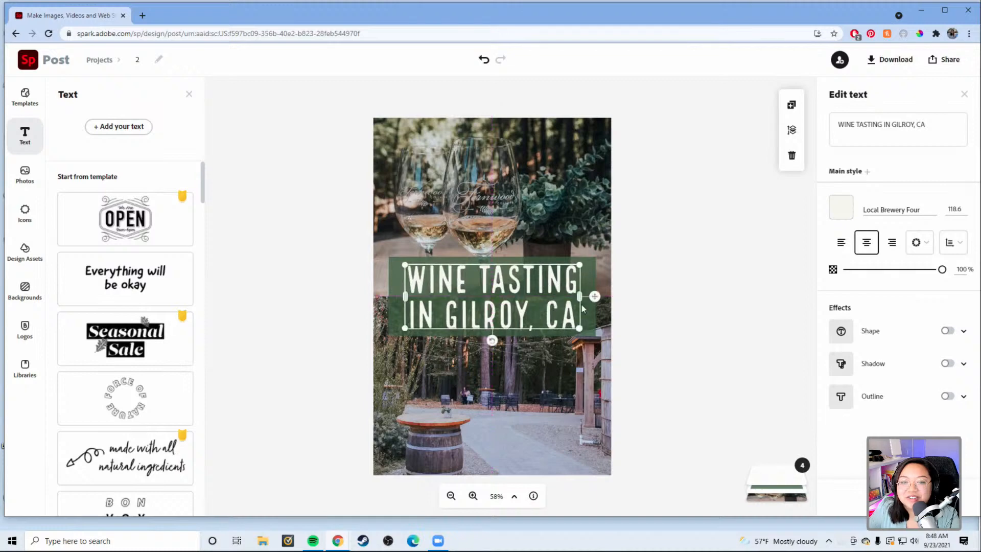
pyautogui.click(679, 263)
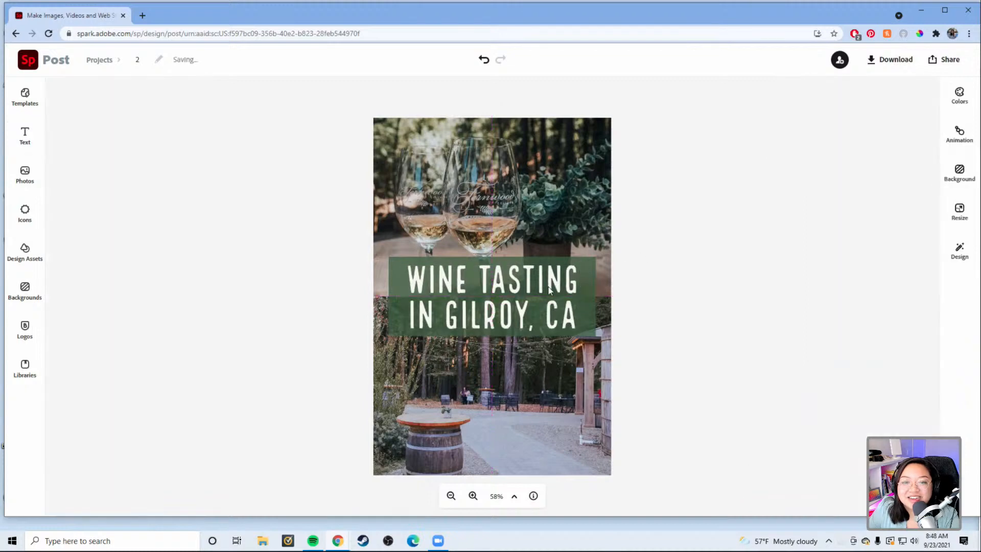
# - Shrink the green rectangle slightly to fit closer around the title and recentre it behind the text
pyautogui.click(594, 297)
pyautogui.click(593, 297)
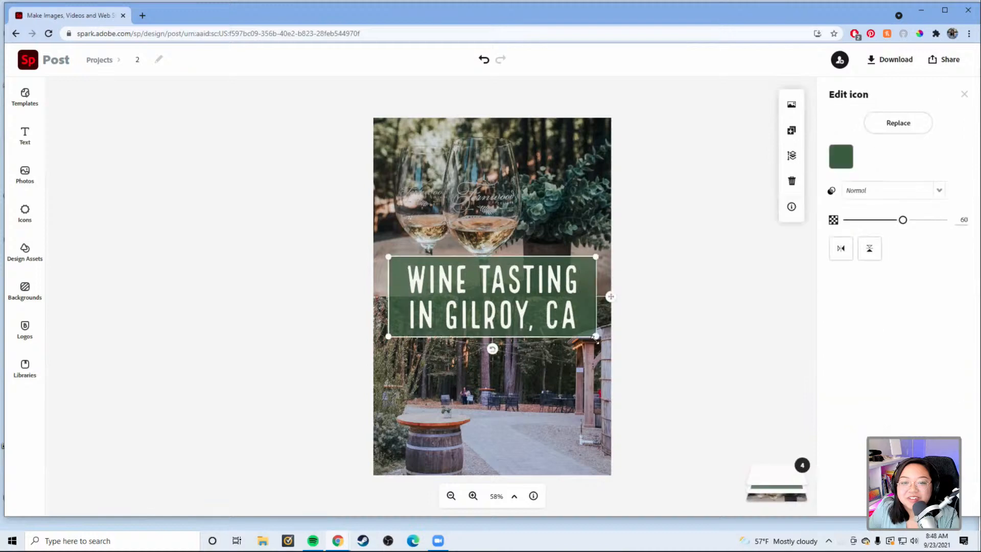
pyautogui.moveTo(596, 336); pyautogui.dragTo(583, 335)
pyautogui.moveTo(599, 296); pyautogui.dragTo(608, 301)
pyautogui.click(685, 274)
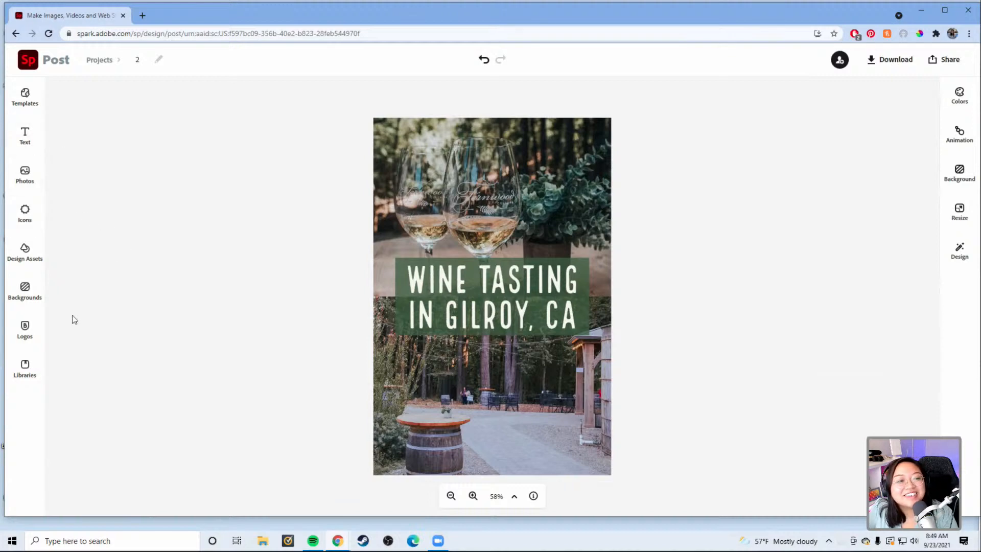
# - Search the design assets for "Grapes" and add the red grape bunch illustration to the pin
pyautogui.click(24, 251)
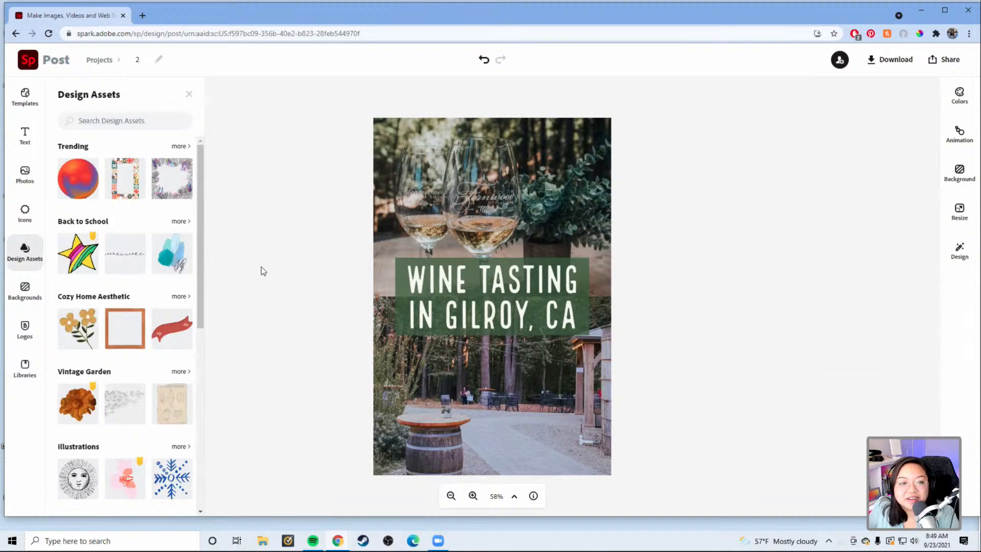
pyautogui.click(167, 125)
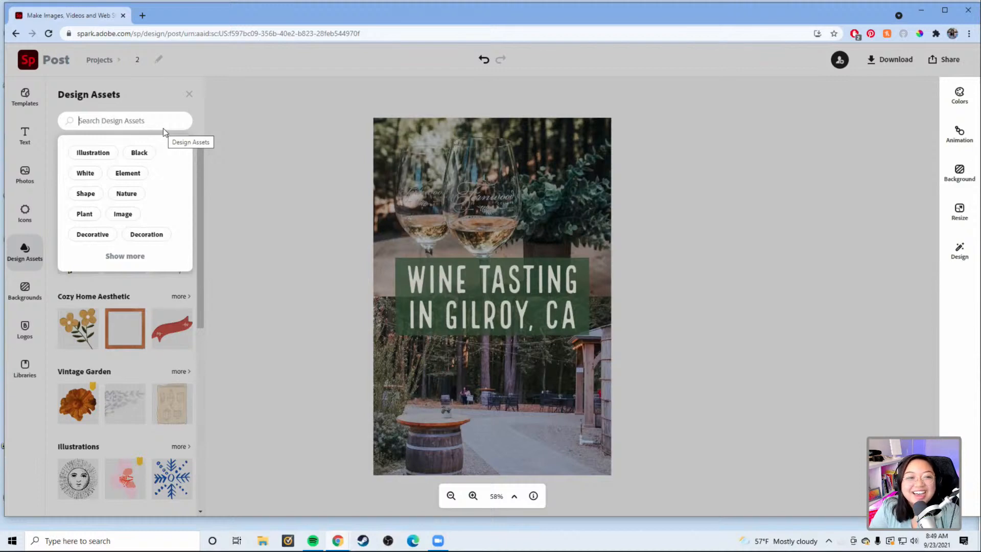
pyautogui.write('Grapes')
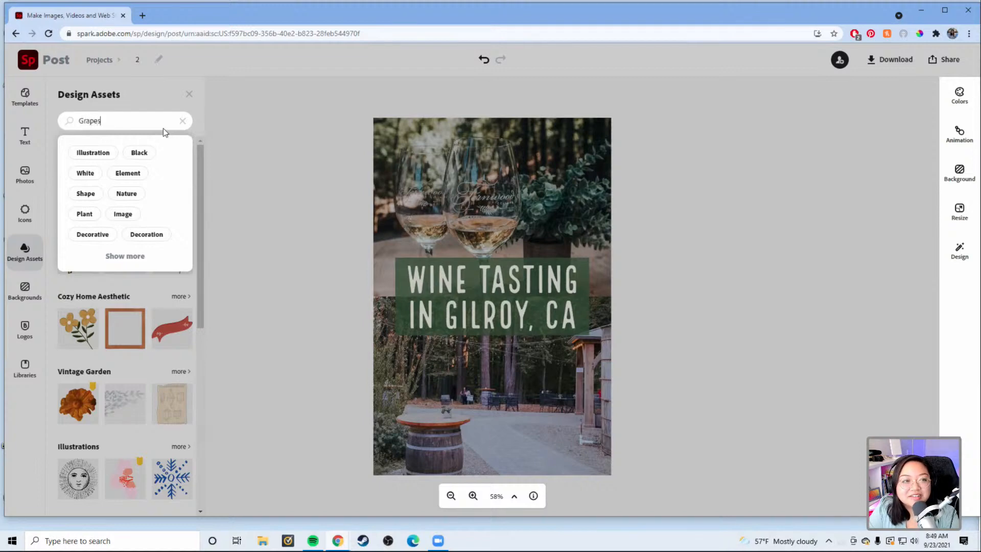
pyautogui.press('Return')
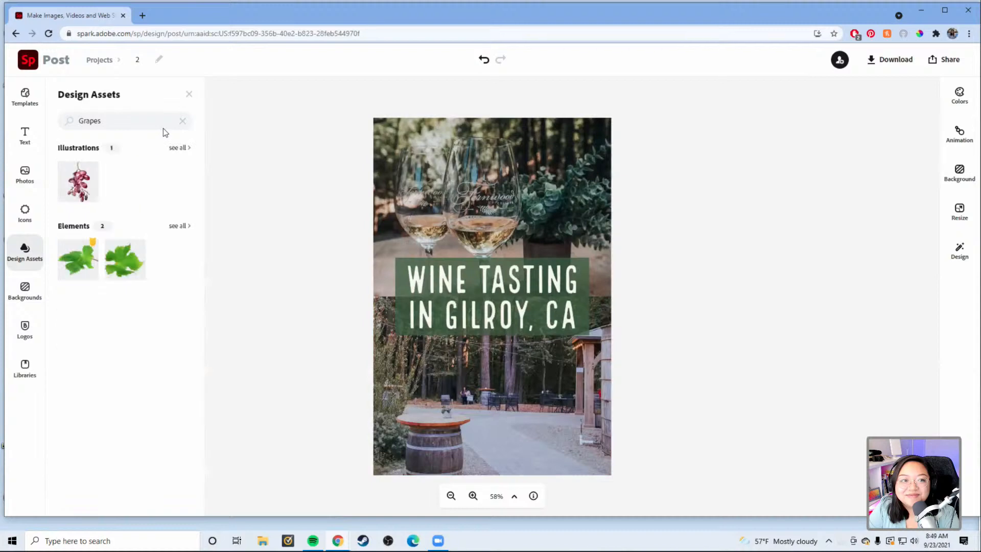
pyautogui.click(82, 183)
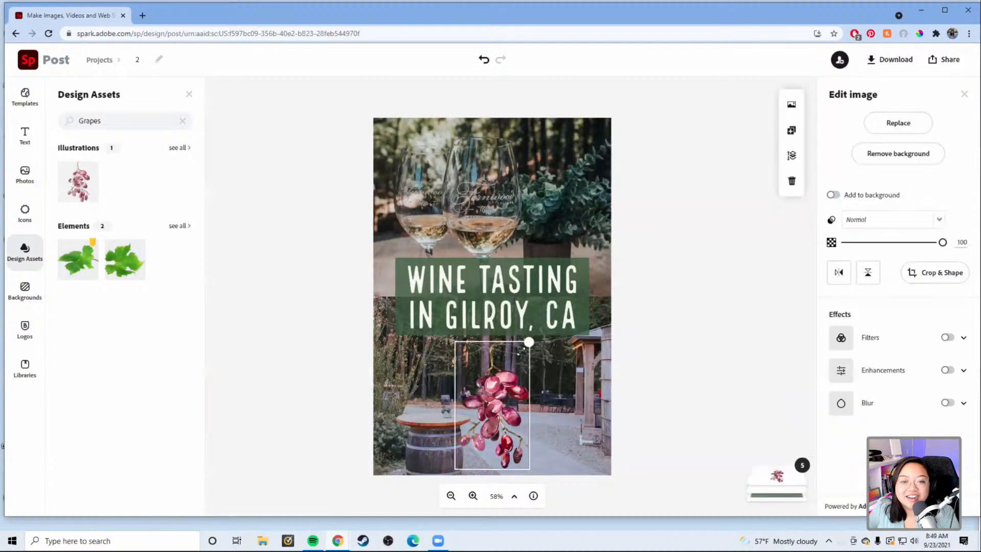
# - Shrink the grape bunch, tilt it clockwise and place it over the lower-right corner of the green rectangle
pyautogui.moveTo(529, 340); pyautogui.dragTo(546, 363)
pyautogui.moveTo(547, 423); pyautogui.dragTo(527, 411)
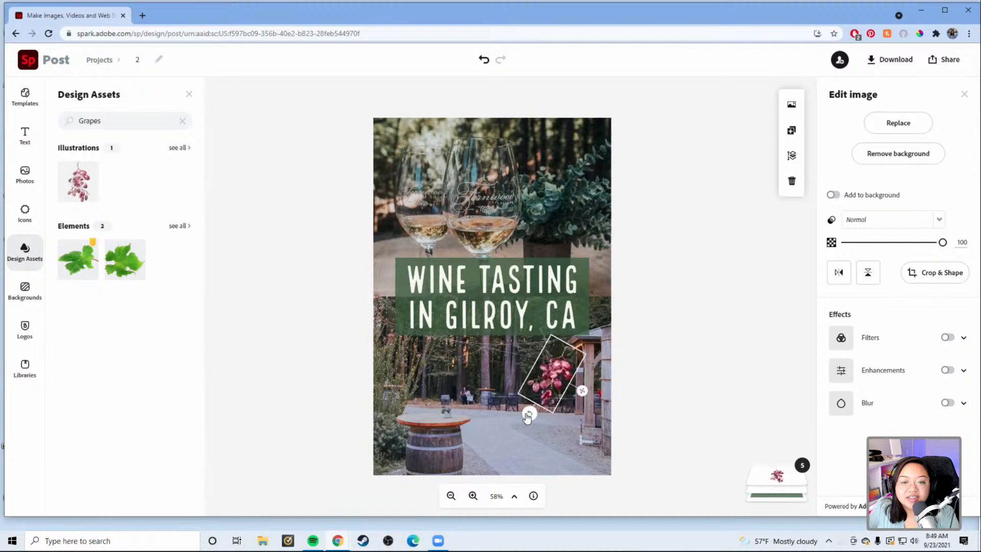
pyautogui.moveTo(549, 377); pyautogui.dragTo(590, 333)
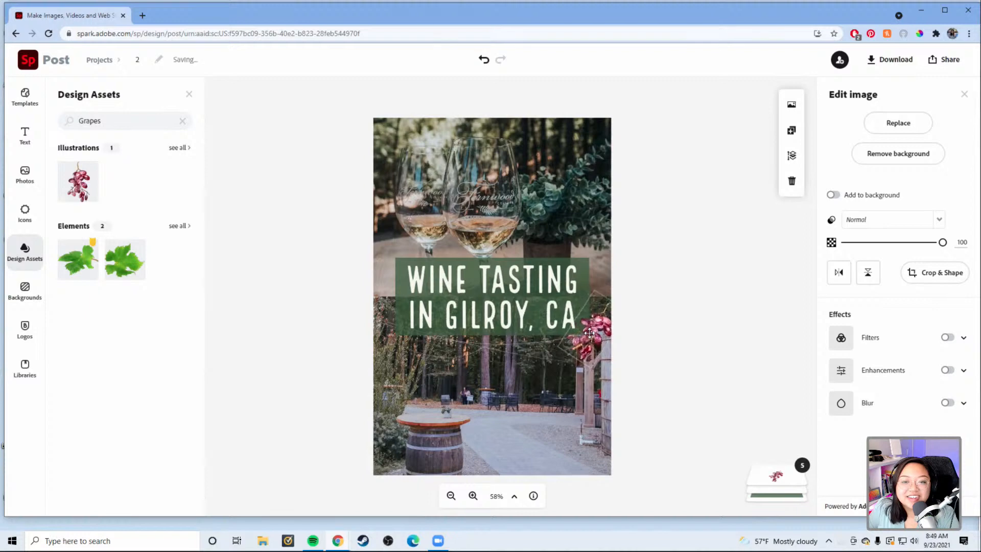
pyautogui.click(357, 432)
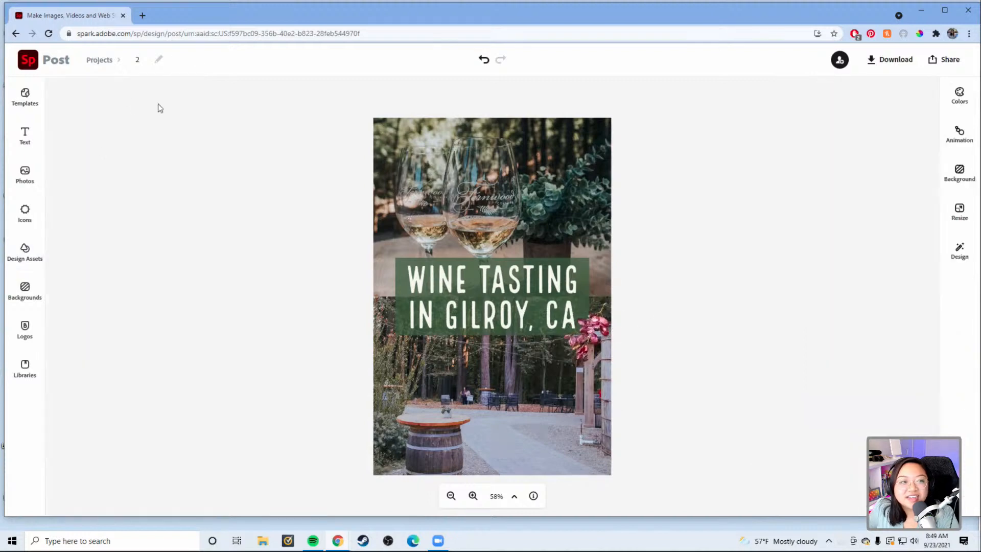
# - Search the design assets for "wine" and add the wide purple wine glass illustration to the pin
pyautogui.click(25, 211)
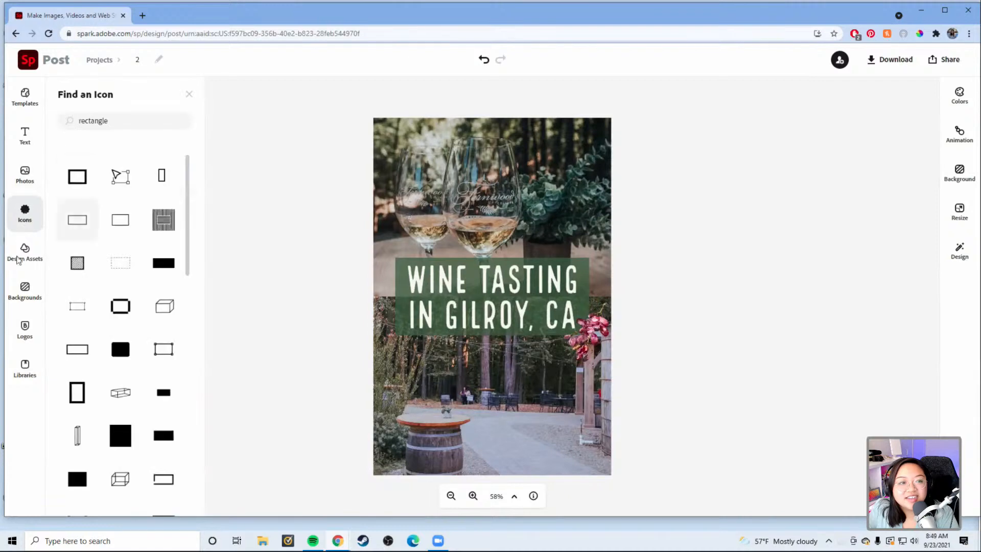
pyautogui.click(24, 251)
pyautogui.click(135, 120)
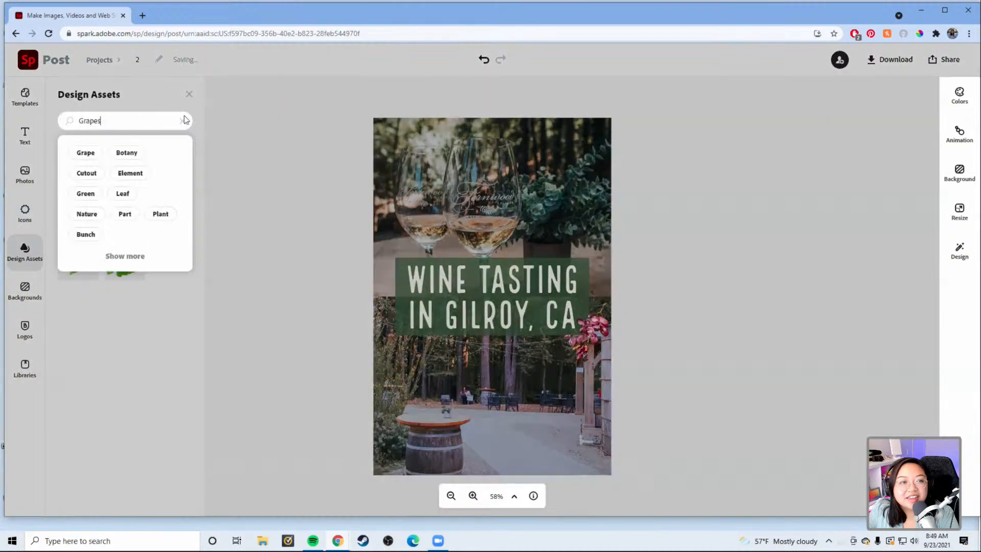
pyautogui.click(183, 123)
pyautogui.write('wine')
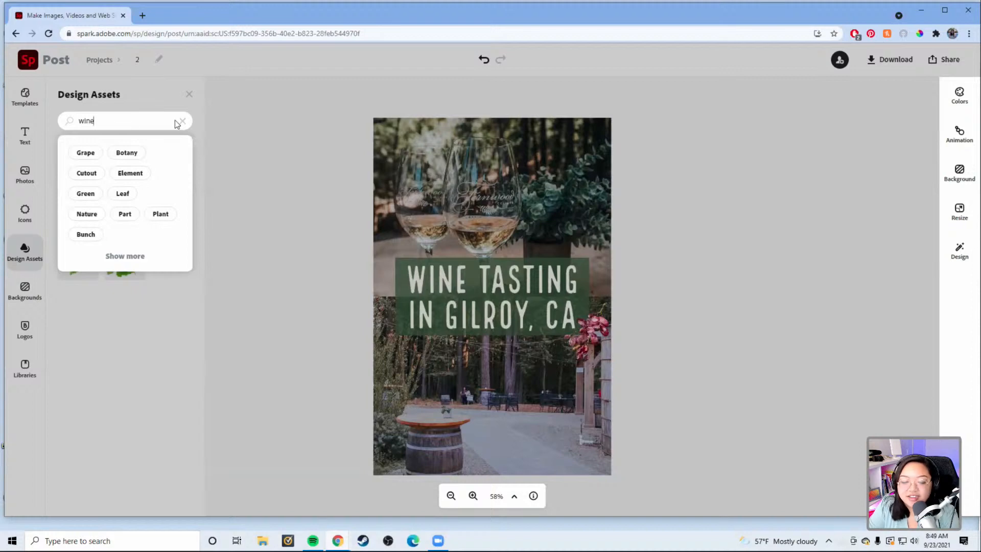
pyautogui.press('Return')
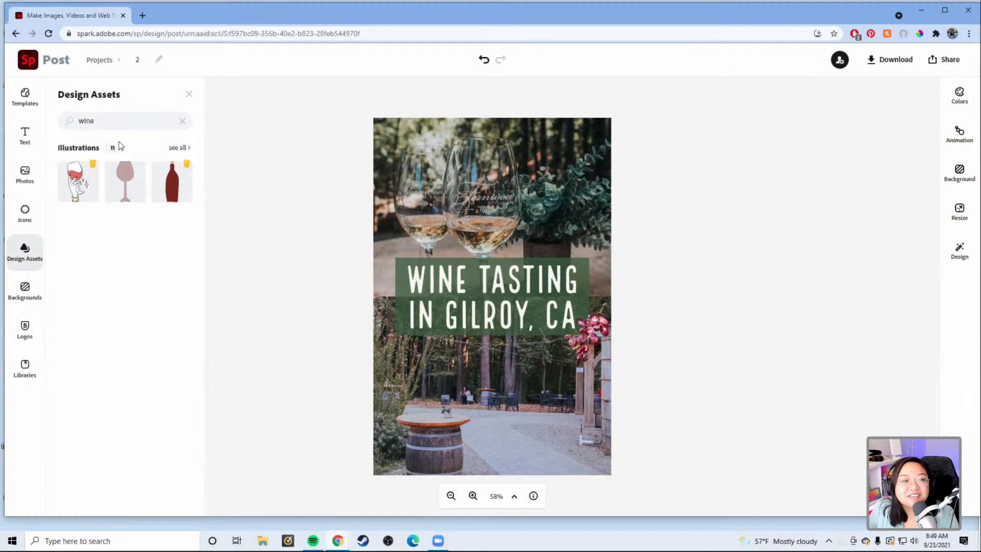
pyautogui.click(172, 151)
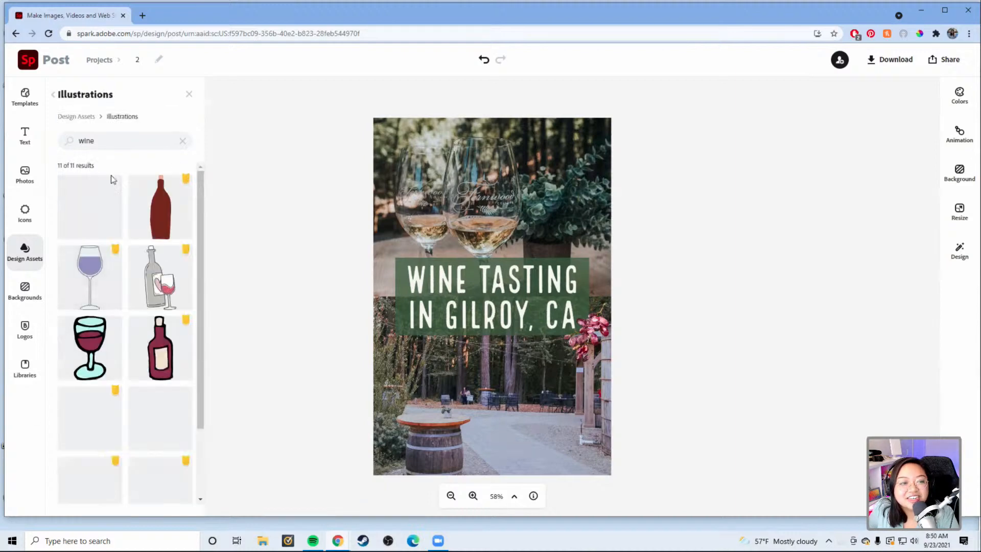
pyautogui.scroll(-2, 89, 333)
pyautogui.moveTo(86, 331); pyautogui.dragTo(477, 367)
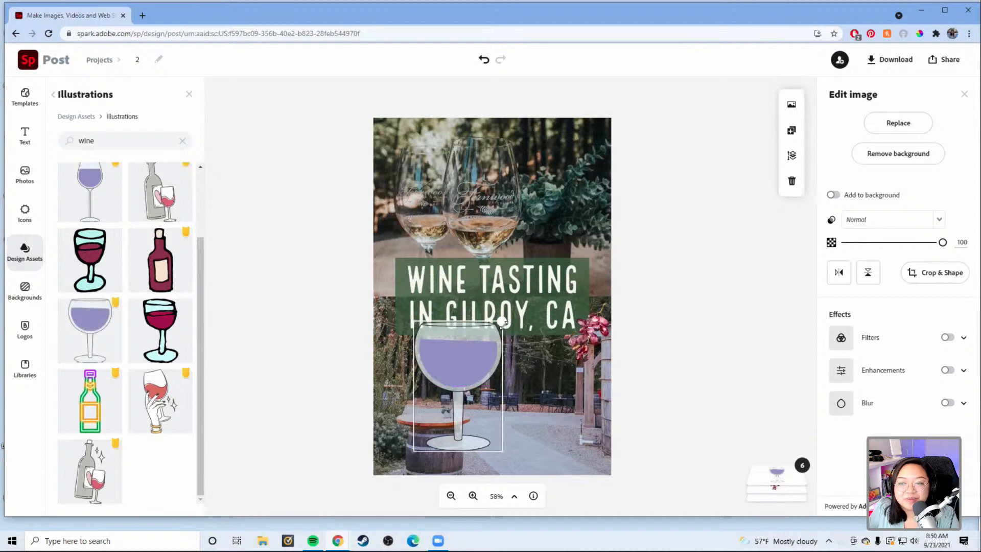
# - Shrink the purple wine glass, tilt it slightly and place it at the upper-left corner of the green rectangle
pyautogui.moveTo(504, 321); pyautogui.dragTo(388, 292)
pyautogui.moveTo(400, 259)
pyautogui.mouseDown()
pyautogui.moveTo(376, 274)
pyautogui.moveTo(397, 259)
pyautogui.mouseUp()
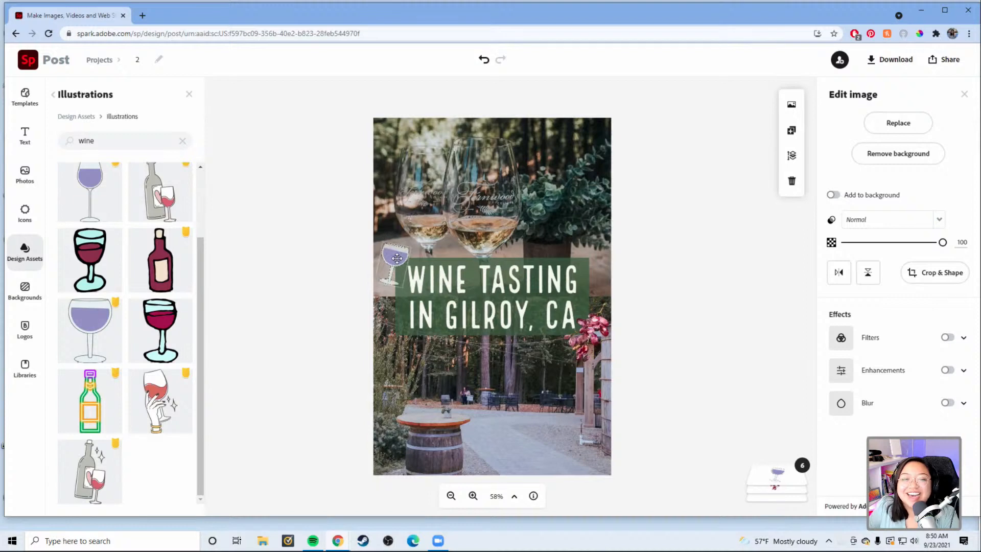
pyautogui.click(721, 335)
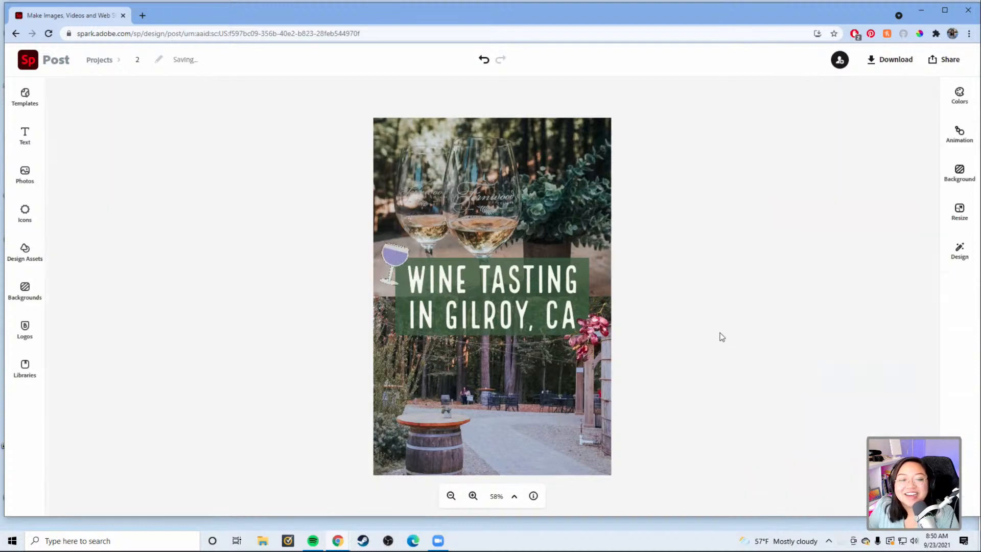
# - Enlarge the wine glass slightly and fine-tune its position at the green rectangle's upper-left corner
pyautogui.click(388, 284)
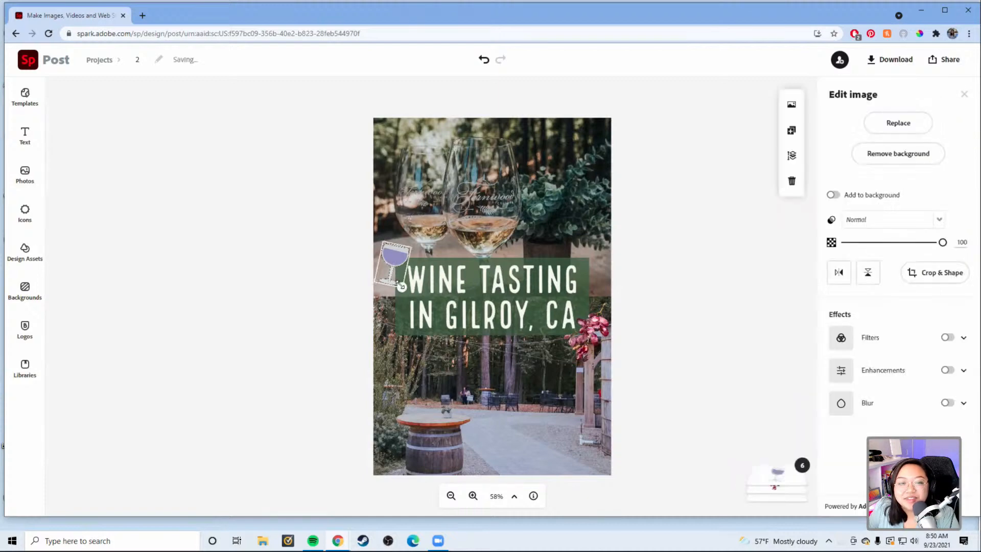
pyautogui.moveTo(401, 286); pyautogui.dragTo(405, 261)
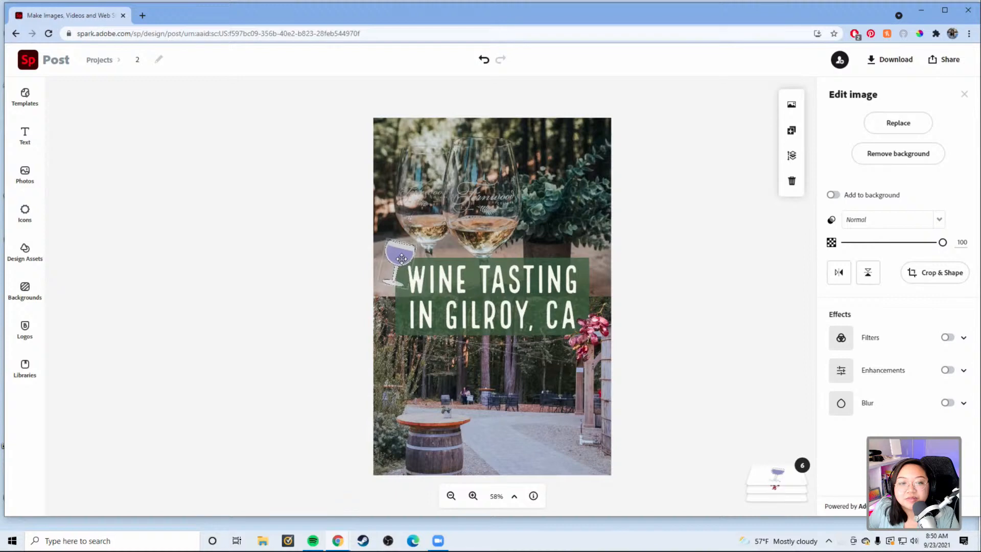
pyautogui.click(587, 331)
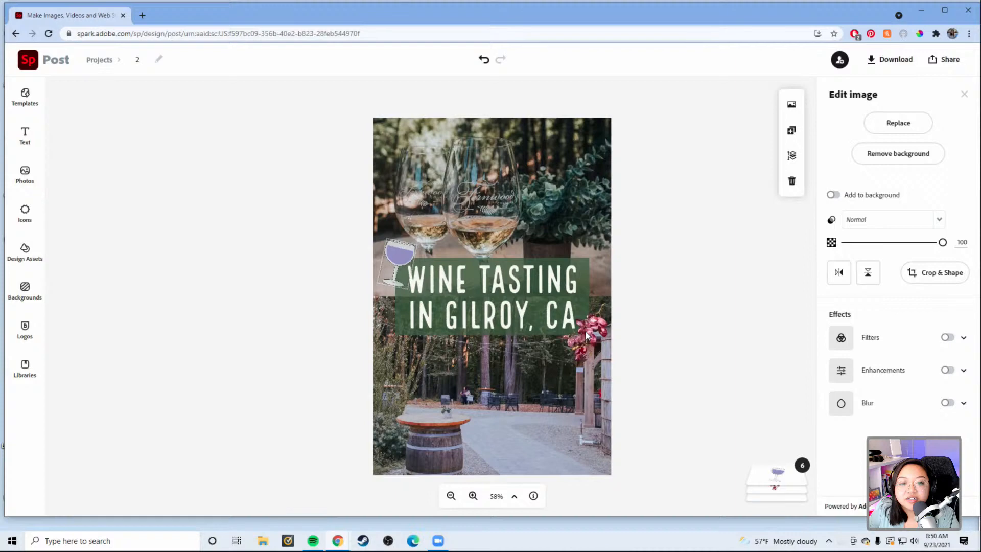
pyautogui.click(663, 310)
pyautogui.click(404, 256)
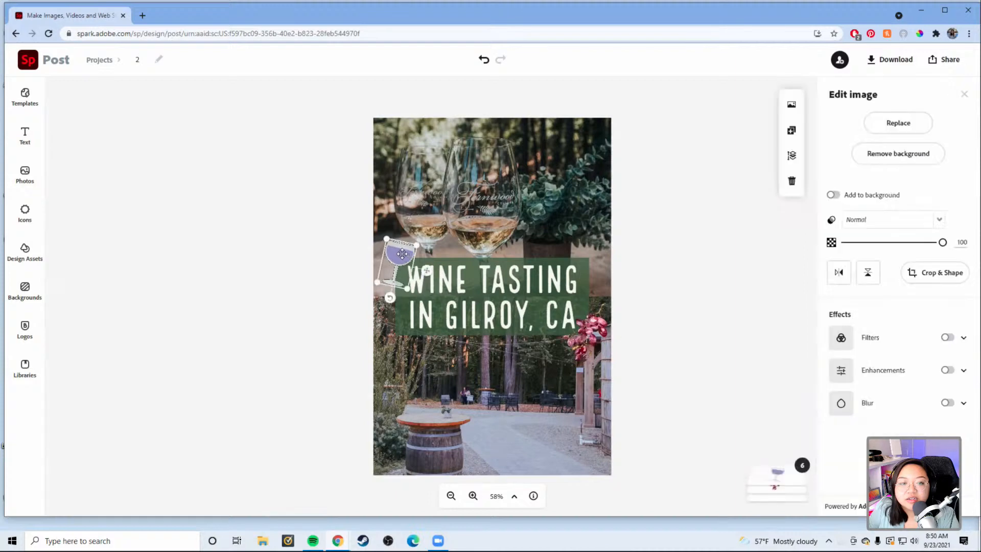
pyautogui.moveTo(401, 254); pyautogui.dragTo(400, 254)
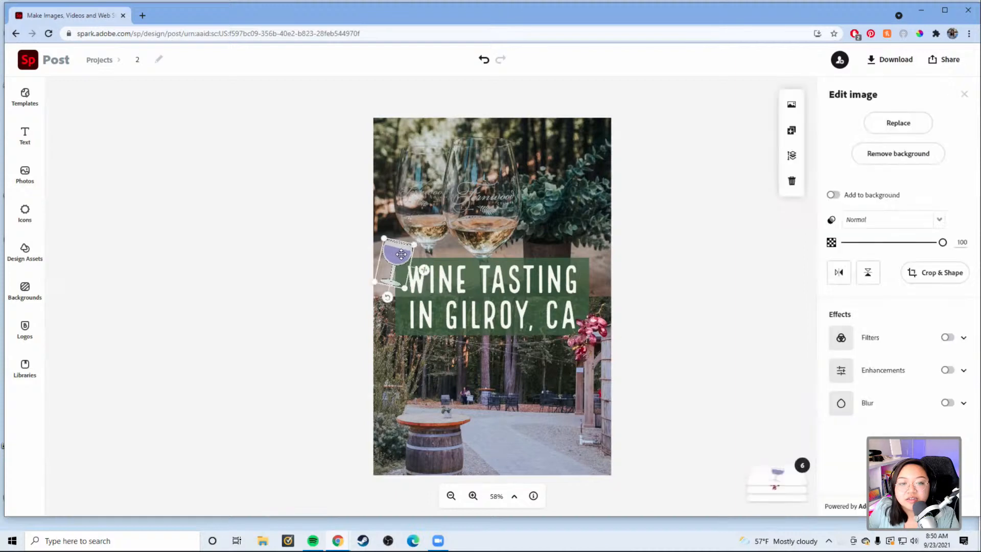
pyautogui.click(718, 341)
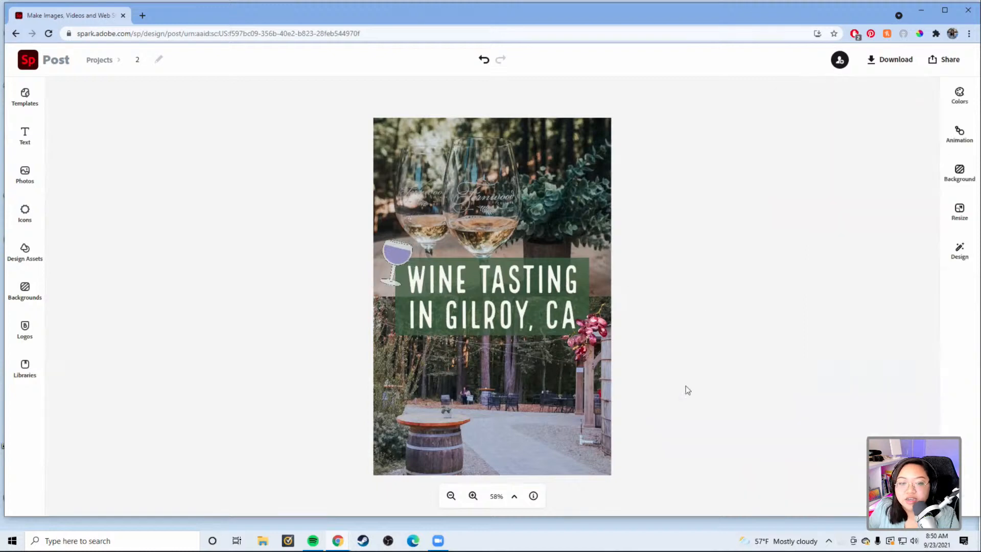
# - Add a new text box to the pin, widen it and place it near the bottom of the lower photo
pyautogui.click(33, 143)
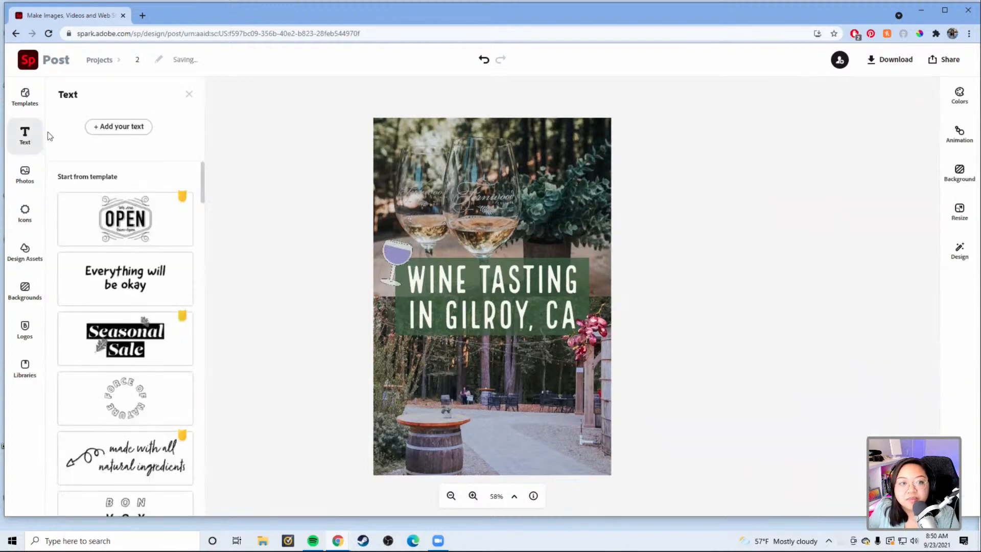
pyautogui.click(139, 128)
pyautogui.moveTo(501, 372); pyautogui.dragTo(419, 413)
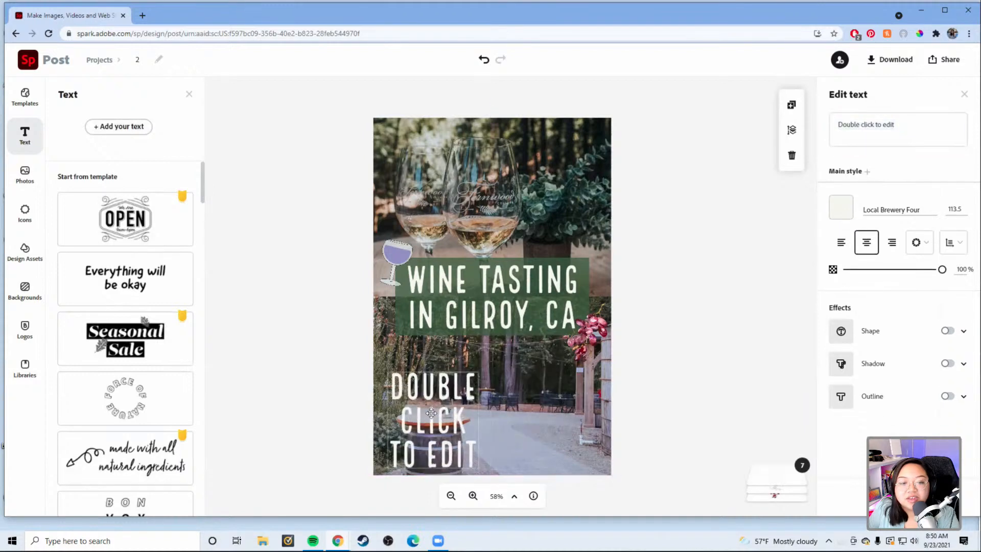
pyautogui.moveTo(479, 415); pyautogui.dragTo(593, 427)
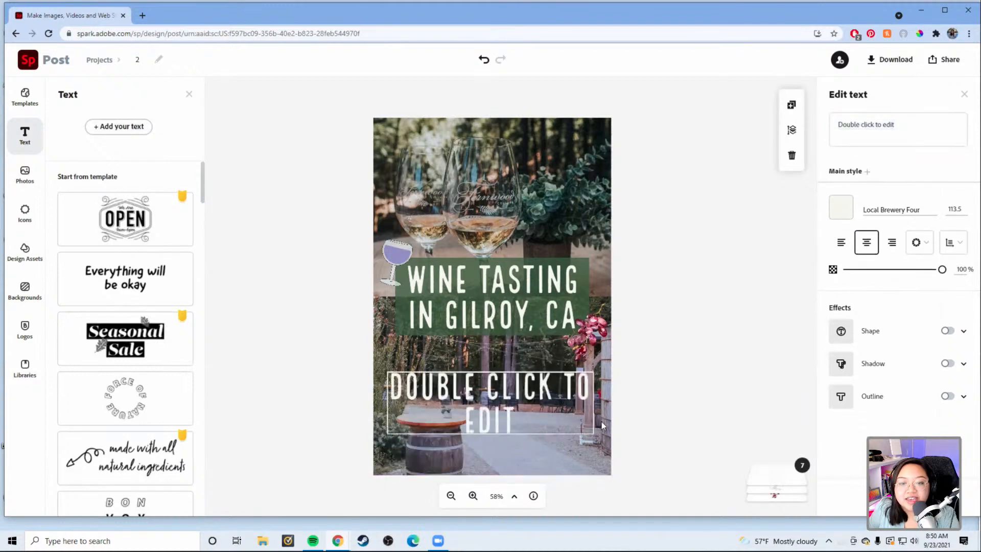
pyautogui.moveTo(548, 397); pyautogui.dragTo(546, 423)
pyautogui.moveTo(918, 116); pyautogui.dragTo(815, 136)
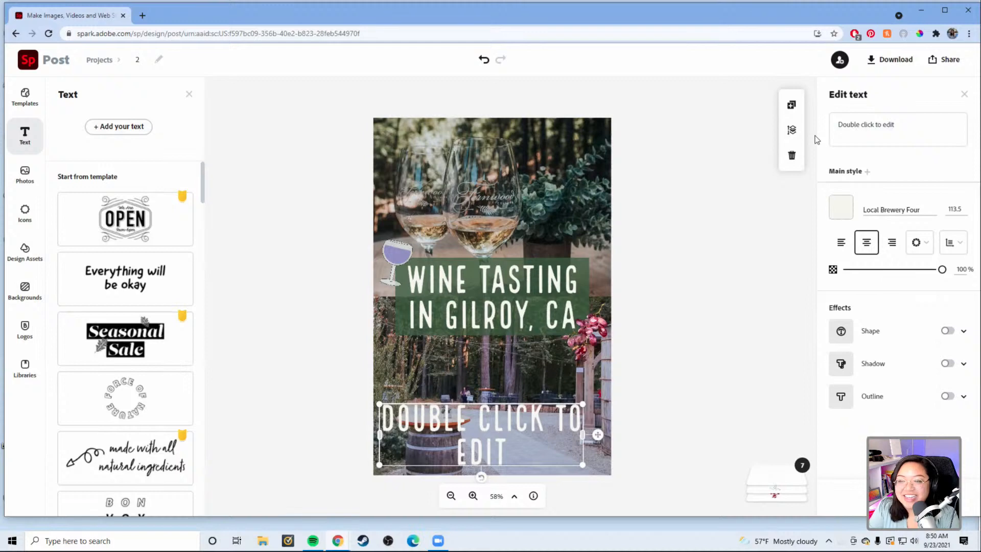
pyautogui.click(817, 139)
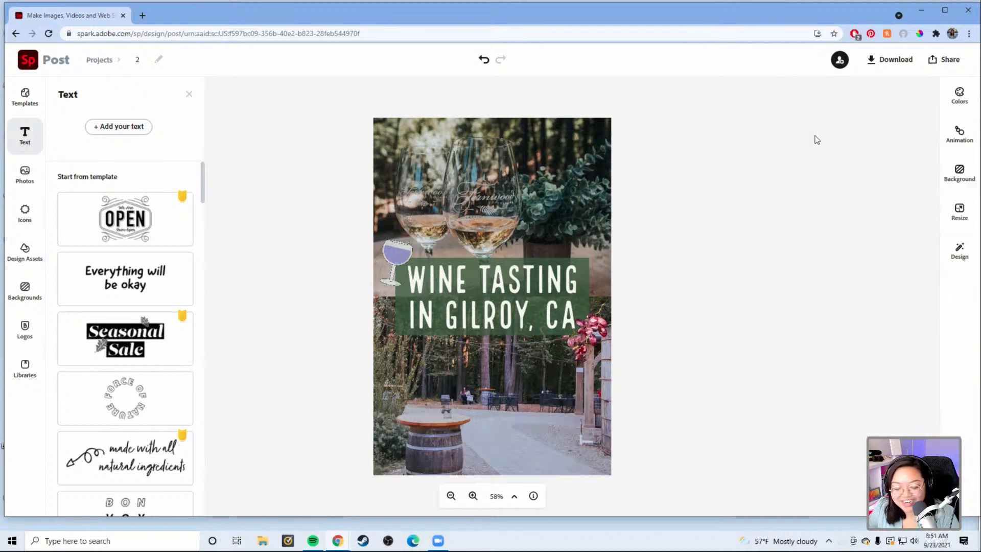
pyautogui.click(511, 436)
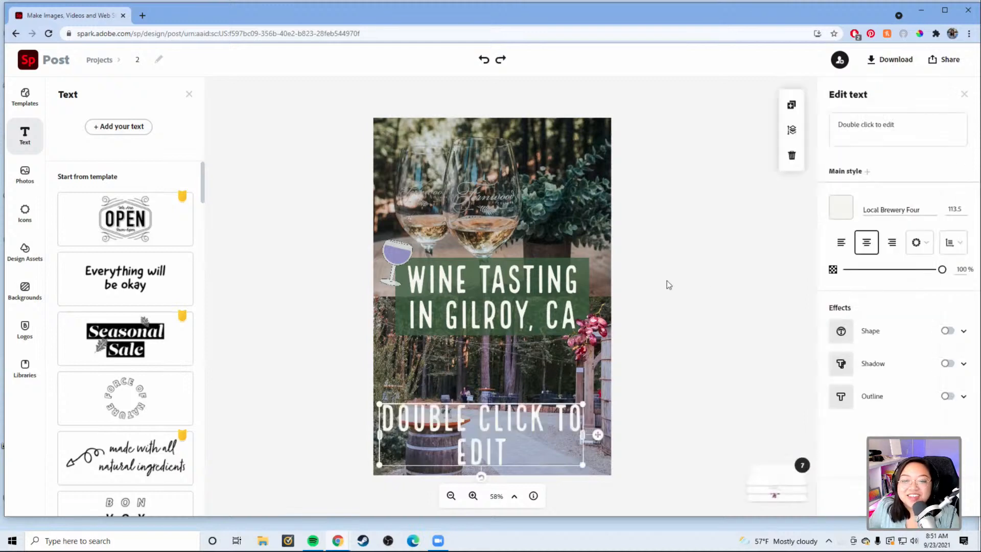
# - Replace the new text box's placeholder text with PALMTREESANDPELLEGRINO.COM
pyautogui.moveTo(913, 135); pyautogui.dragTo(838, 125)
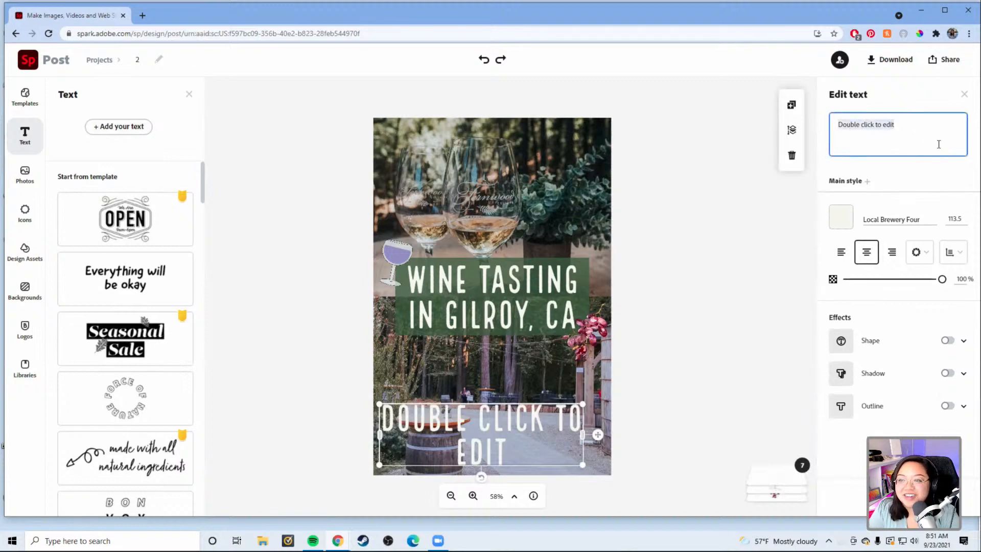
pyautogui.press('BackSpace')
pyautogui.write('pa')
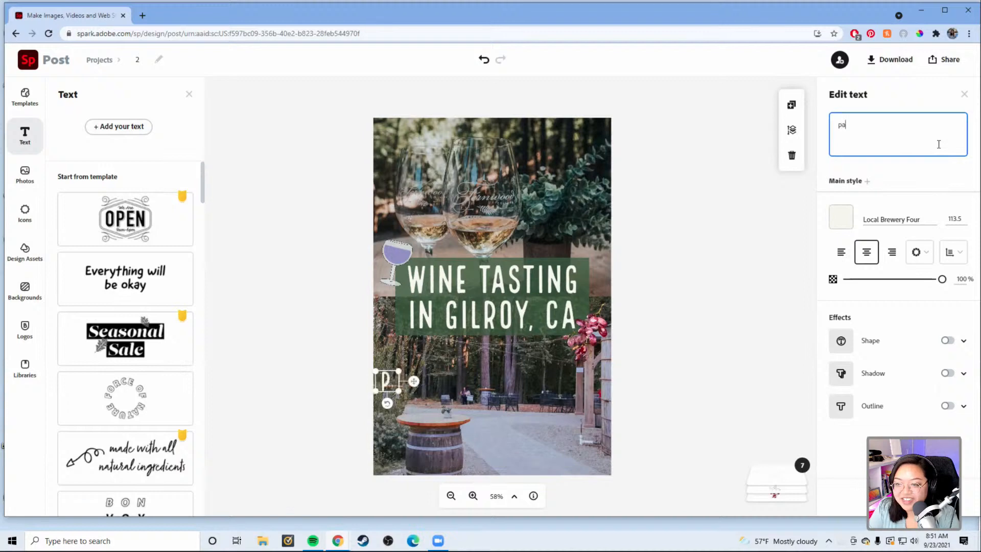
pyautogui.write('l')
pyautogui.press('BackSpace')
pyautogui.press('BackSpace')
pyautogui.press('BackSpace')
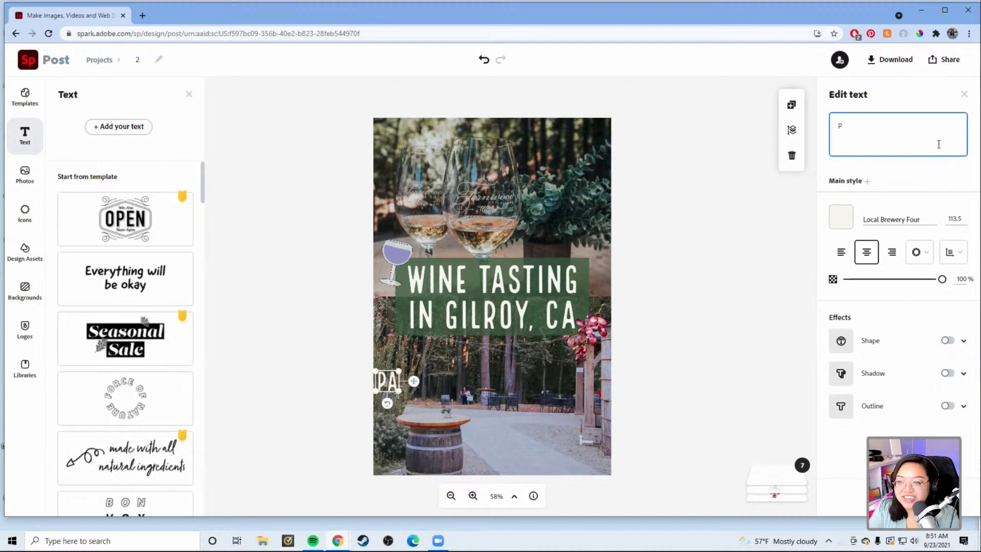
pyautogui.write('PAL')
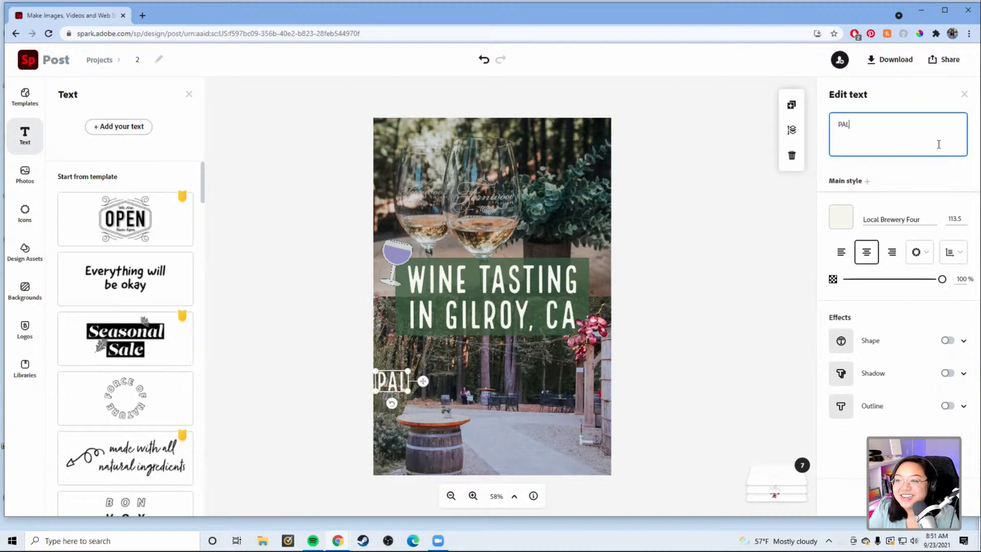
pyautogui.write('MTREESAND')
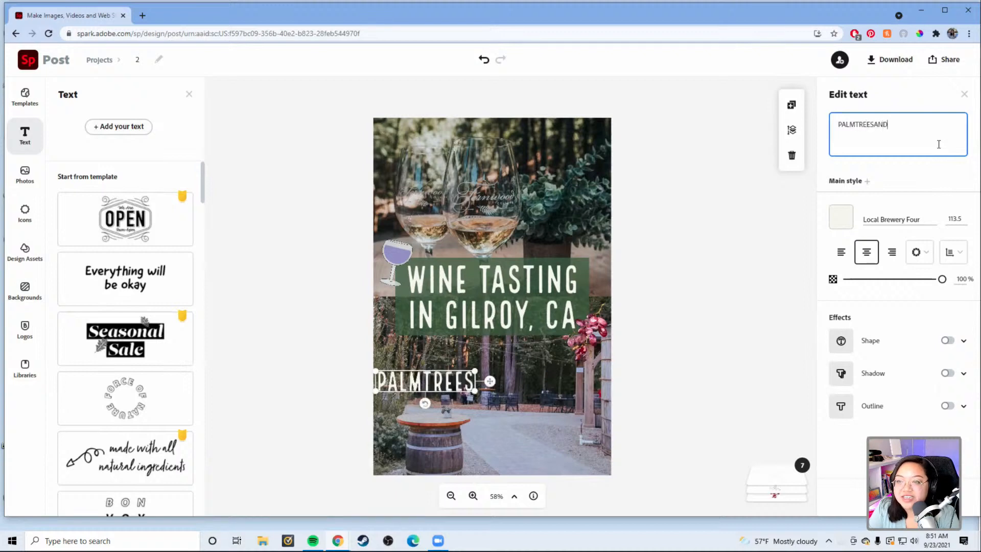
pyautogui.write('PELLEGRINO.COM')
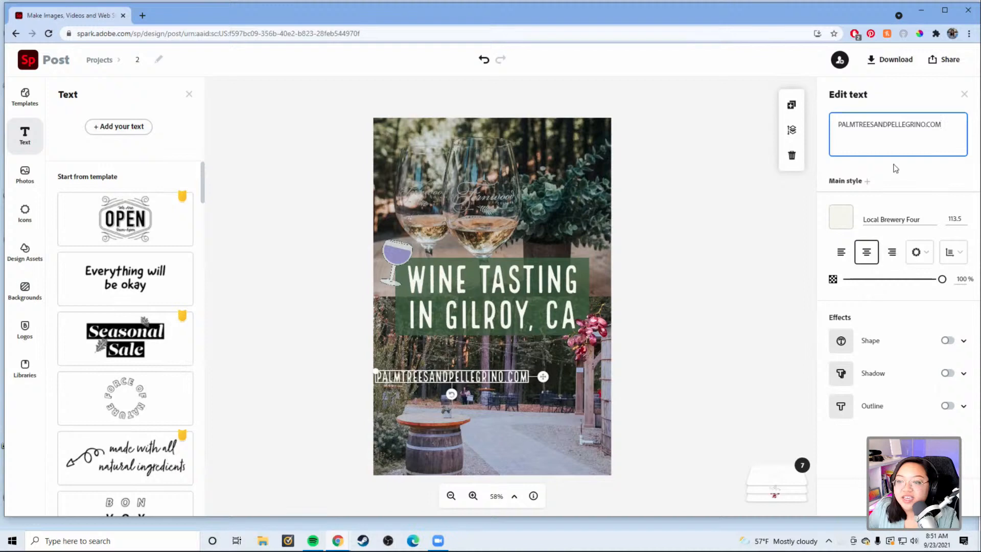
# - Move the web address to the pin's bottom edge, enlarge it to a text size of about 58 and centre it horizontally
pyautogui.moveTo(478, 377); pyautogui.dragTo(523, 435)
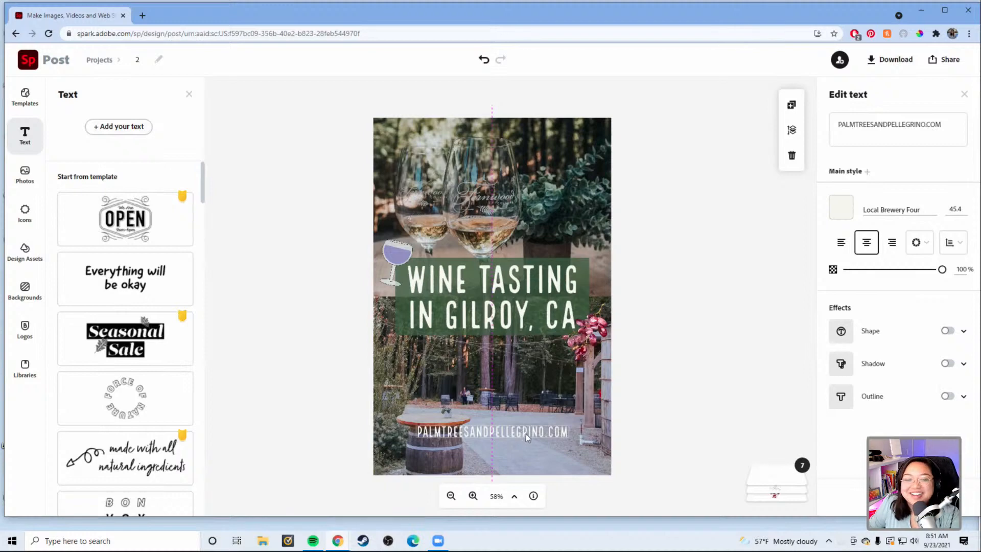
pyautogui.moveTo(526, 437); pyautogui.dragTo(559, 457)
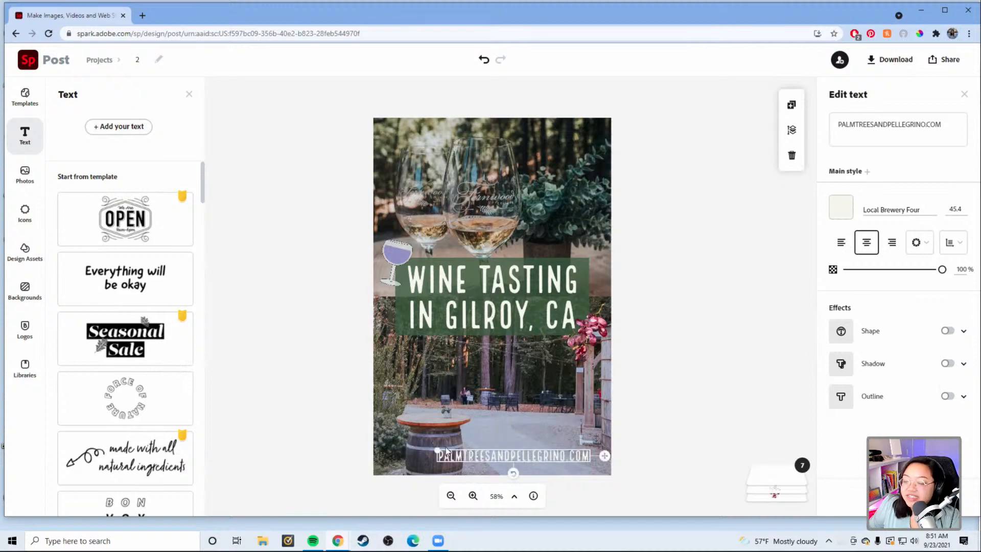
pyautogui.moveTo(438, 451)
pyautogui.mouseDown()
pyautogui.moveTo(387, 448)
pyautogui.moveTo(438, 458)
pyautogui.mouseUp()
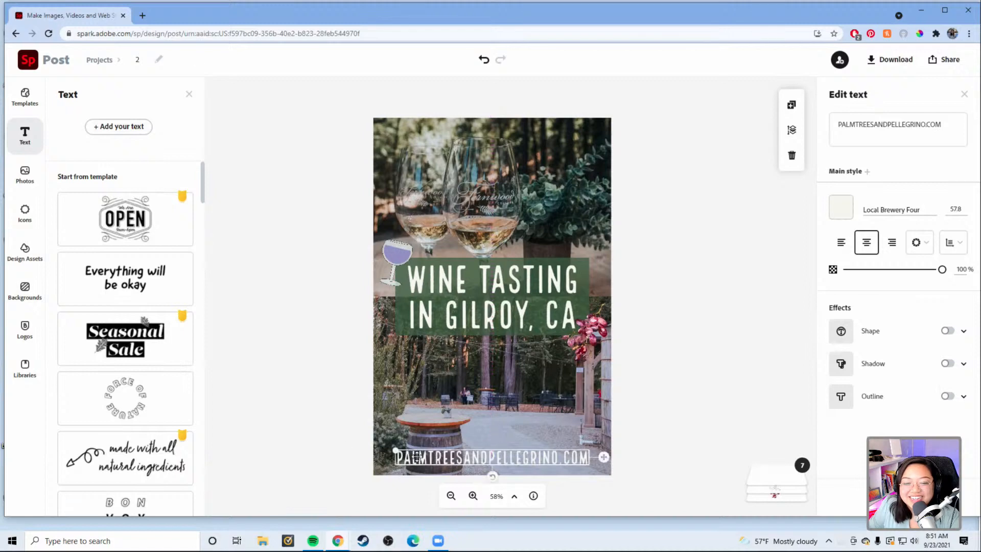
pyautogui.click(714, 403)
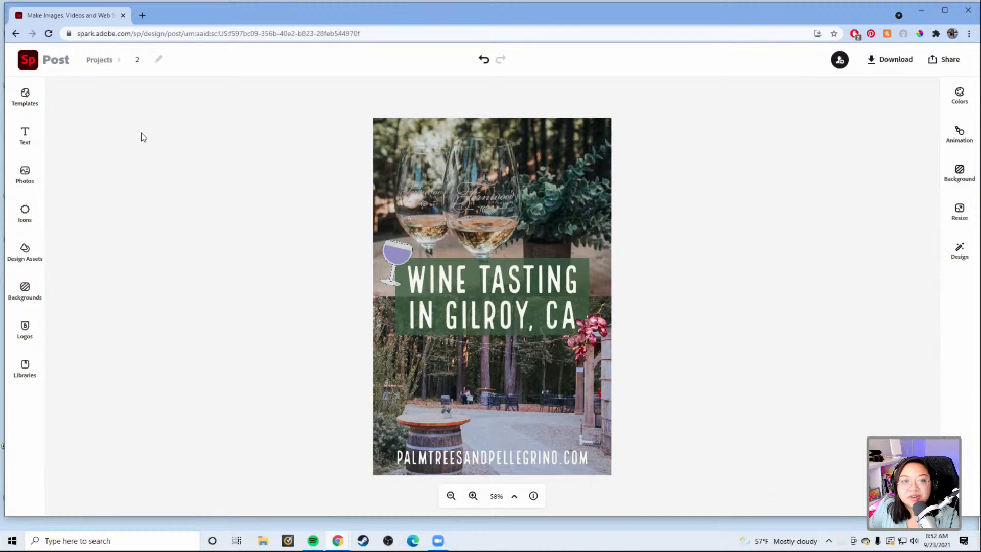
# - Open project 3 from the recent projects and divide its background into a grid of four equal cells
pyautogui.click(30, 61)
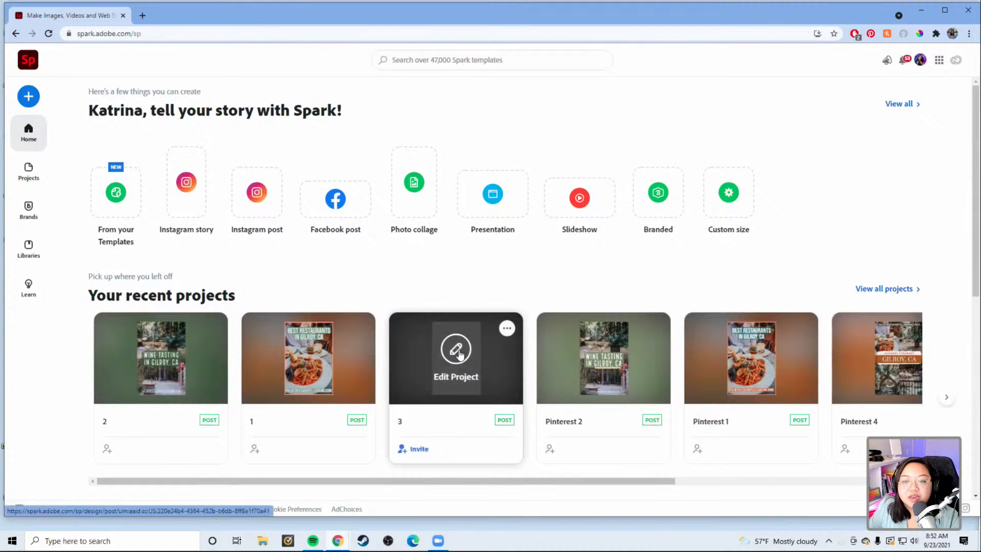
pyautogui.click(460, 353)
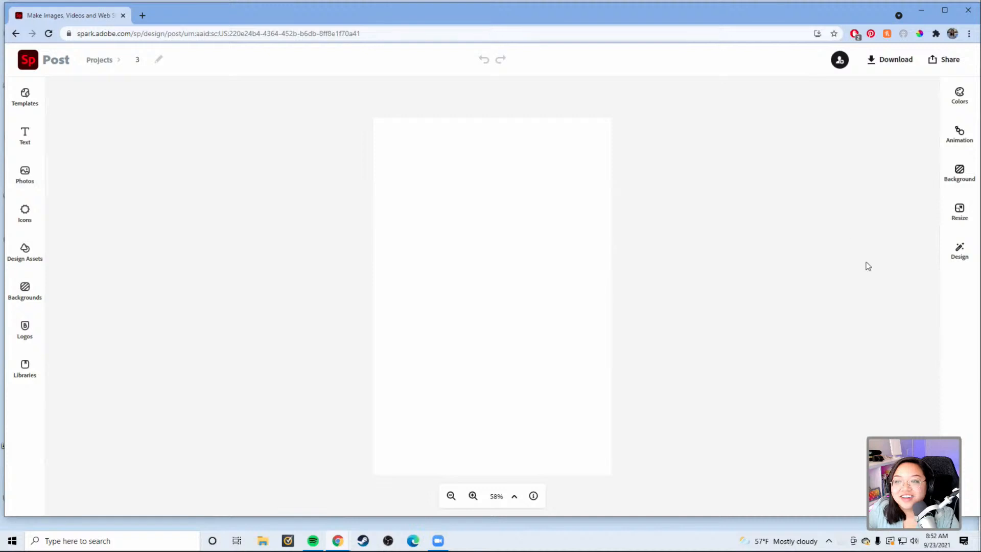
pyautogui.click(965, 179)
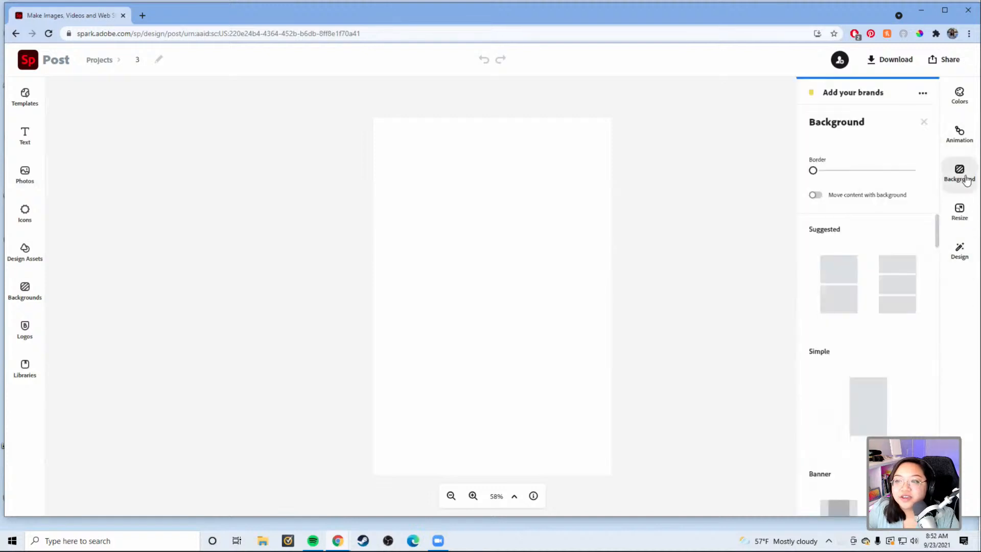
pyautogui.scroll(-10, 872, 273)
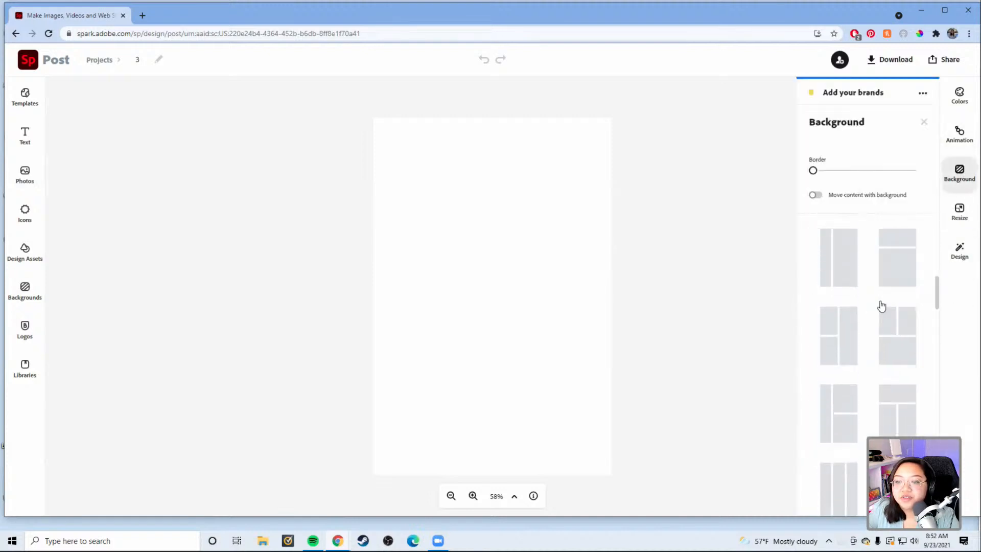
pyautogui.scroll(-5, 885, 331)
pyautogui.click(823, 307)
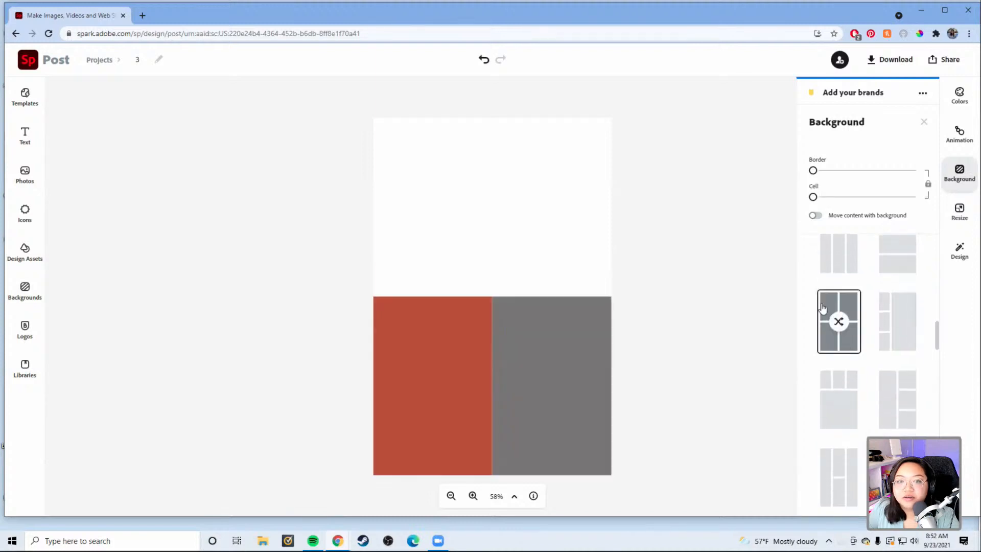
# - Add the arched tree, pumpkin buildings, pasta and wine glasses photos from the ADOBE LIVE Lightroom album, one per grid cell
pyautogui.click(31, 179)
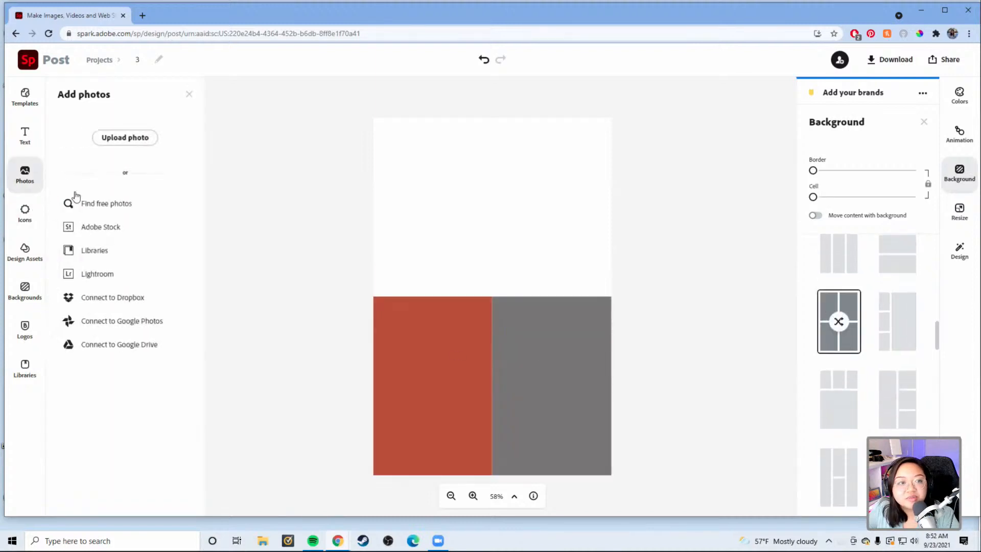
pyautogui.click(104, 276)
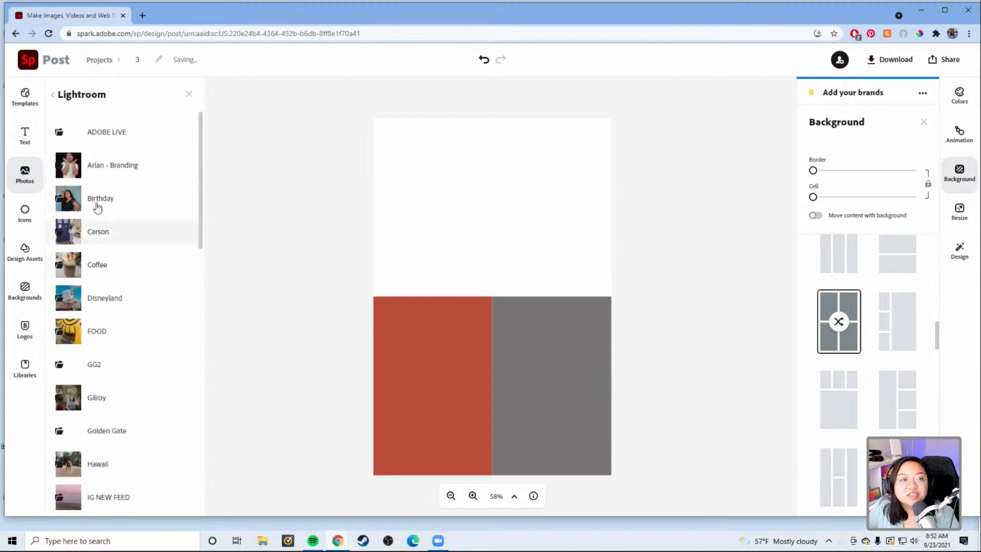
pyautogui.click(117, 135)
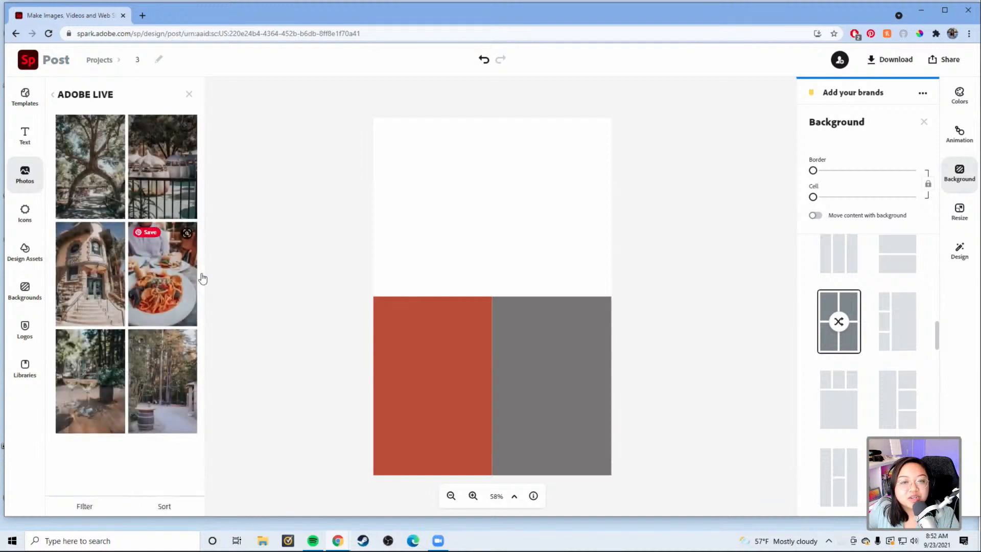
pyautogui.click(92, 177)
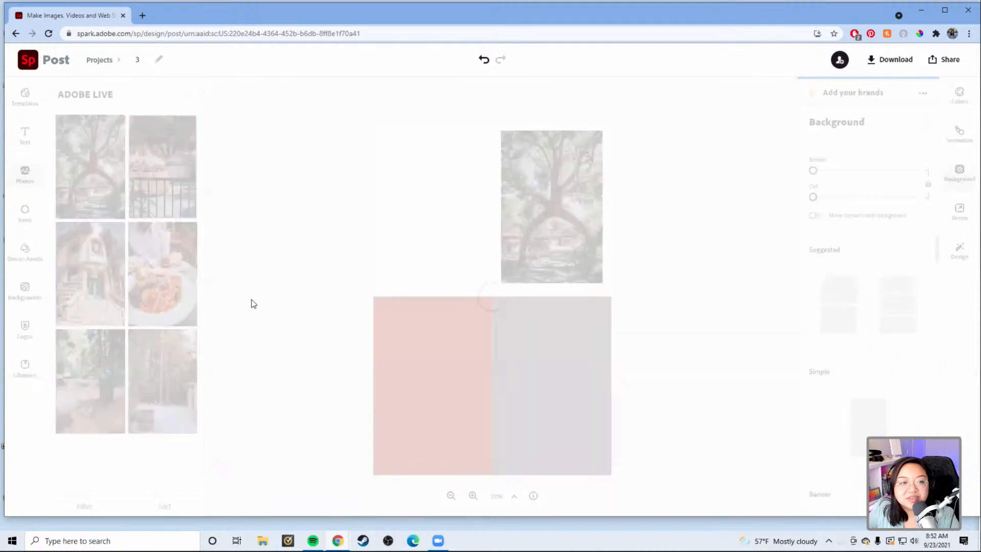
pyautogui.click(158, 287)
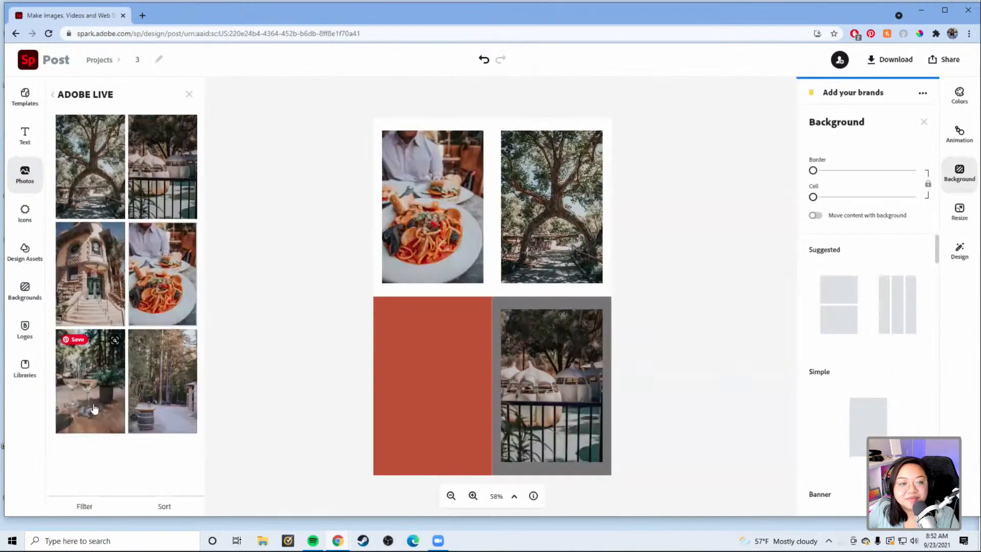
pyautogui.click(94, 409)
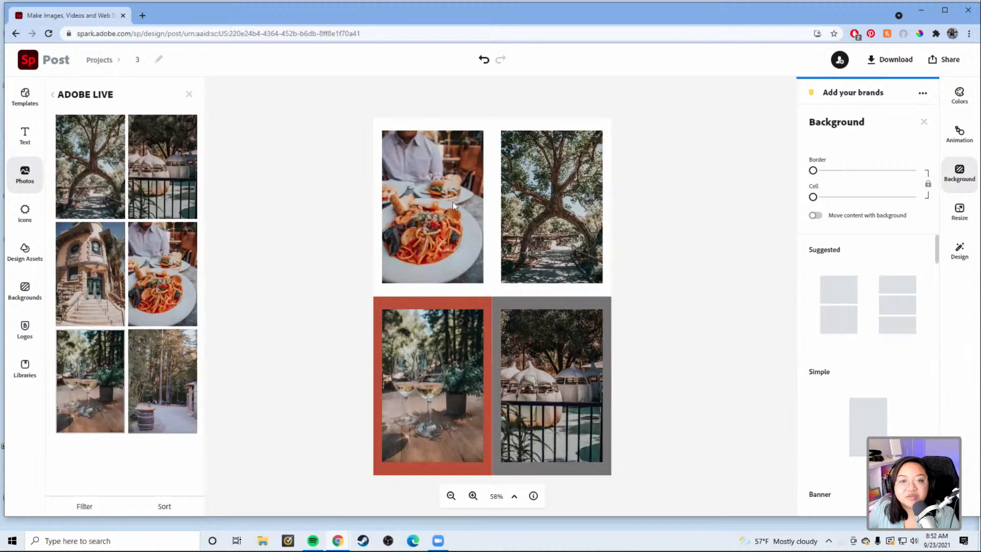
# - Add all four photos to the background so that each one fills its grid cell
pyautogui.click(453, 201)
pyautogui.click(834, 196)
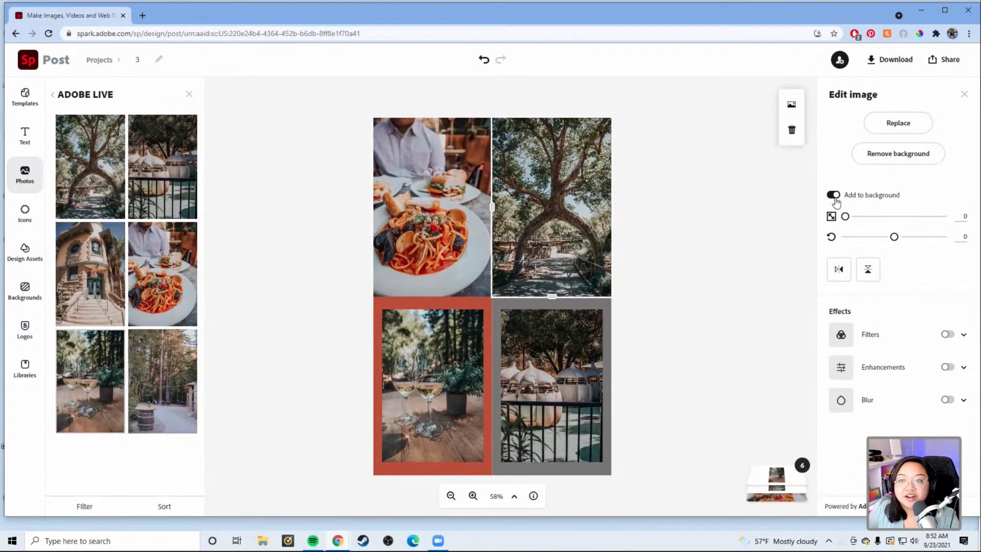
pyautogui.click(562, 373)
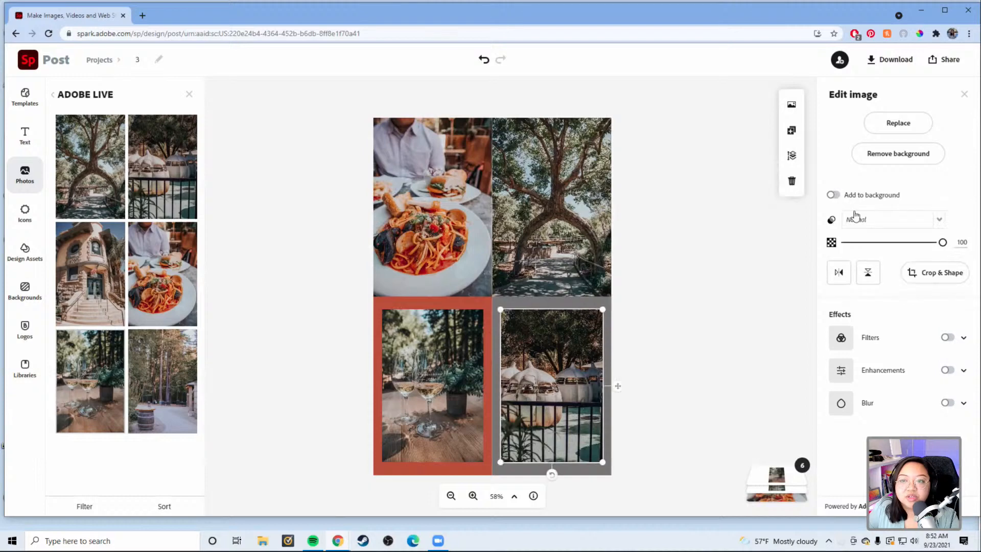
pyautogui.click(833, 196)
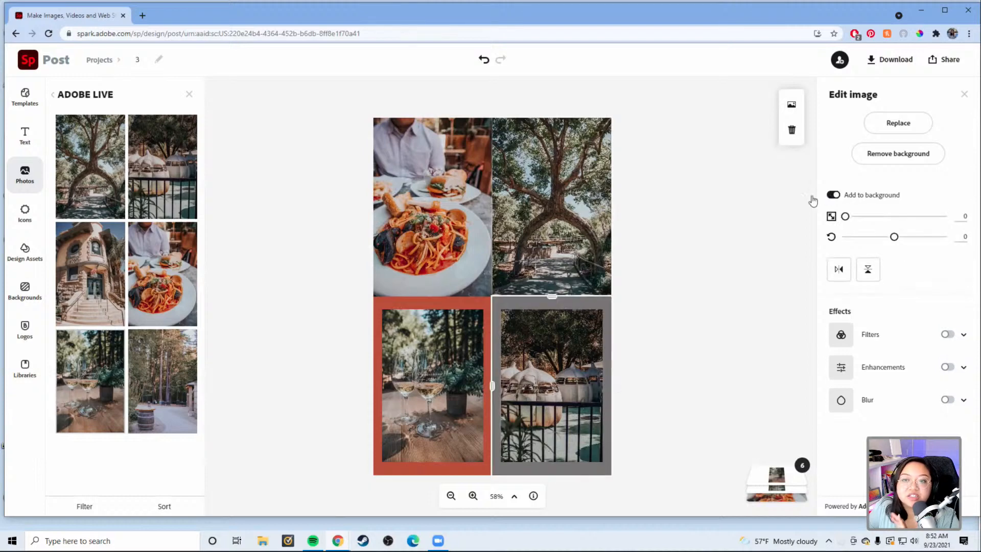
pyautogui.click(840, 195)
pyautogui.click(721, 230)
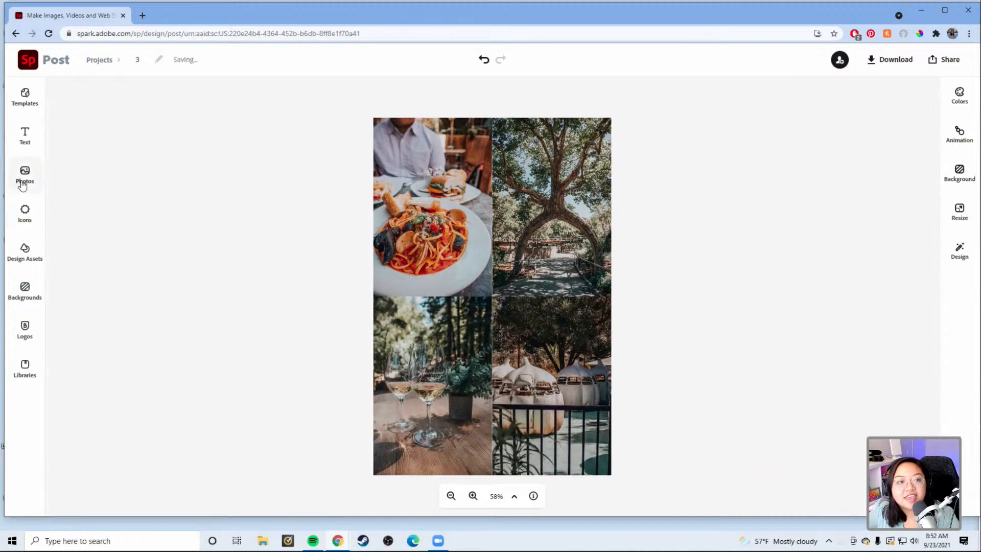
pyautogui.click(26, 252)
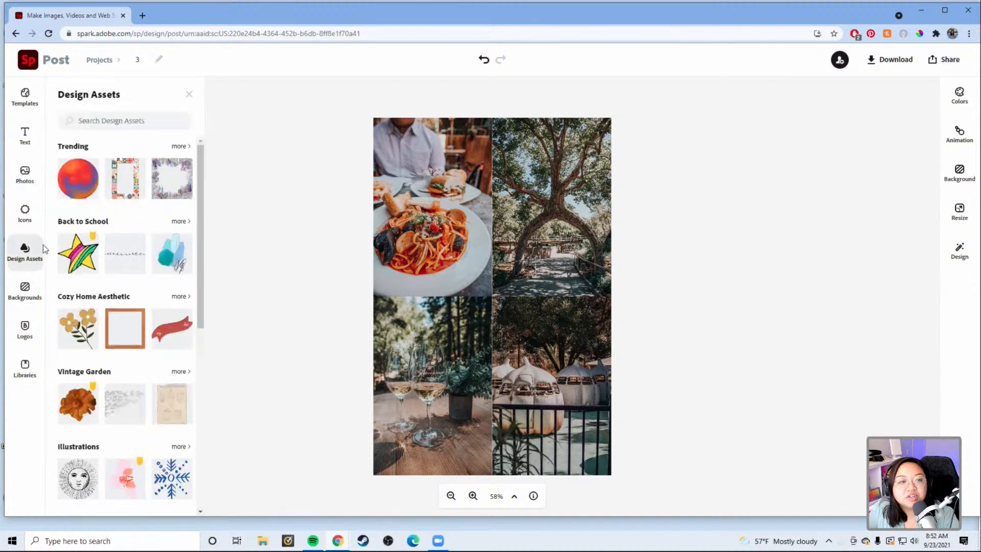
pyautogui.click(128, 119)
pyautogui.write('RECTA')
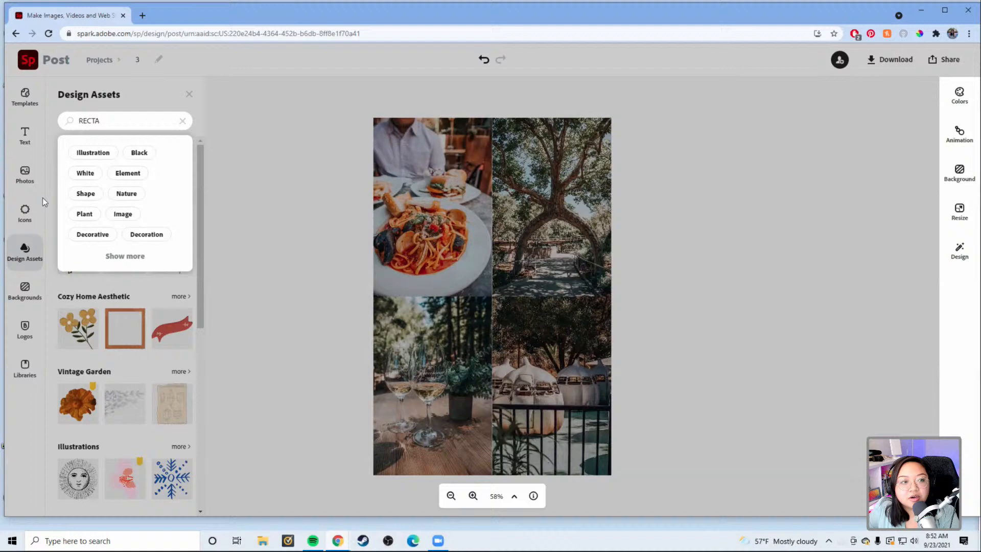
# - Add a solid wide rectangle from the "rectangle" icons and place it at the centre of the four-photo grid
pyautogui.click(32, 212)
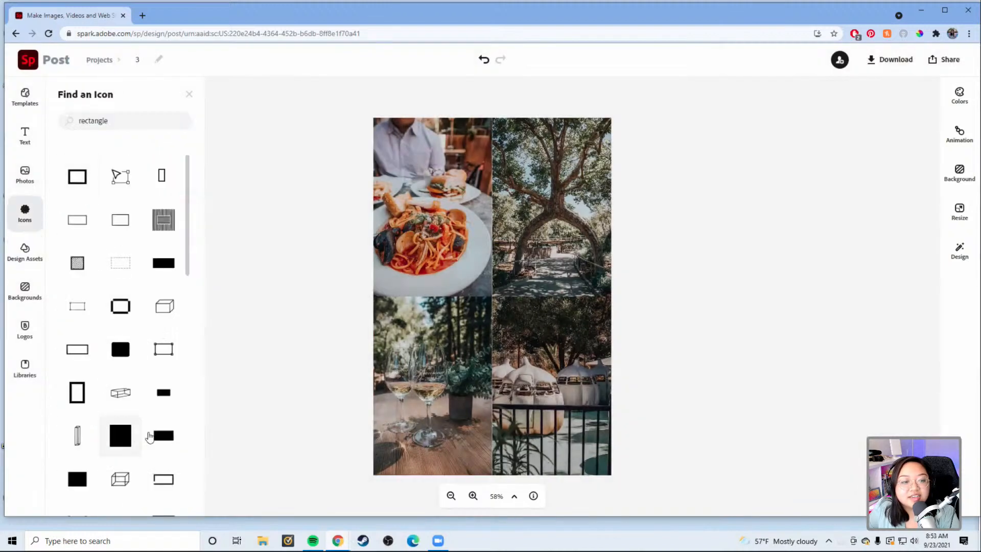
pyautogui.click(174, 436)
pyautogui.moveTo(467, 246); pyautogui.dragTo(470, 286)
pyautogui.click(544, 307)
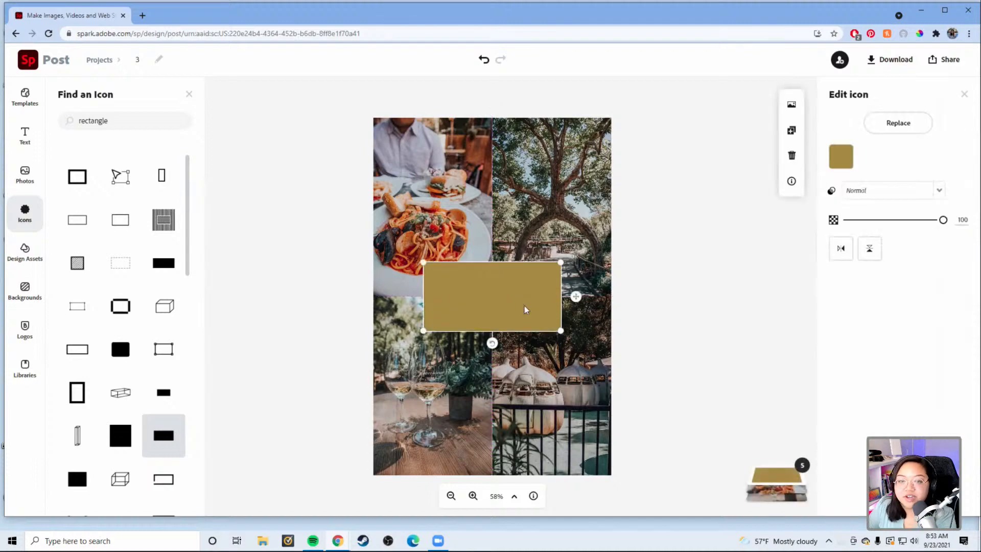
# - Delete the central rectangle and add a new text box to the pin
pyautogui.press('Delete')
pyautogui.click(27, 143)
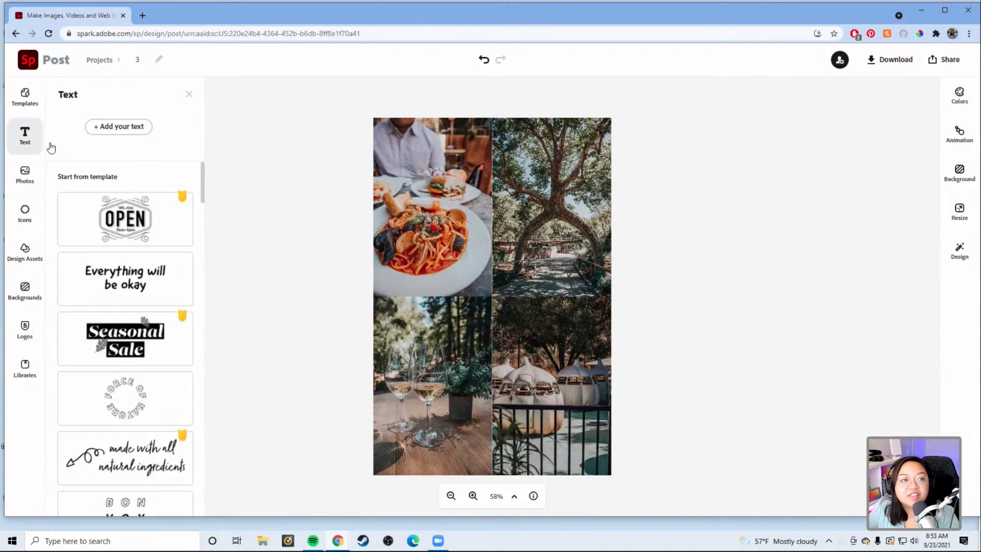
pyautogui.click(108, 128)
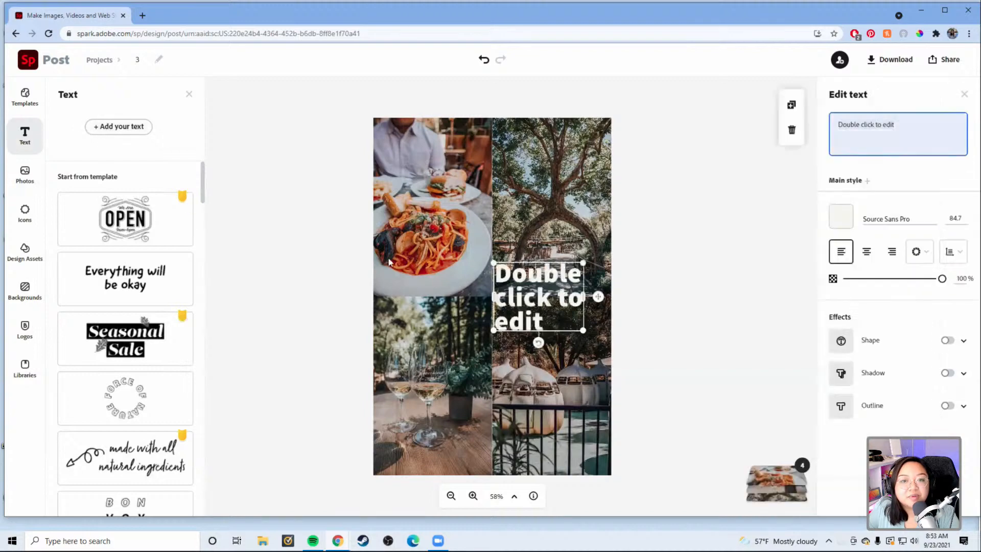
# - Replace the placeholder text with "GILROY, CA"
pyautogui.click(929, 124)
pyautogui.moveTo(930, 119); pyautogui.dragTo(819, 114)
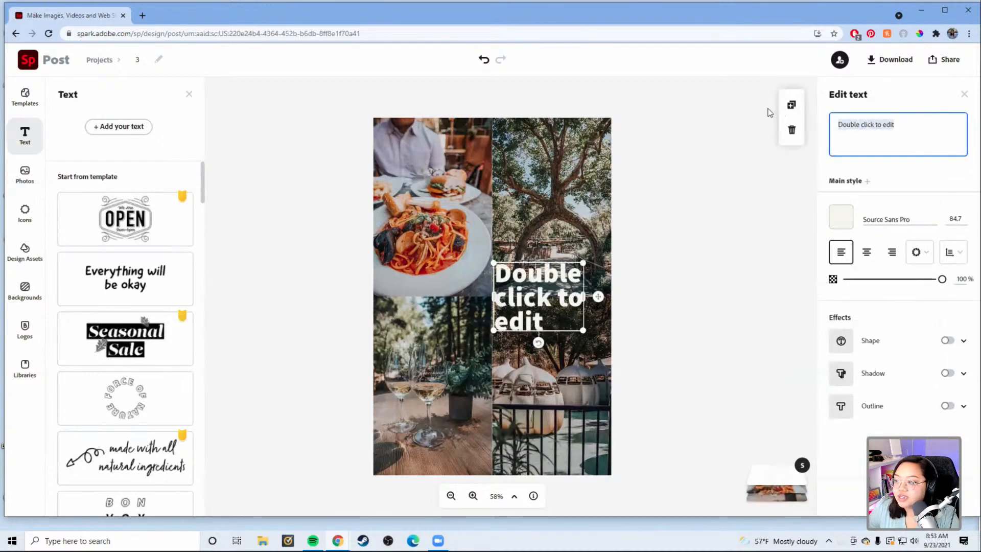
pyautogui.click(748, 102)
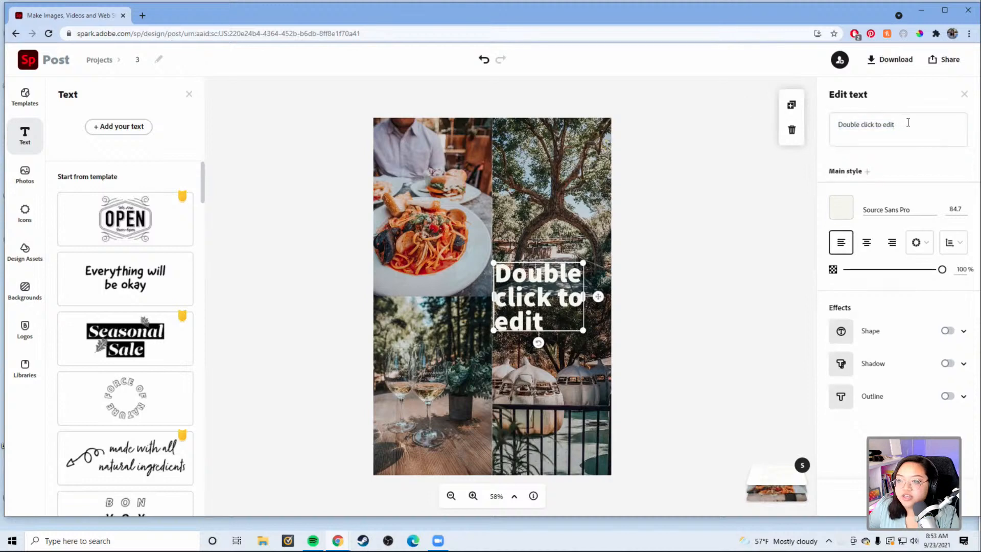
pyautogui.moveTo(908, 122); pyautogui.dragTo(815, 108)
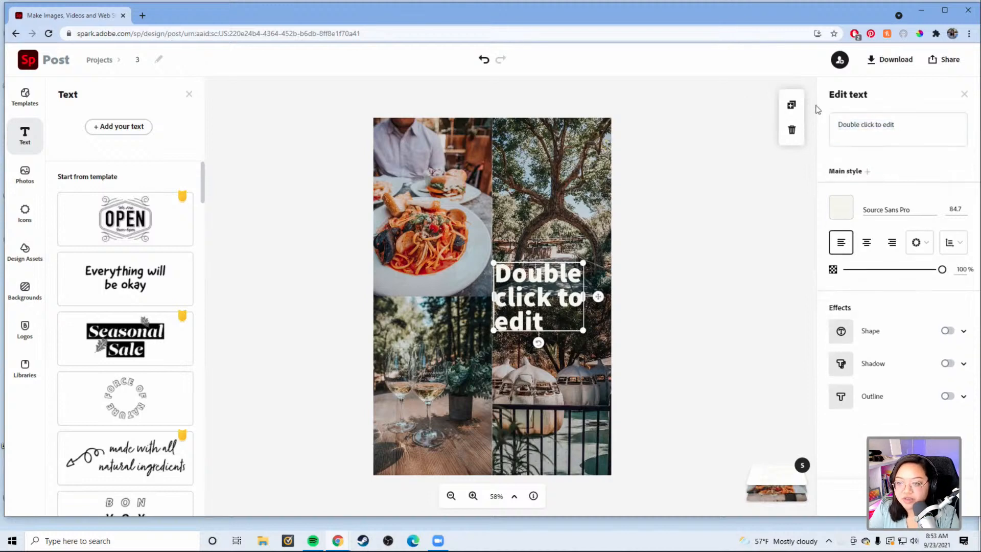
pyautogui.click(947, 142)
pyautogui.moveTo(942, 124); pyautogui.dragTo(850, 124)
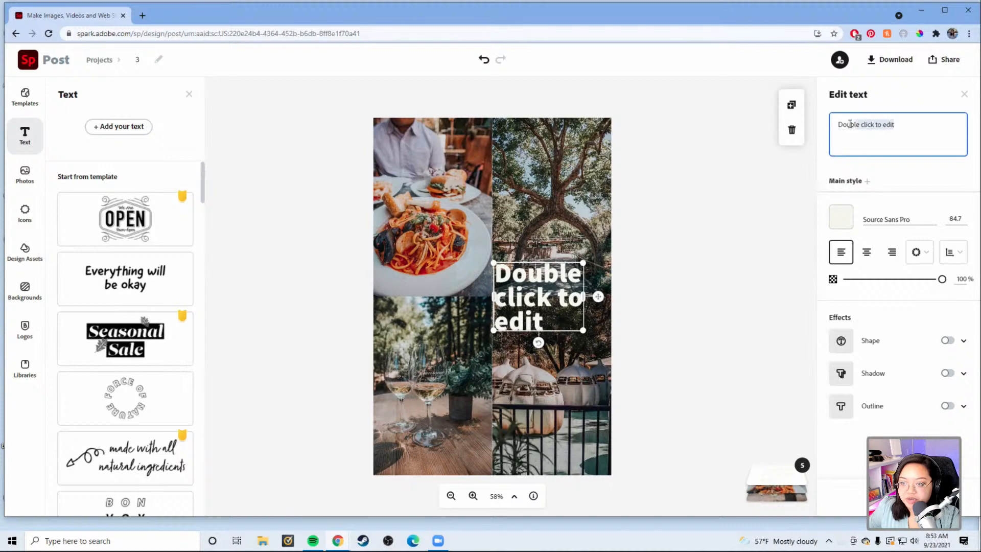
pyautogui.write('G')
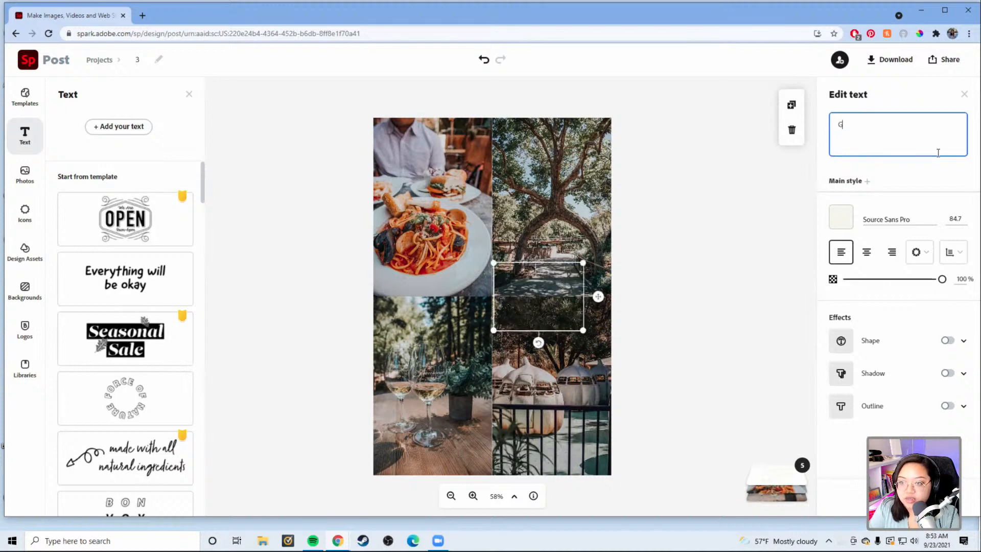
pyautogui.write('ILROY, CA')
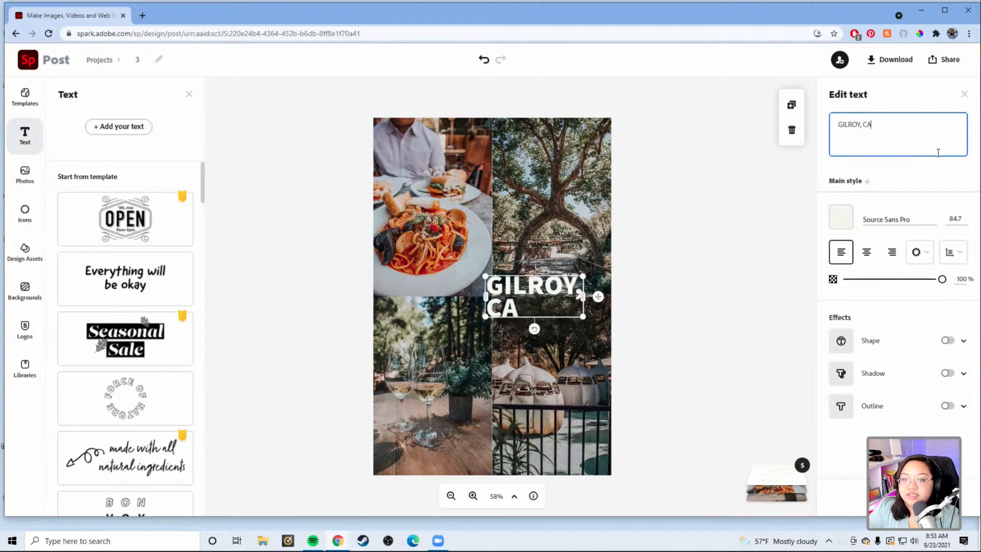
# - Set the "GILROY, CA" text in Lora Regular on a single line, enlarged to about 115 across the pin's centre
pyautogui.moveTo(486, 296); pyautogui.dragTo(425, 287)
pyautogui.click(901, 211)
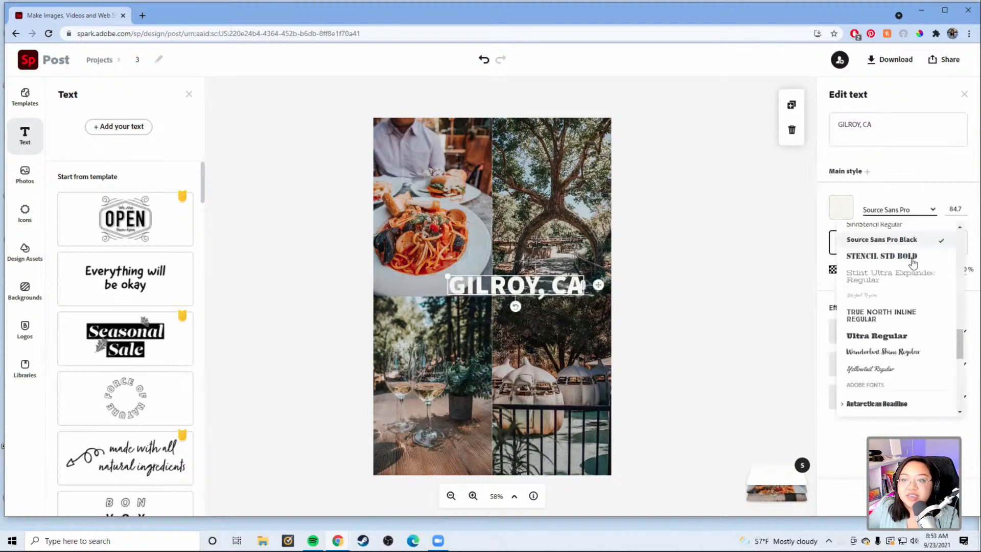
pyautogui.scroll(8, 909, 322)
pyautogui.scroll(5, 909, 323)
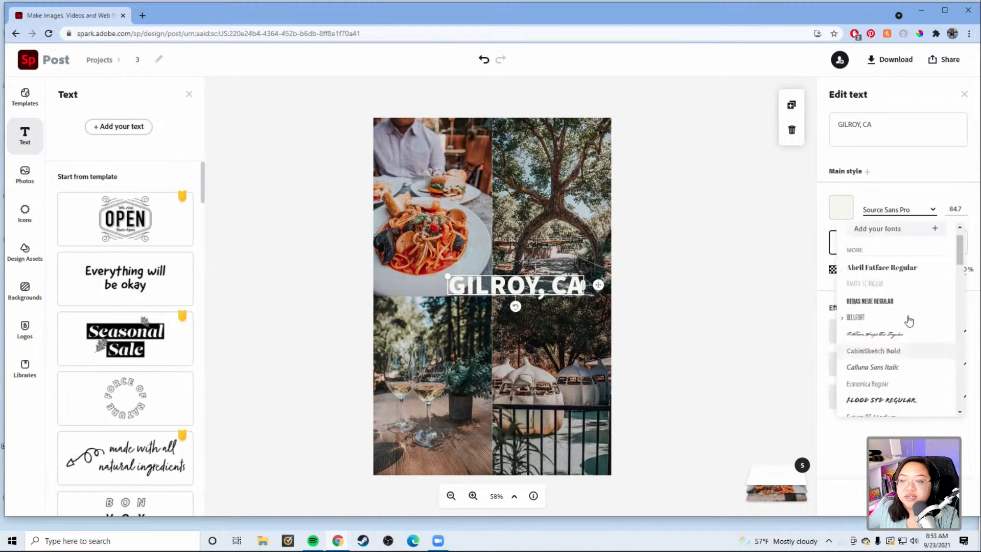
pyautogui.scroll(-8, 908, 322)
pyautogui.scroll(-2, 909, 321)
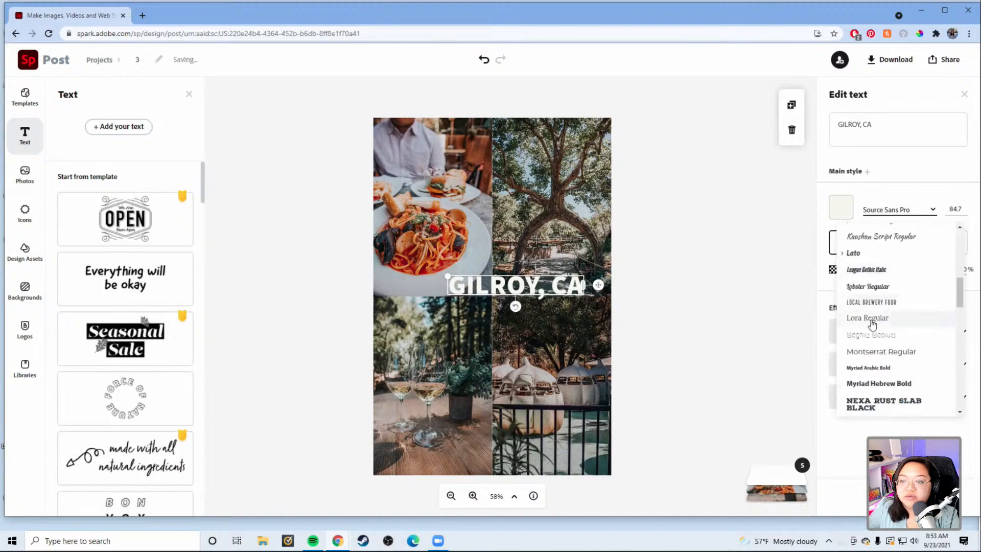
pyautogui.click(892, 320)
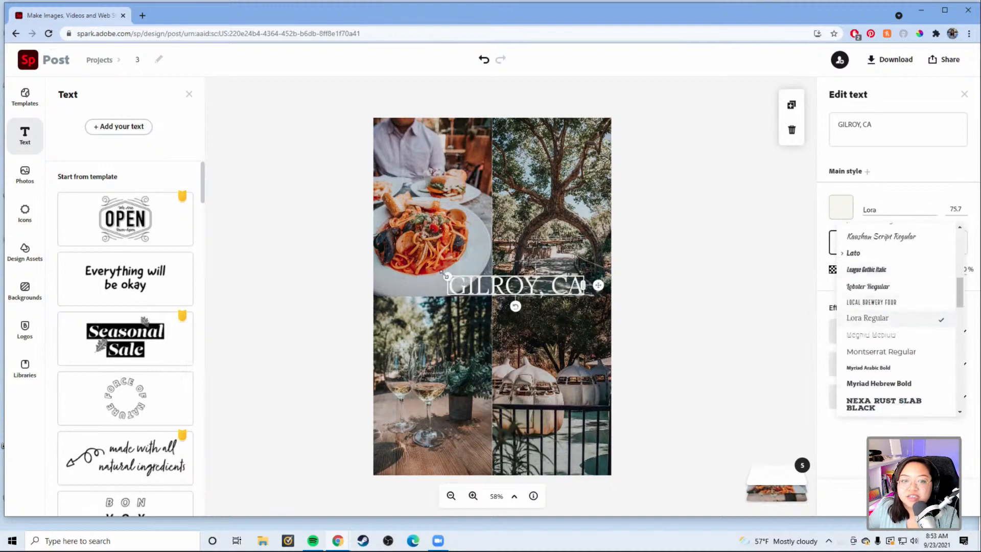
pyautogui.moveTo(446, 276); pyautogui.dragTo(458, 300)
# - Add a full-width band shape behind the "GILROY, CA" text and set the shape's size to 13
pyautogui.click(894, 335)
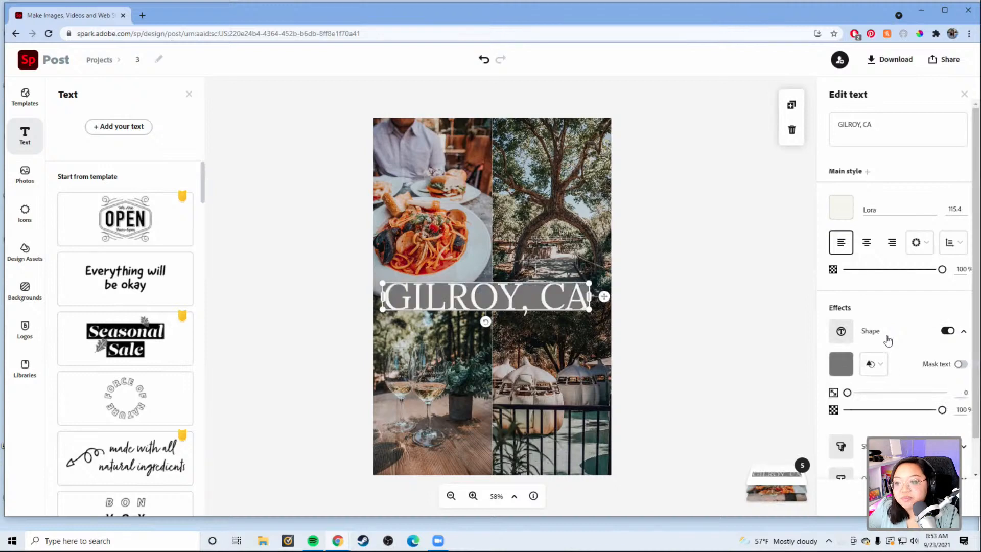
pyautogui.click(840, 363)
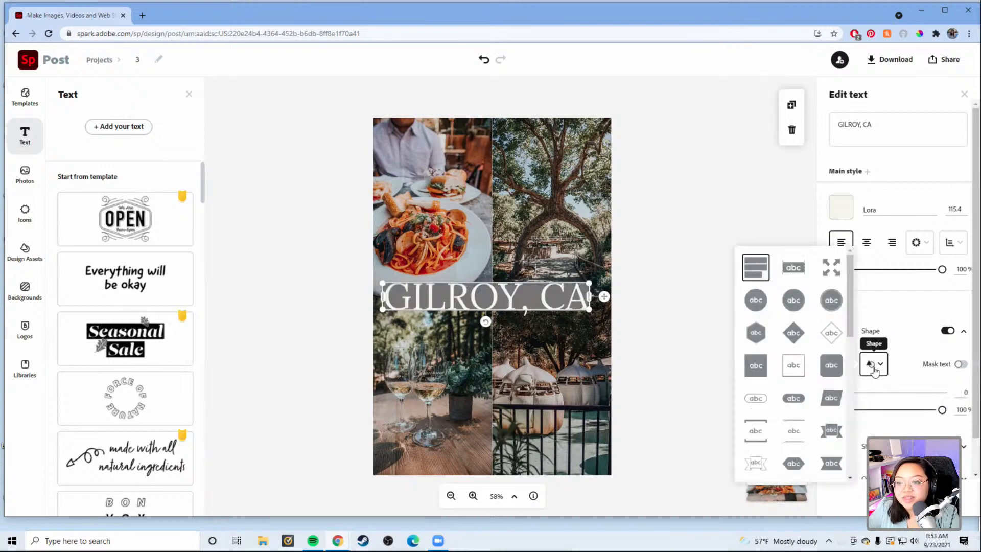
pyautogui.click(798, 276)
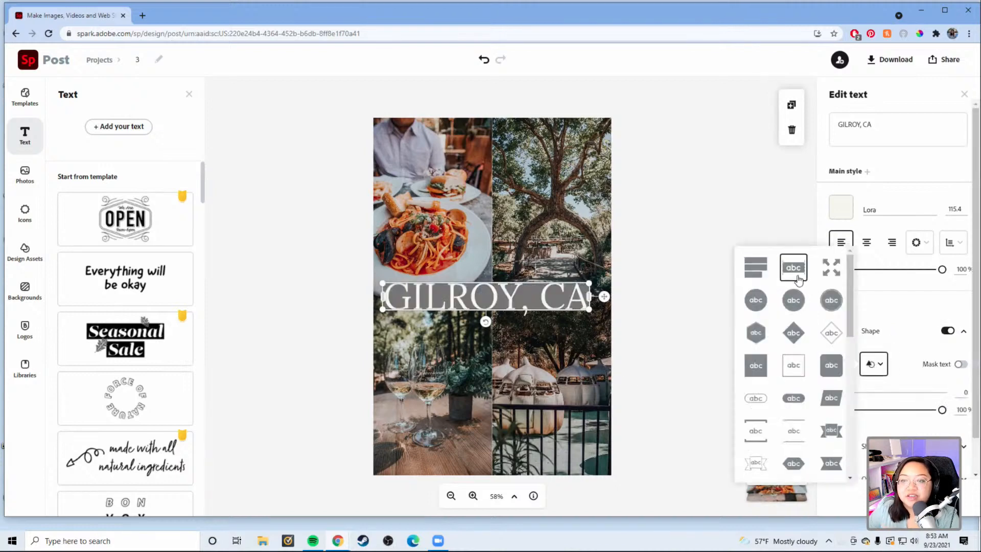
pyautogui.click(903, 308)
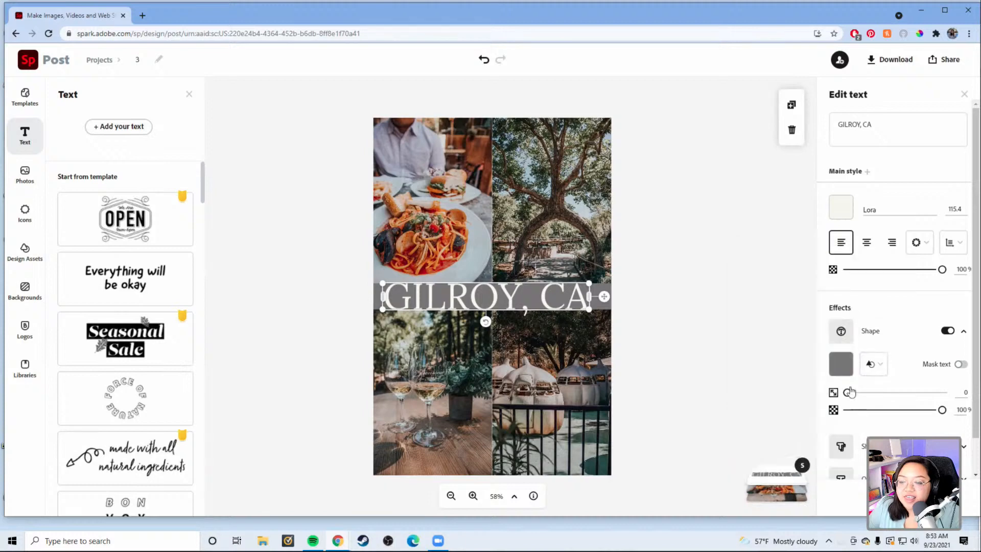
pyautogui.moveTo(850, 392); pyautogui.dragTo(859, 393)
# - Colour the band behind the text a burnt orange, #AE5128
pyautogui.click(841, 364)
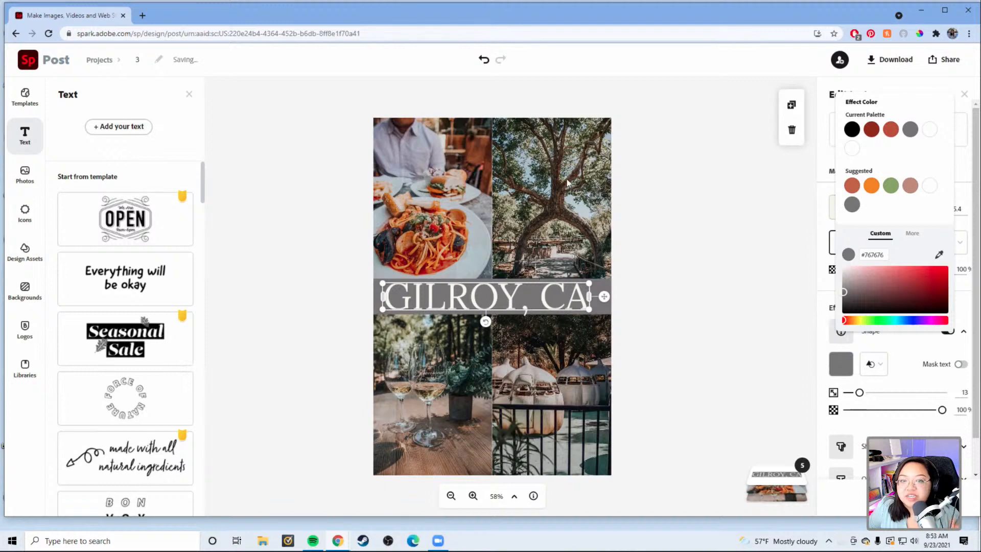
pyautogui.moveTo(899, 279); pyautogui.dragTo(908, 260)
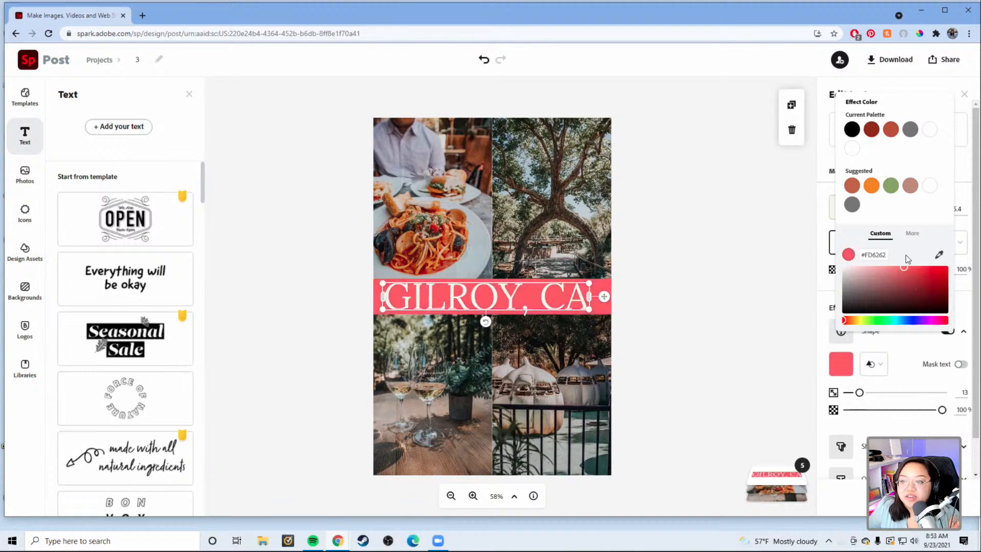
pyautogui.moveTo(846, 320); pyautogui.dragTo(848, 320)
pyautogui.moveTo(906, 285); pyautogui.dragTo(913, 282)
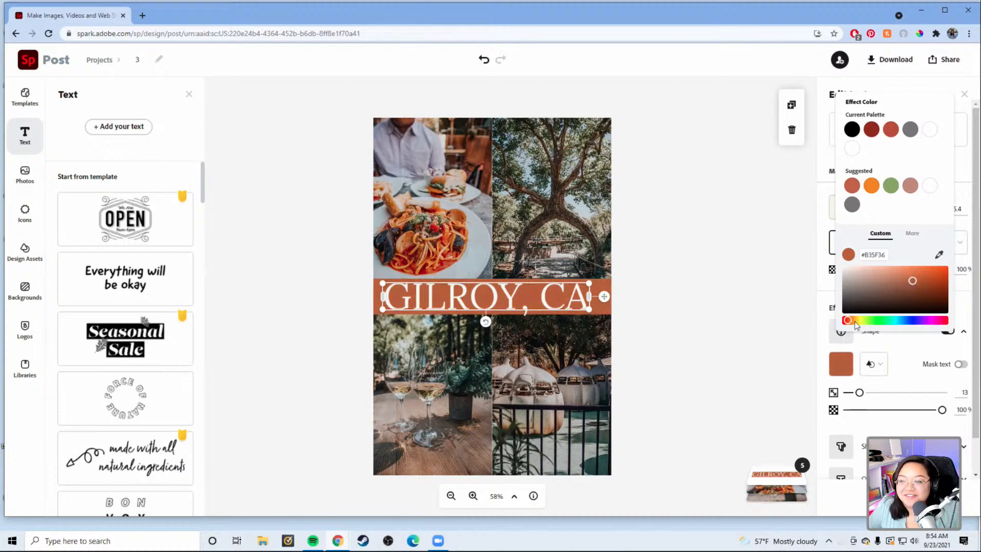
pyautogui.moveTo(852, 325); pyautogui.dragTo(849, 324)
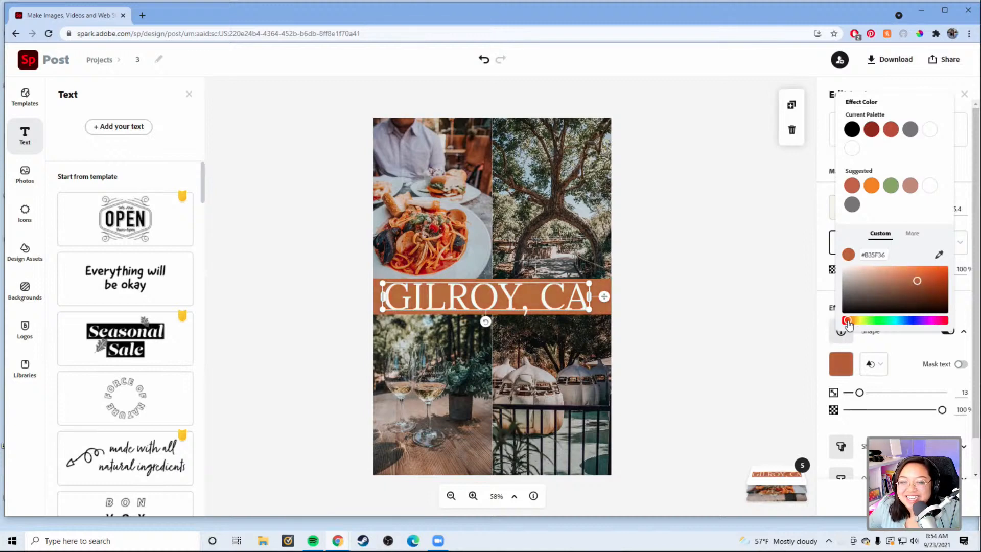
pyautogui.moveTo(924, 277); pyautogui.dragTo(925, 286)
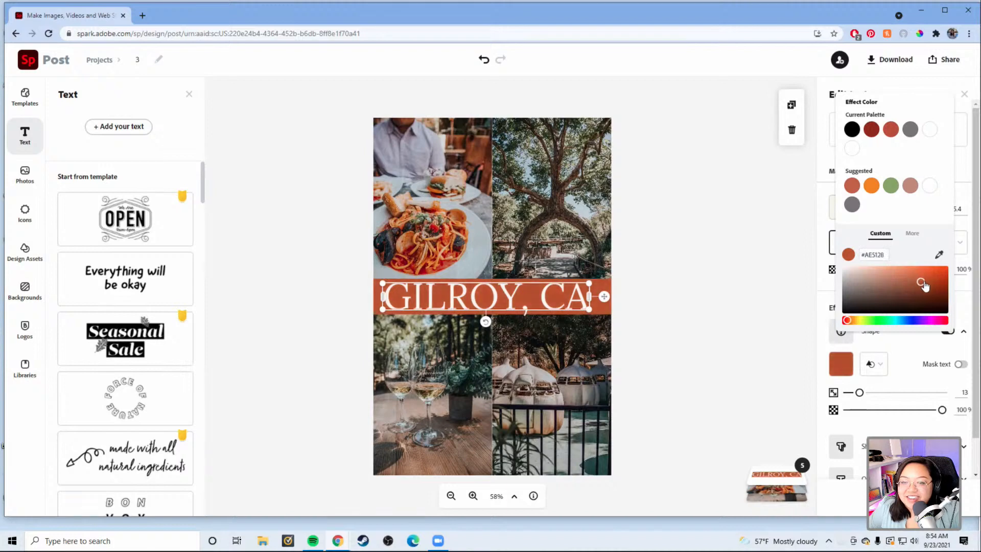
pyautogui.click(766, 301)
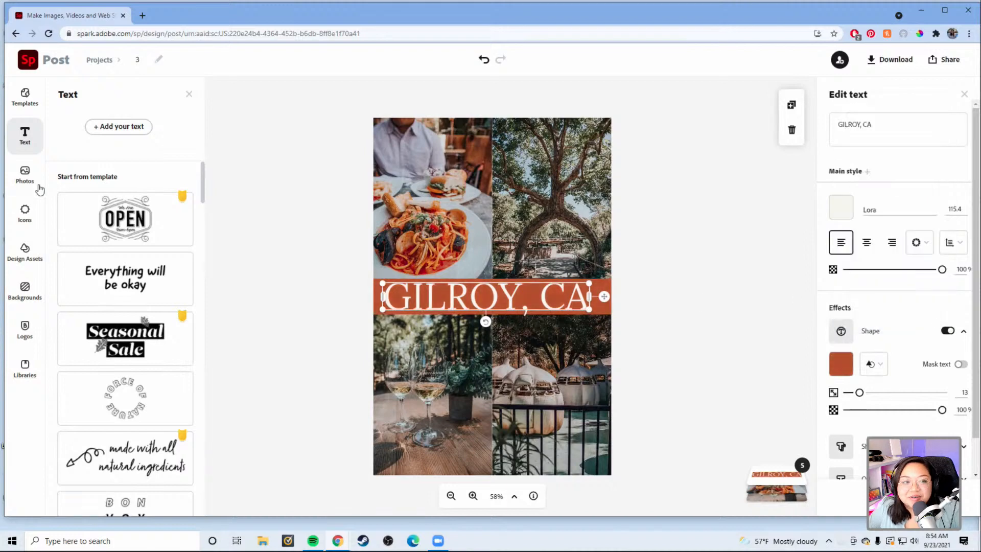
# - Search the design assets for "PAPER" and show all results in the Elements category
pyautogui.click(25, 252)
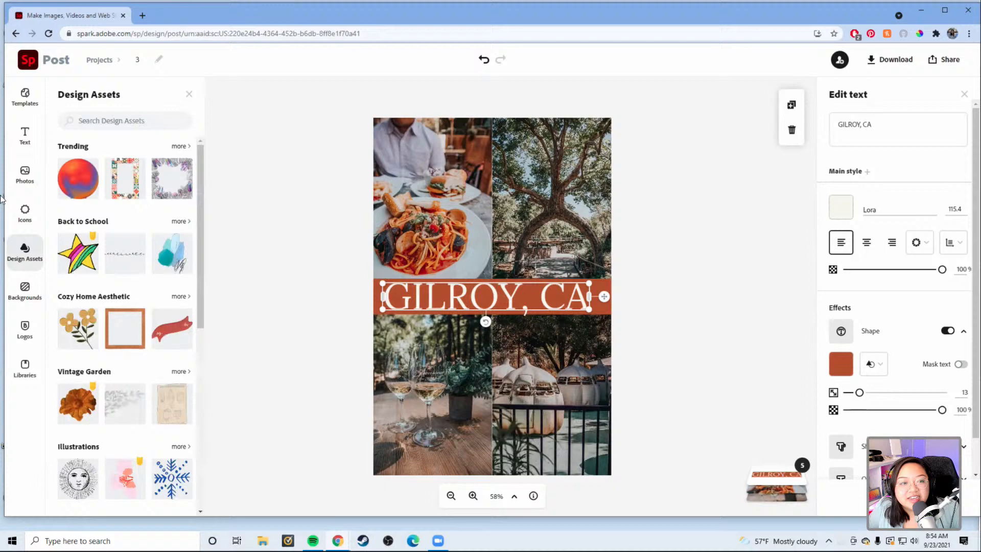
pyautogui.click(102, 122)
pyautogui.write('P')
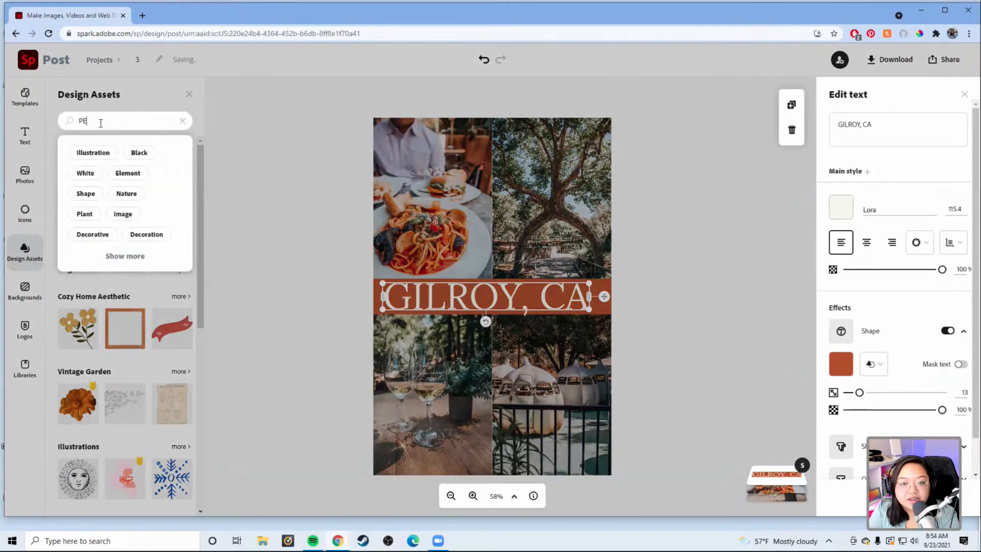
pyautogui.press('BackSpace')
pyautogui.write('PAPE')
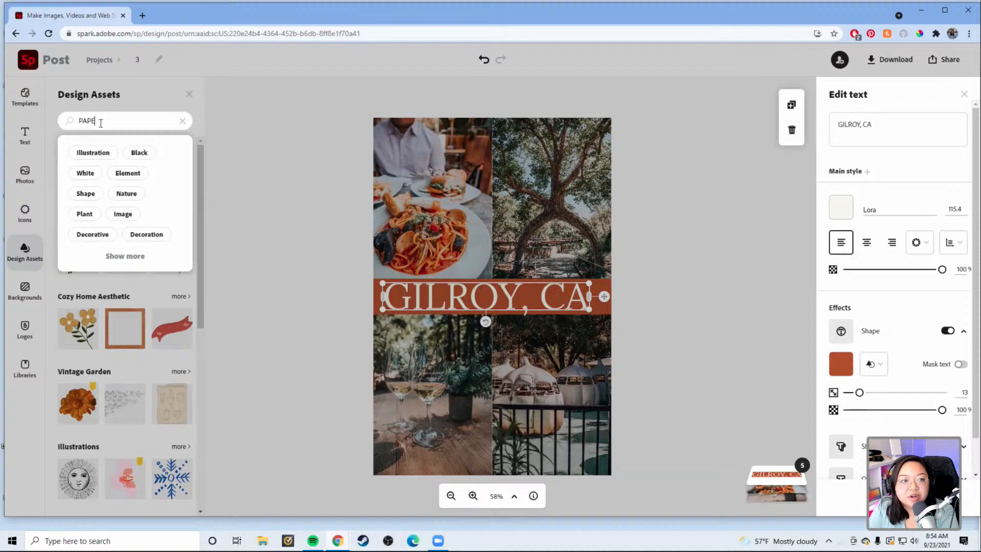
pyautogui.write('R')
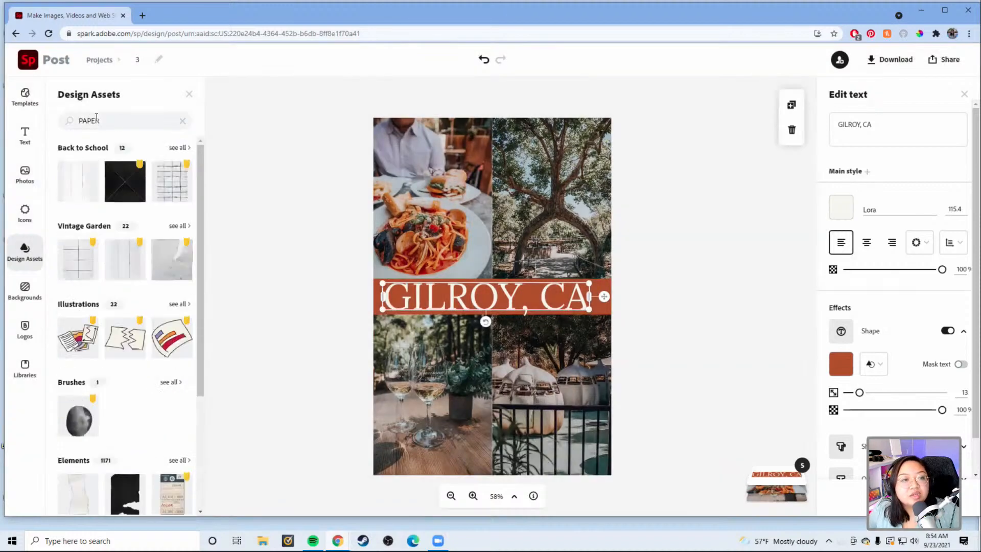
pyautogui.scroll(-3, 131, 315)
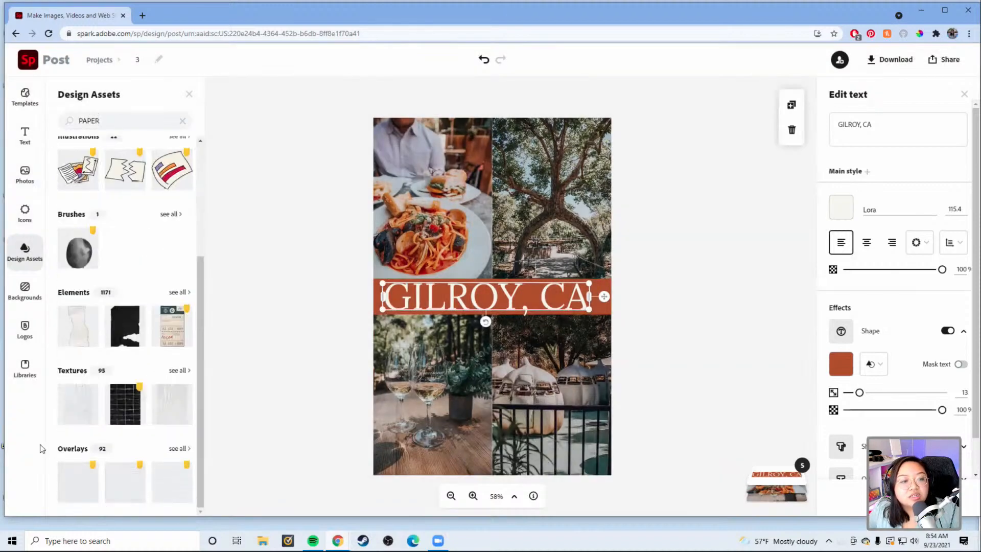
pyautogui.click(179, 292)
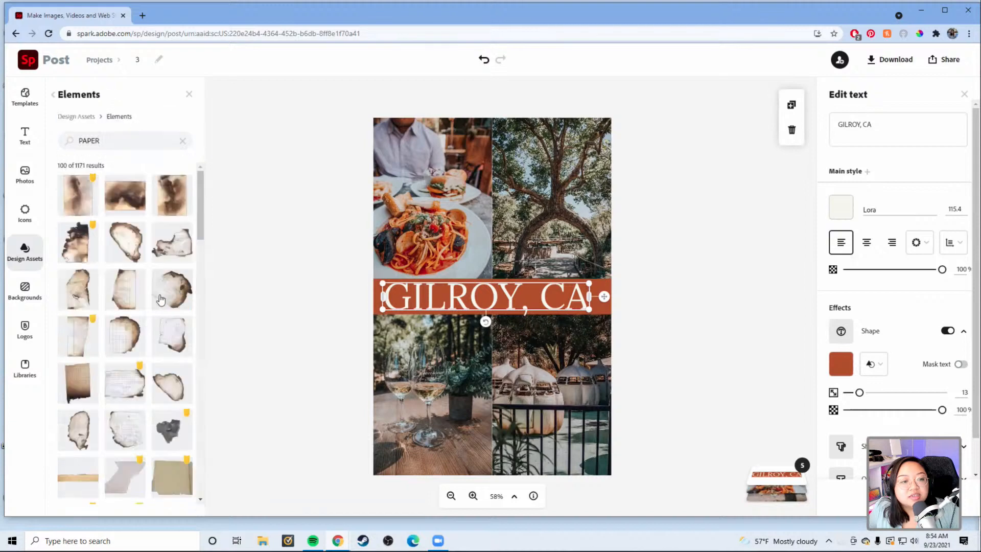
# - Look through the "PAPER" elements for a torn-paper piece that suits the title band
pyautogui.scroll(-5, 152, 302)
pyautogui.scroll(-5, 123, 366)
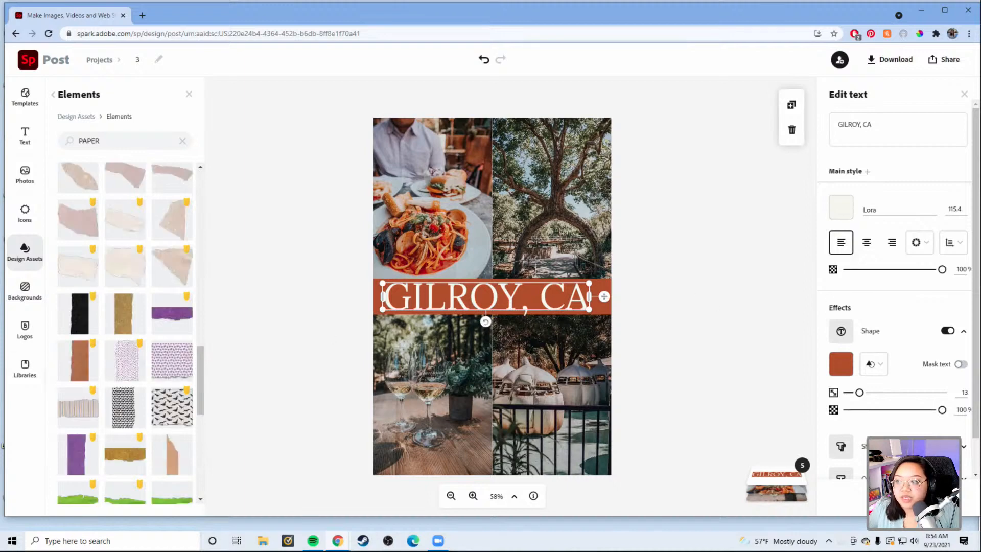
pyautogui.scroll(-8, 174, 332)
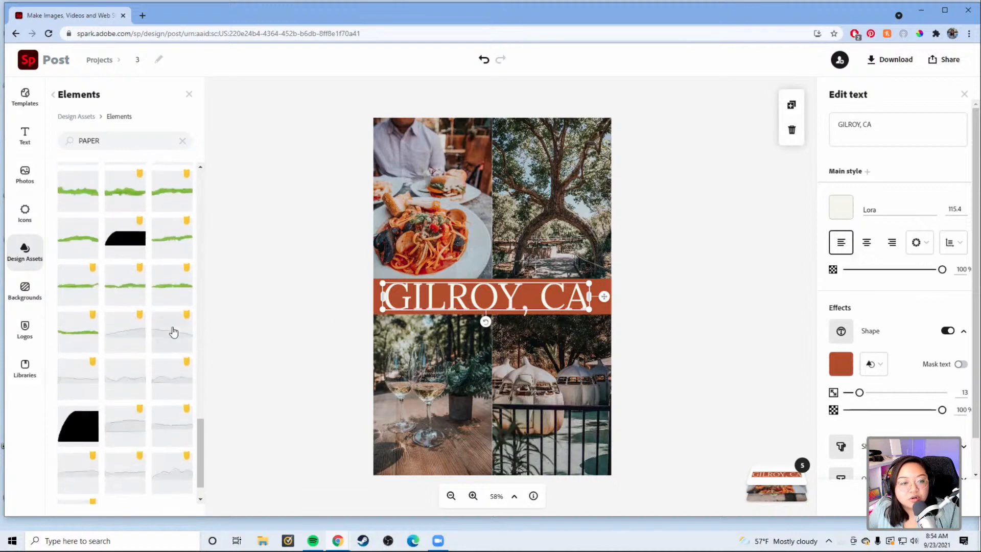
pyautogui.scroll(10, 174, 332)
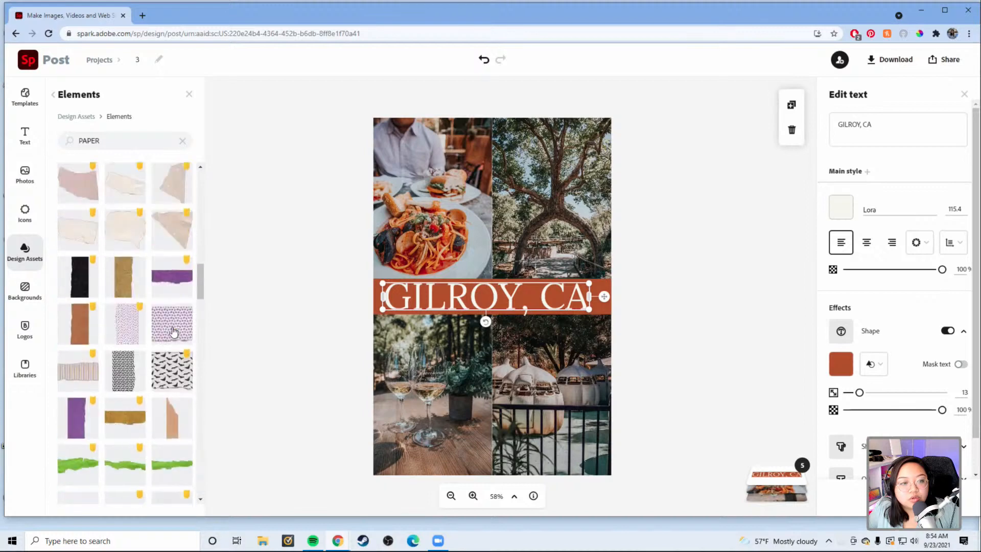
pyautogui.scroll(-10, 172, 327)
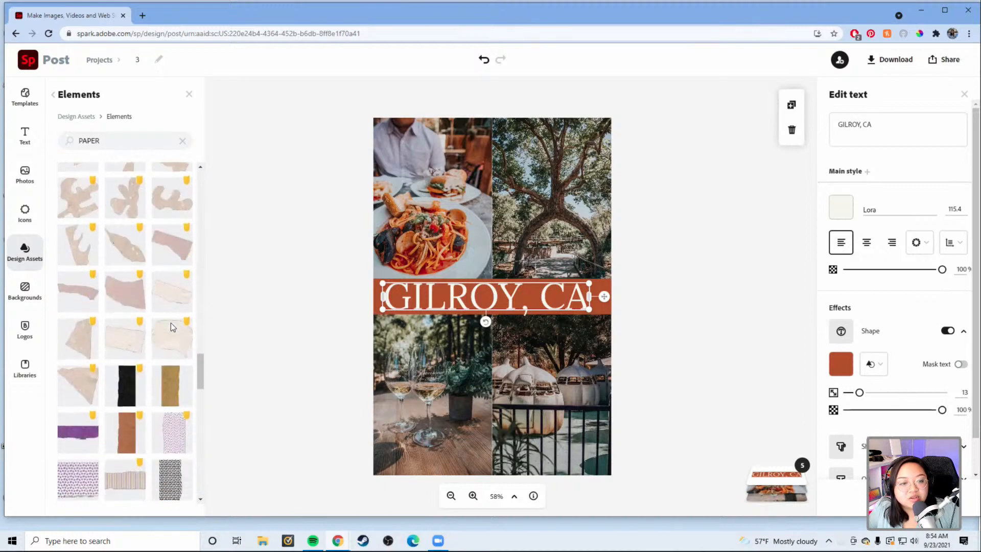
pyautogui.scroll(-10, 170, 323)
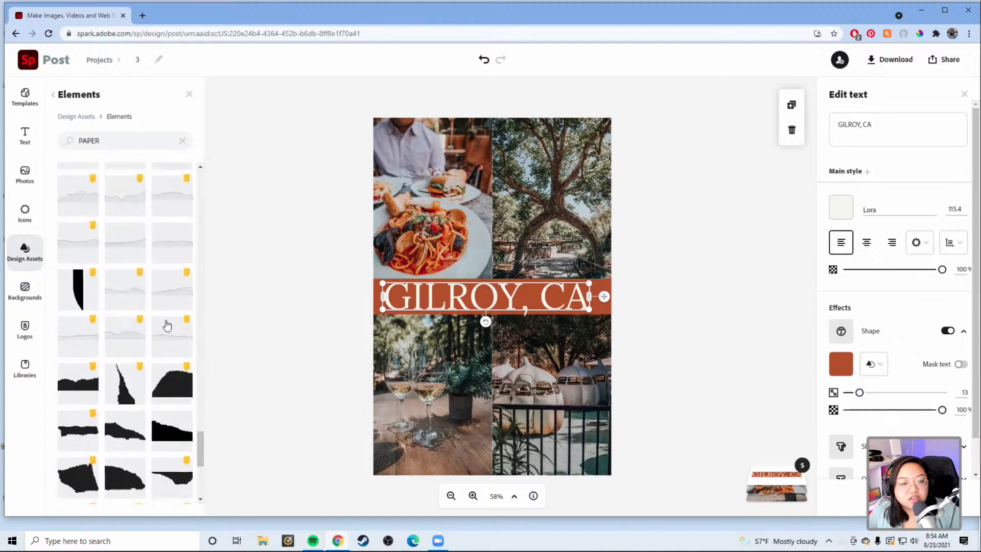
pyautogui.scroll(-5, 167, 325)
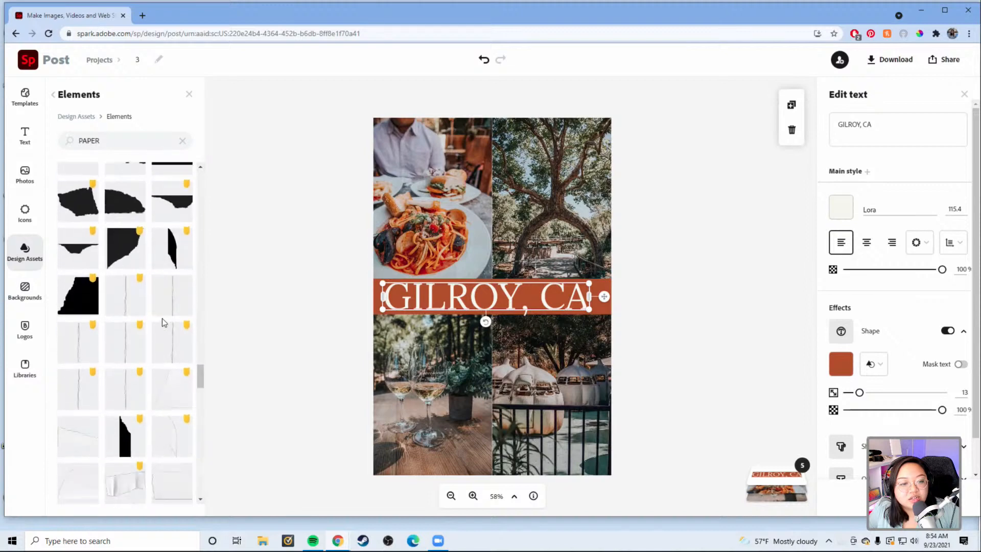
pyautogui.scroll(-5, 162, 321)
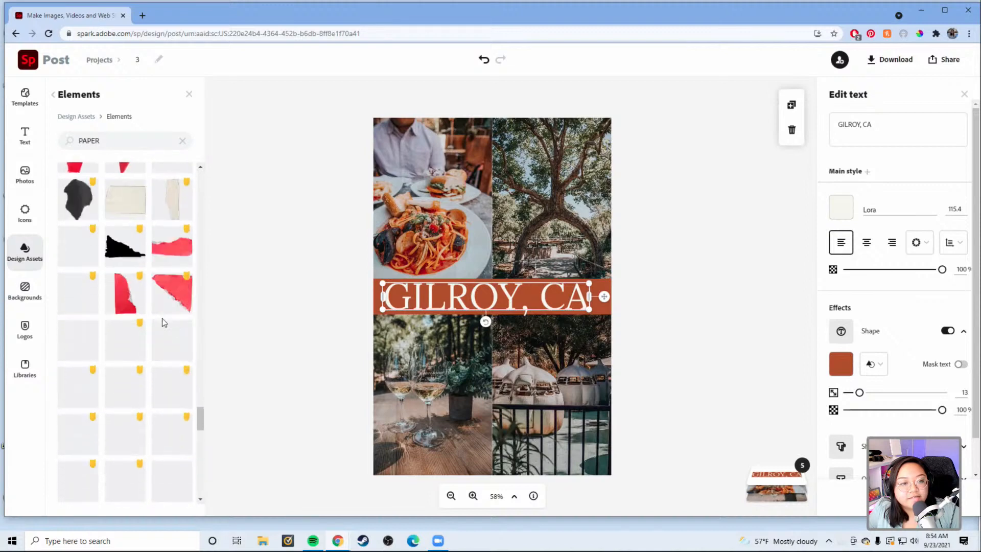
pyautogui.scroll(-3, 162, 321)
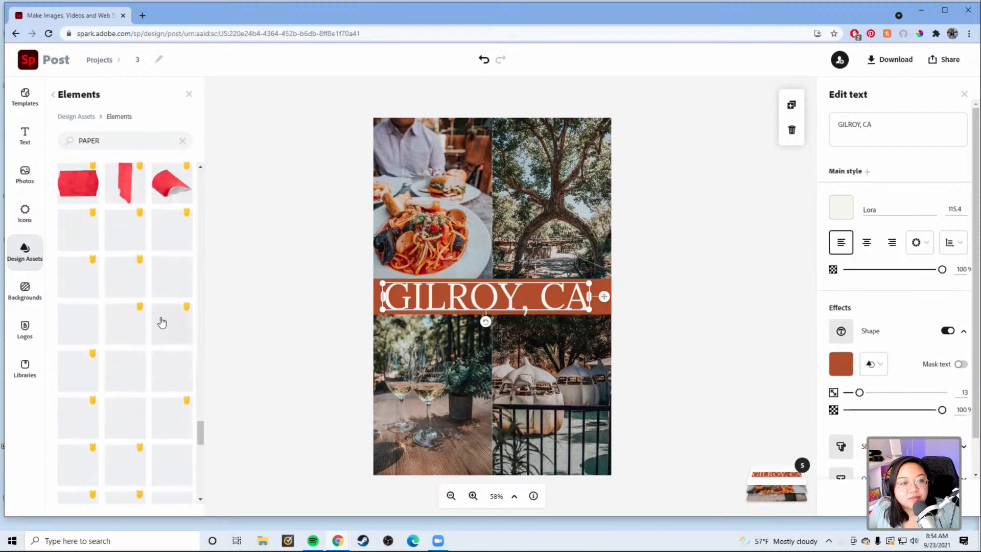
pyautogui.scroll(5, 161, 321)
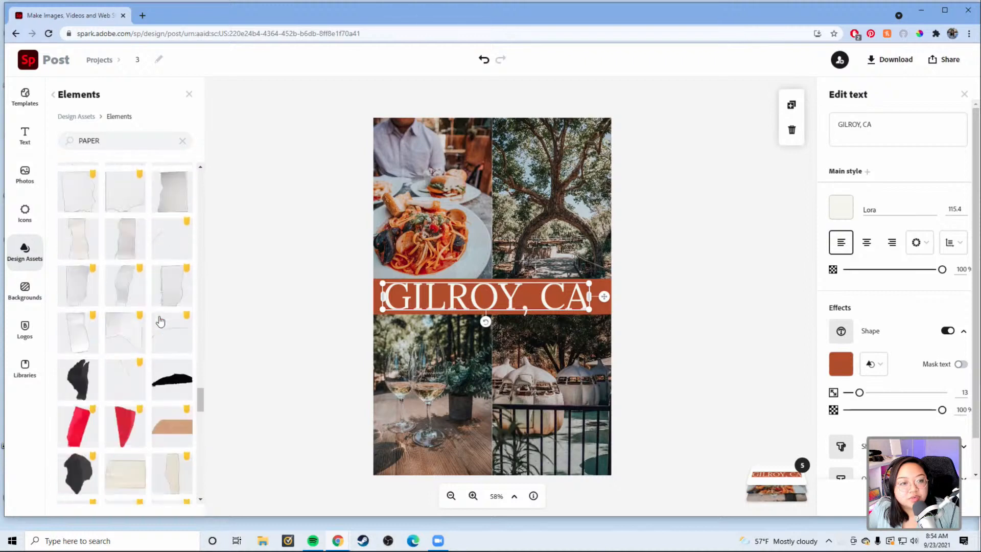
pyautogui.scroll(10, 158, 321)
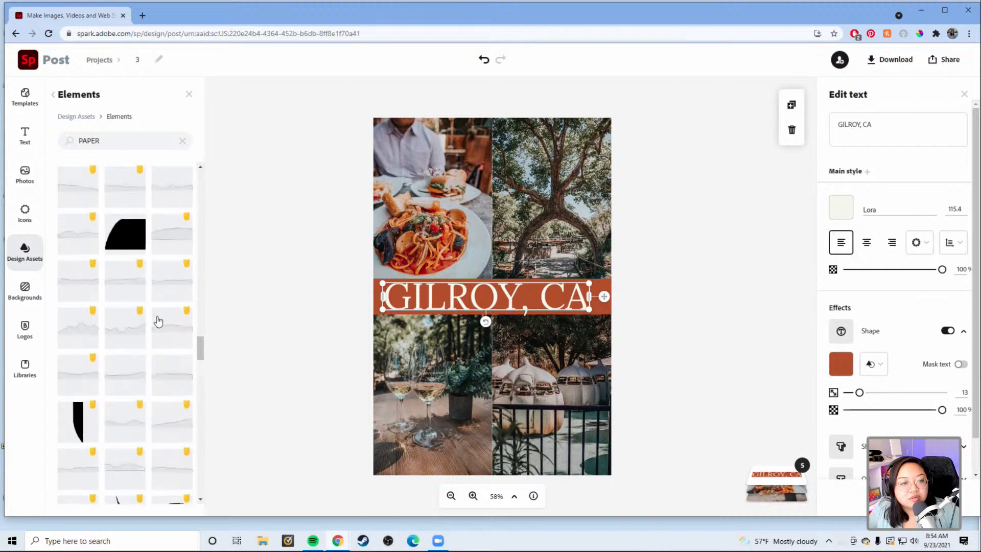
pyautogui.scroll(10, 158, 321)
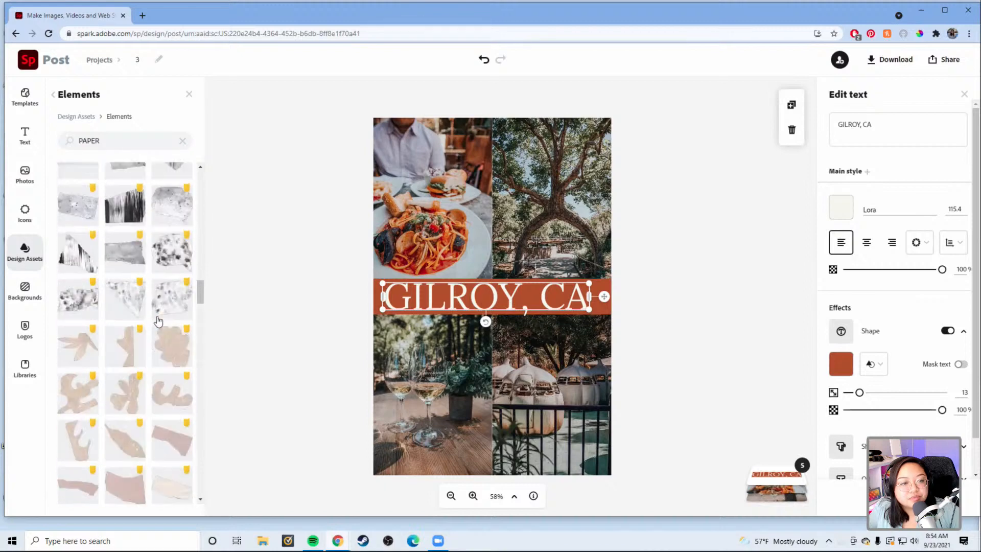
pyautogui.scroll(10, 158, 321)
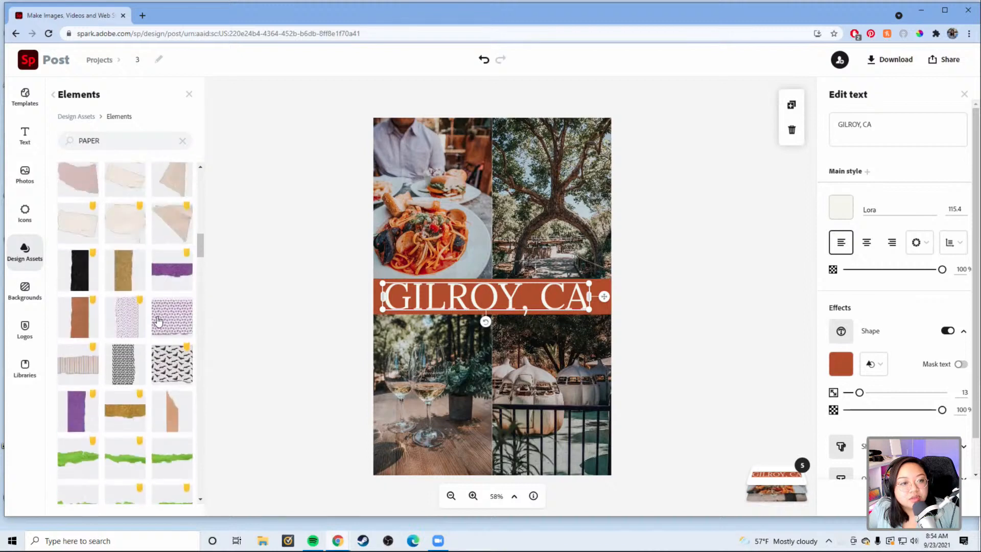
pyautogui.scroll(10, 158, 321)
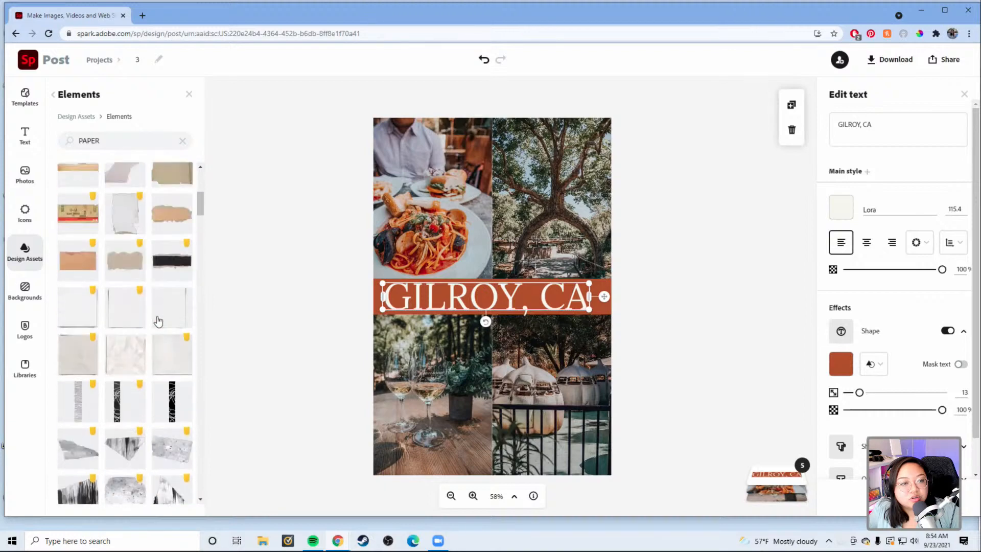
pyautogui.scroll(3, 150, 327)
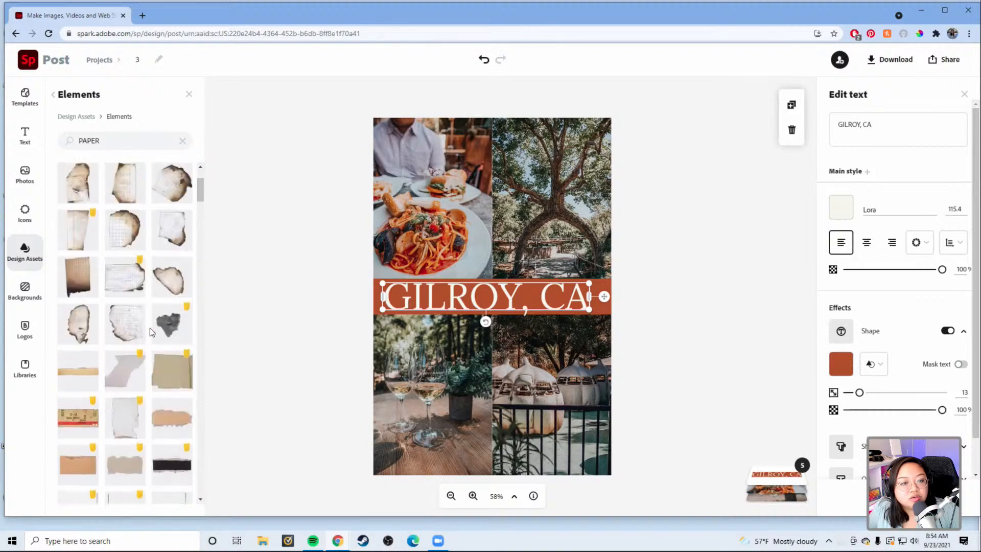
pyautogui.scroll(-5, 150, 327)
pyautogui.scroll(-10, 150, 330)
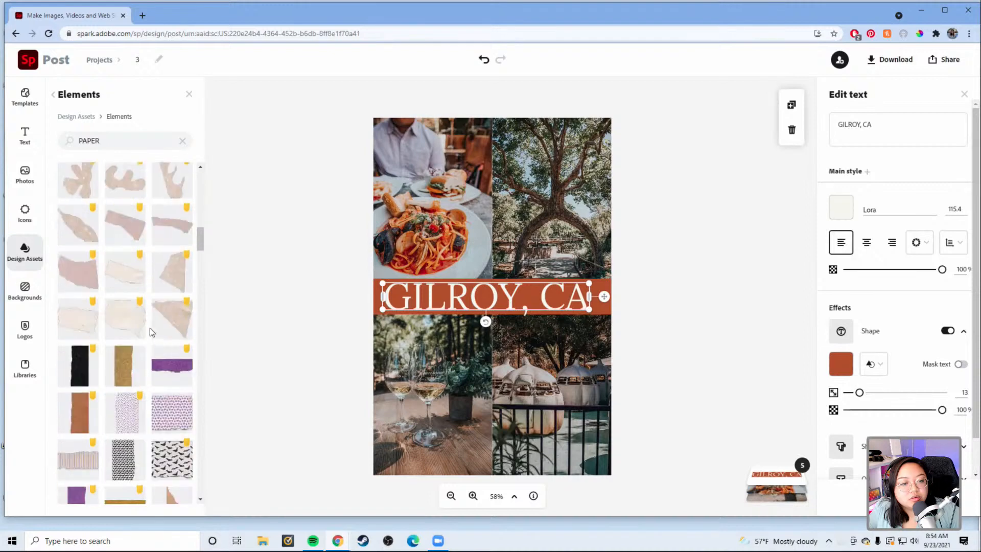
pyautogui.scroll(5, 150, 331)
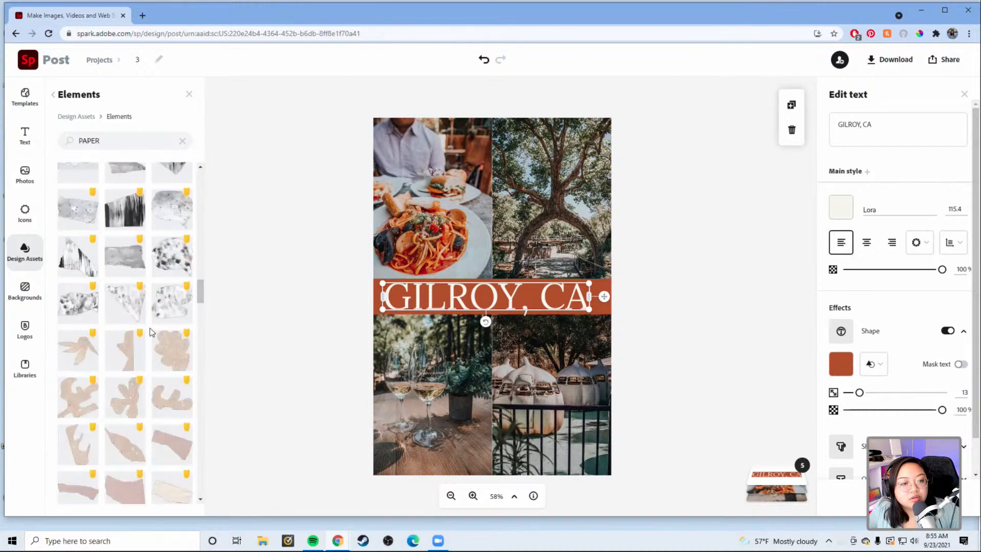
pyautogui.scroll(5, 149, 329)
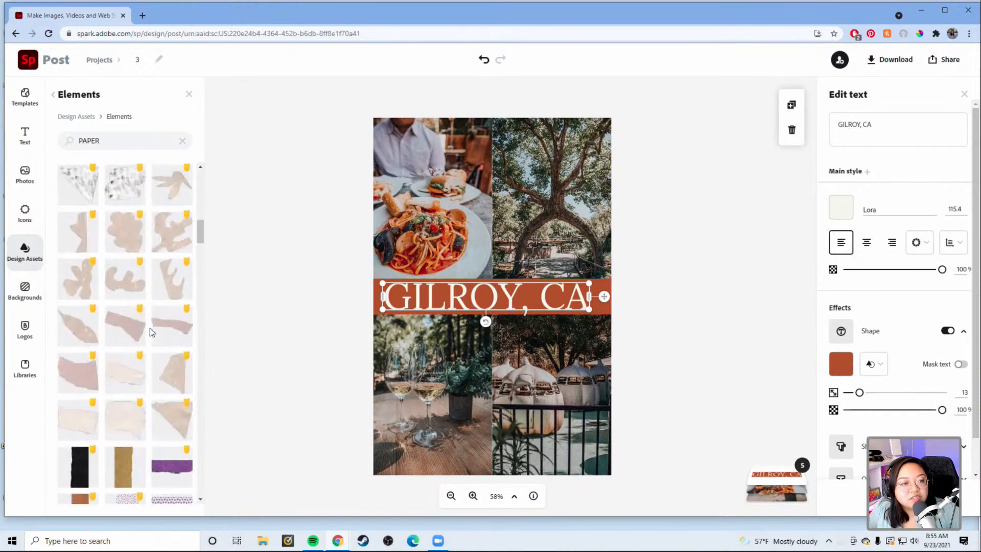
pyautogui.scroll(5, 138, 345)
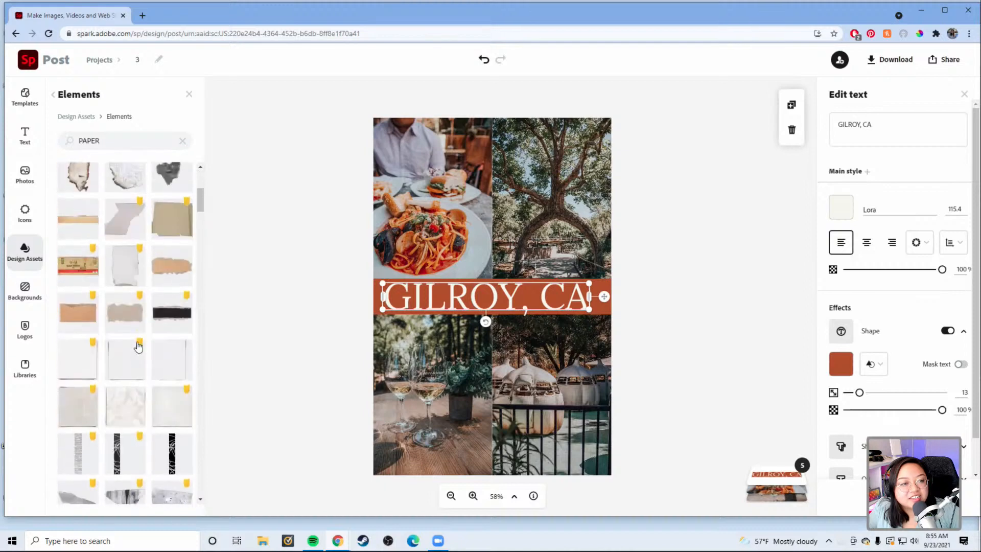
# - Add the beige torn-paper piece, enlarge it across the pin's centre and place it behind the "GILROY, CA" band
pyautogui.click(123, 317)
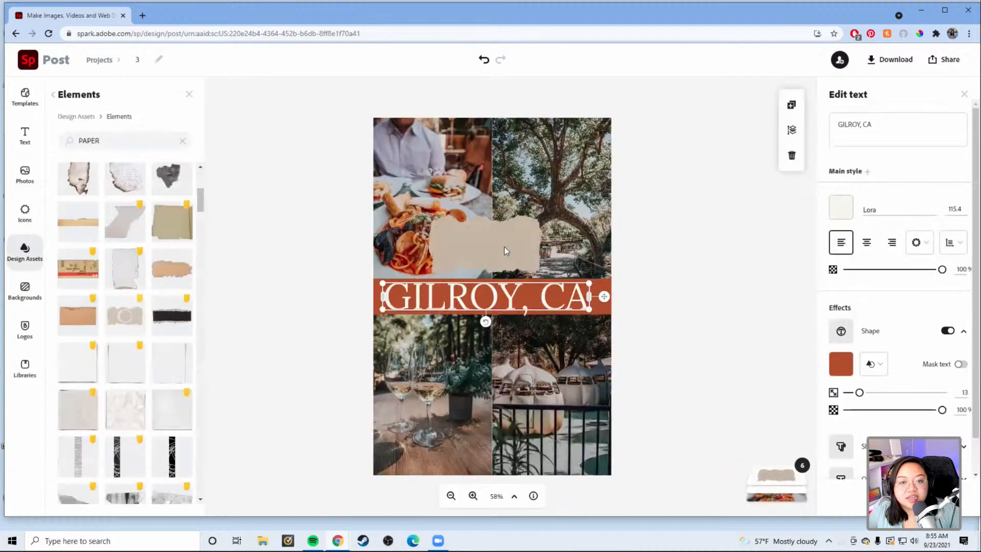
pyautogui.moveTo(504, 246); pyautogui.dragTo(452, 312)
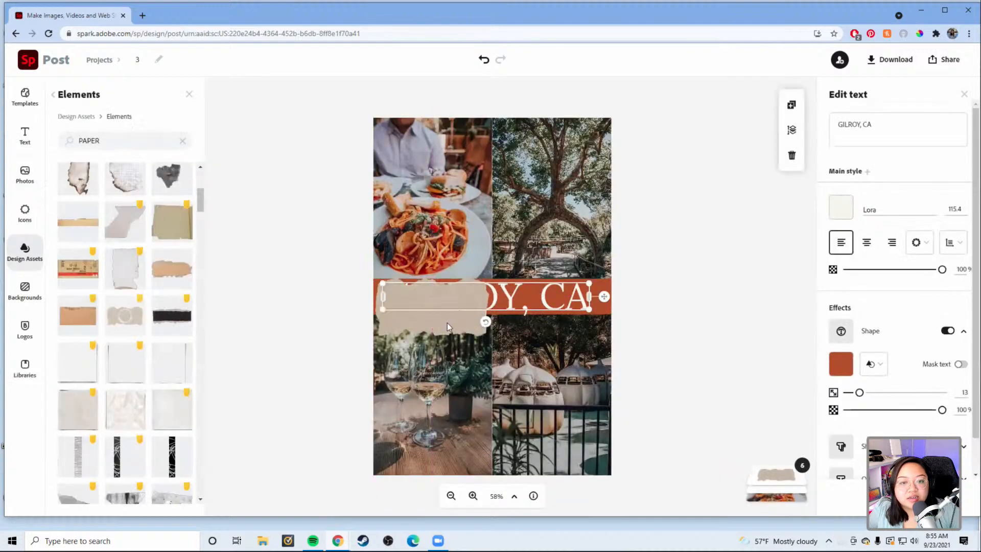
pyautogui.click(447, 323)
pyautogui.moveTo(501, 344); pyautogui.dragTo(526, 305)
pyautogui.click(791, 155)
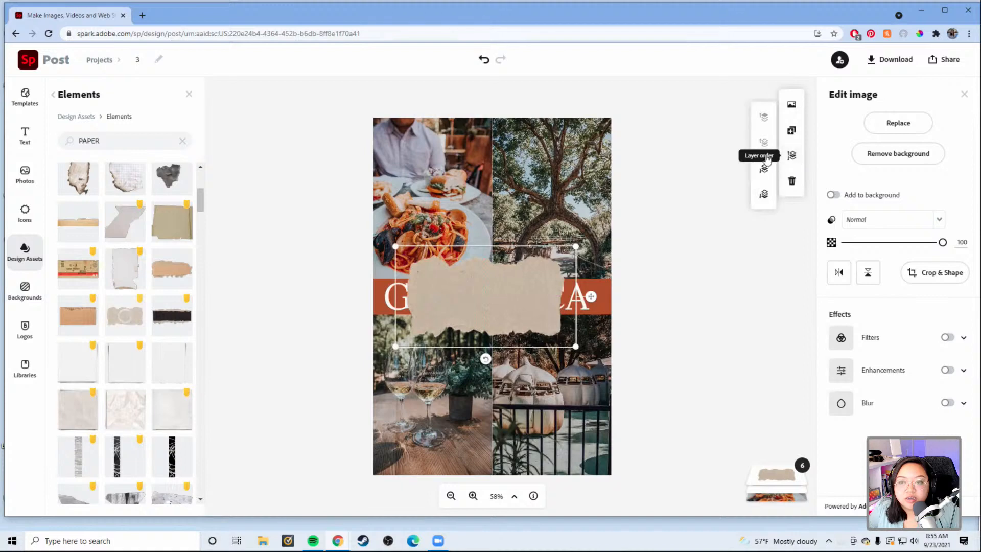
pyautogui.click(764, 171)
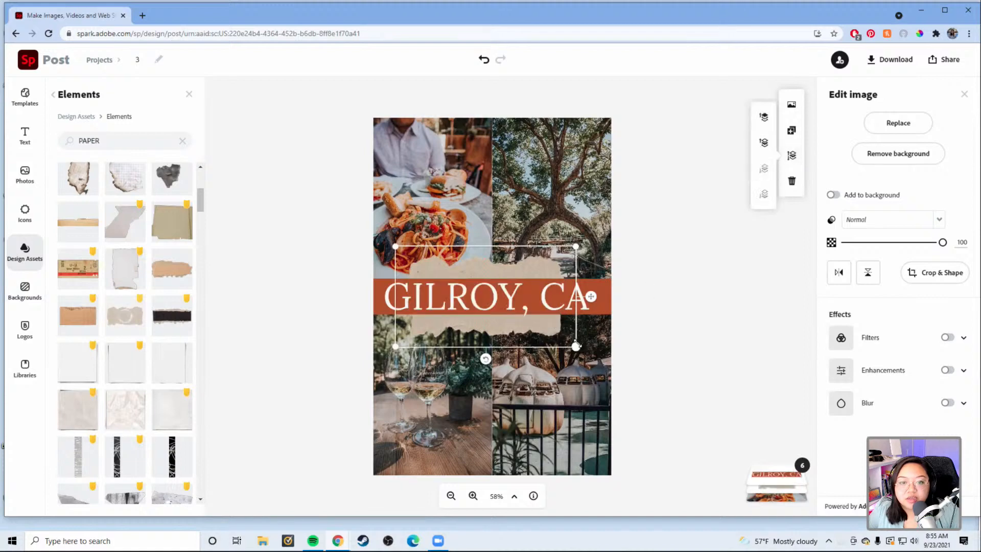
# - Enlarge the torn paper until it is nearly as wide as the "GILROY, CA" lettering, keeping it centred on the pin
pyautogui.moveTo(576, 347); pyautogui.dragTo(579, 348)
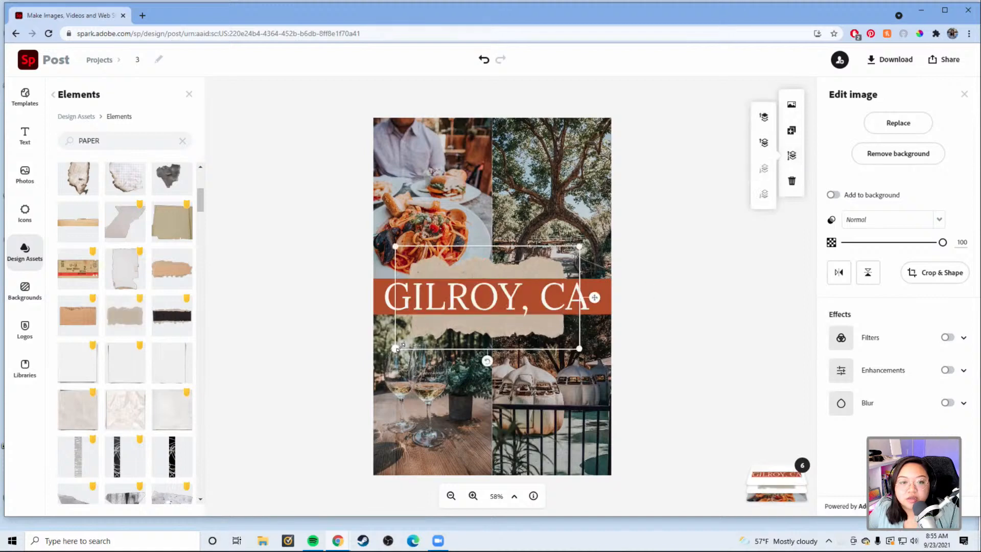
pyautogui.moveTo(397, 348); pyautogui.dragTo(495, 336)
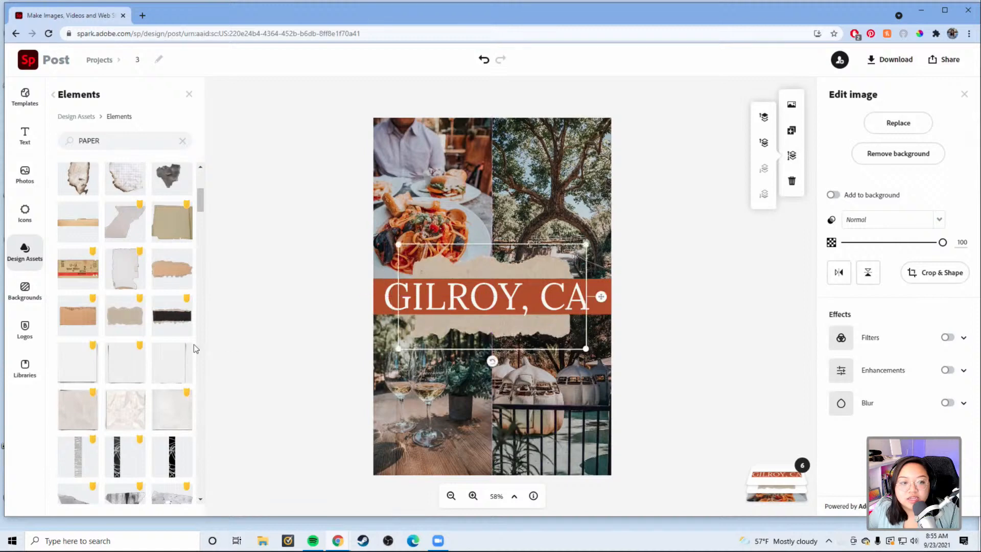
pyautogui.scroll(-5, 148, 348)
pyautogui.scroll(-3, 147, 347)
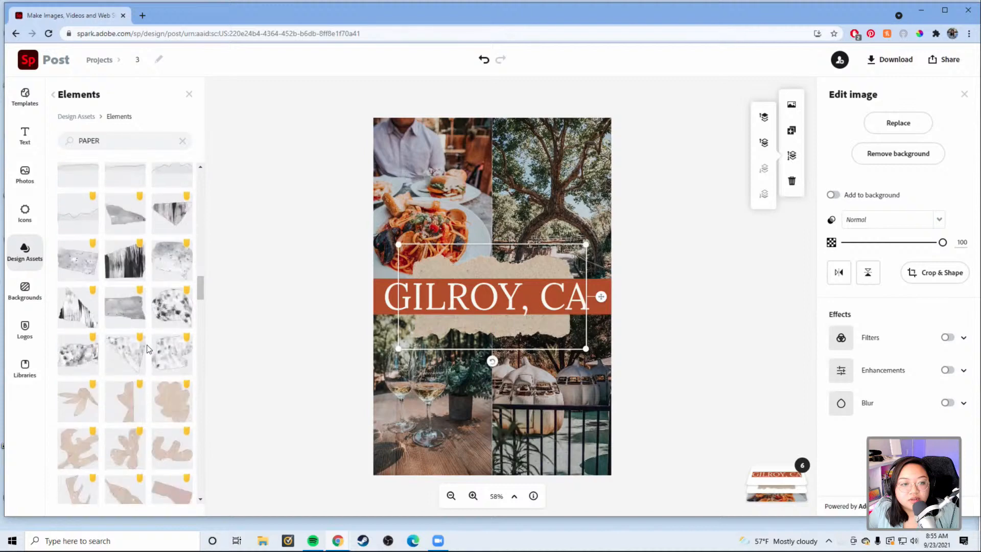
pyautogui.click(723, 323)
pyautogui.click(499, 326)
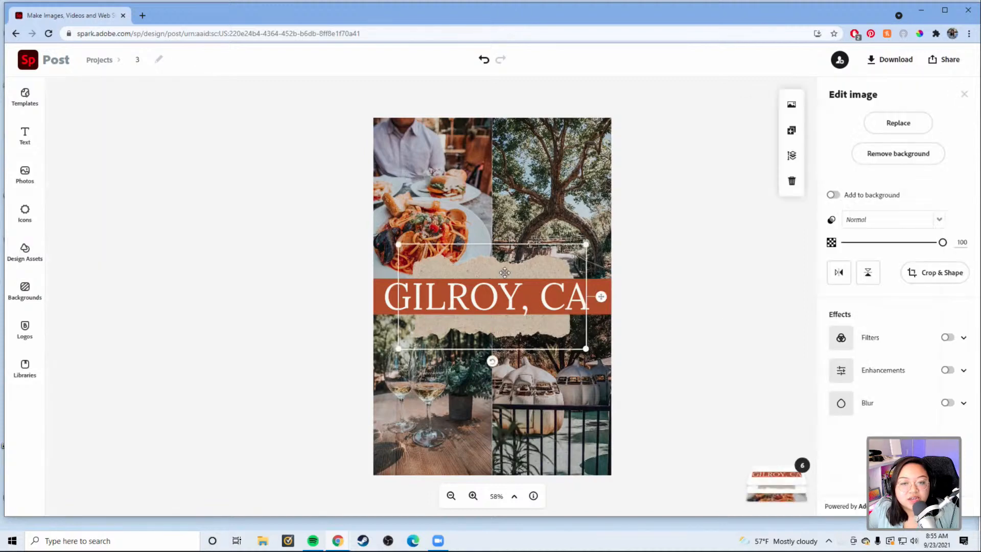
pyautogui.moveTo(581, 344); pyautogui.dragTo(597, 355)
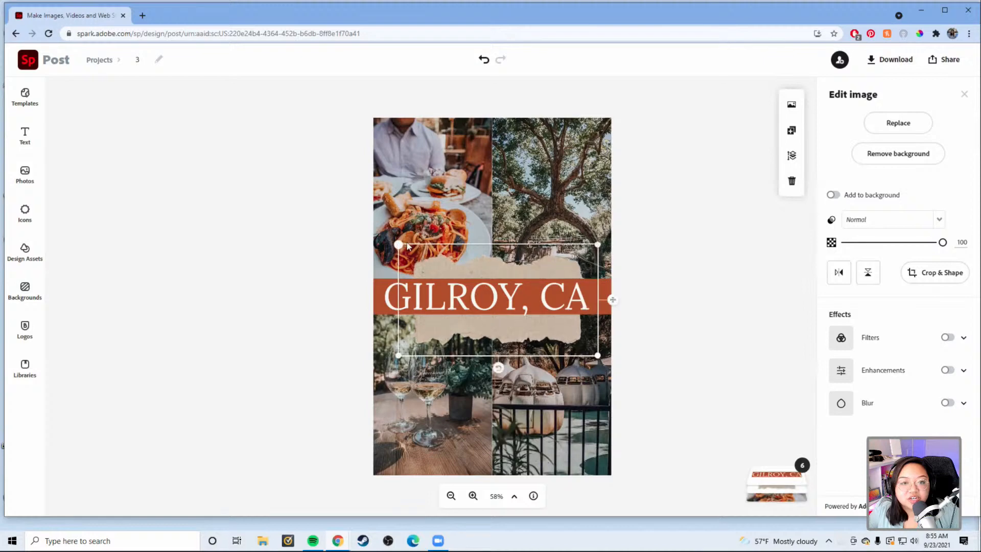
pyautogui.moveTo(398, 244); pyautogui.dragTo(393, 241)
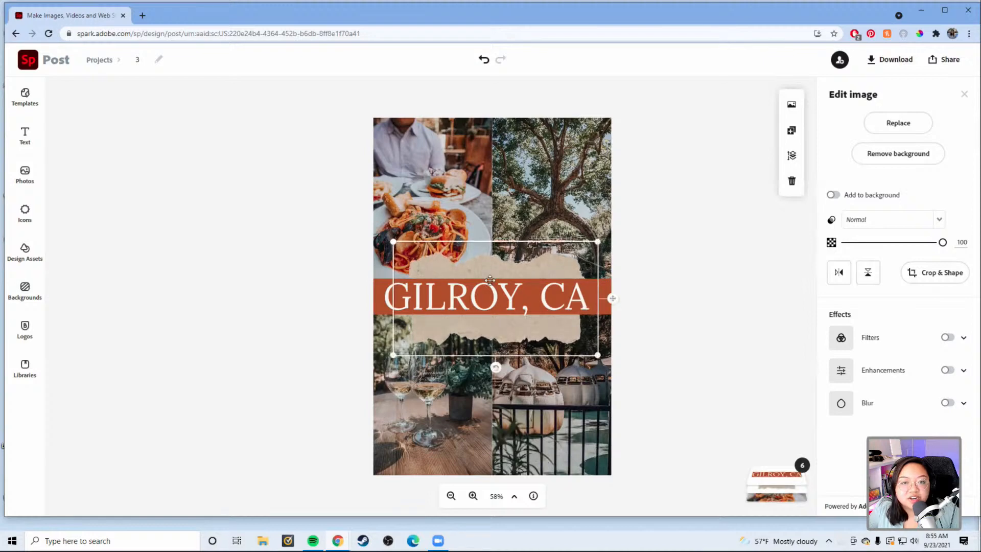
# - Move the "GILROY, CA" band down onto the lower part of the torn paper, leaving blank paper above it
pyautogui.moveTo(490, 275); pyautogui.dragTo(490, 269)
pyautogui.moveTo(489, 283); pyautogui.dragTo(490, 299)
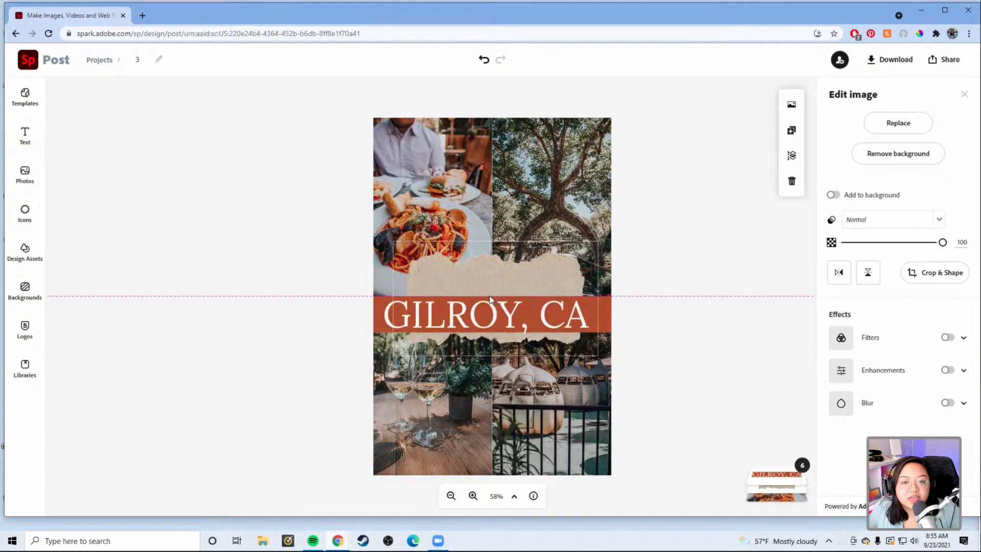
pyautogui.click(679, 278)
# - Add a new text reading "WEEKEND ITINERARY" above the torn paper, with its background shape turned off
pyautogui.click(26, 136)
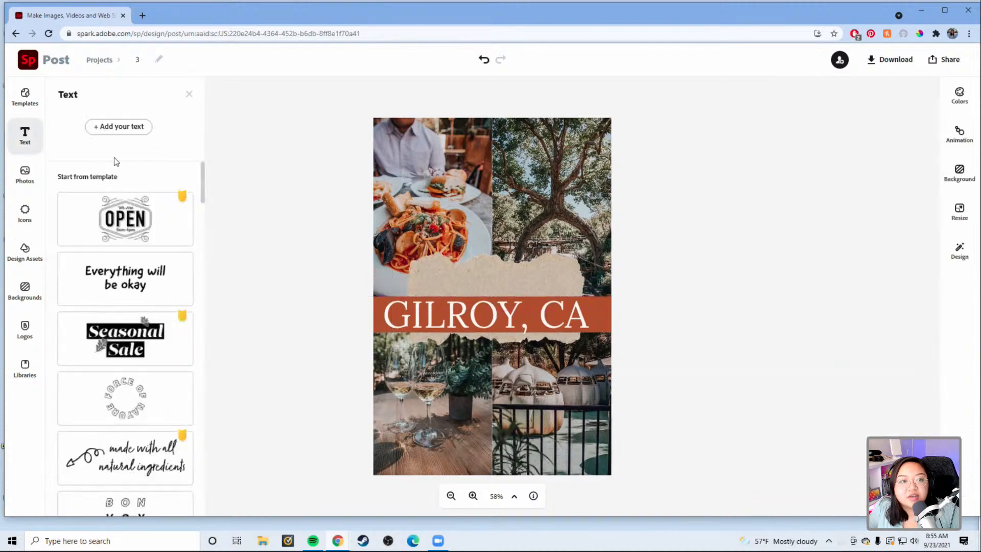
pyautogui.click(125, 133)
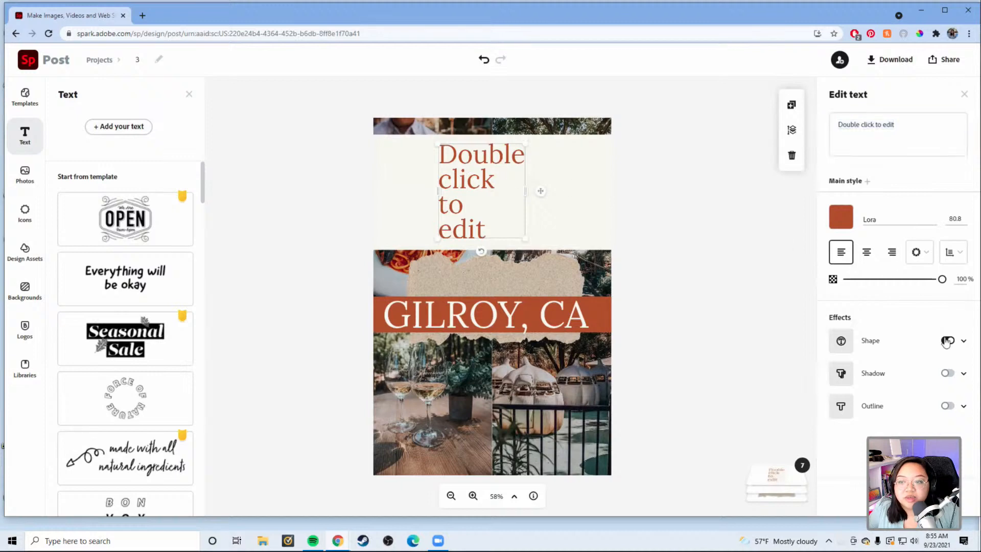
pyautogui.click(947, 341)
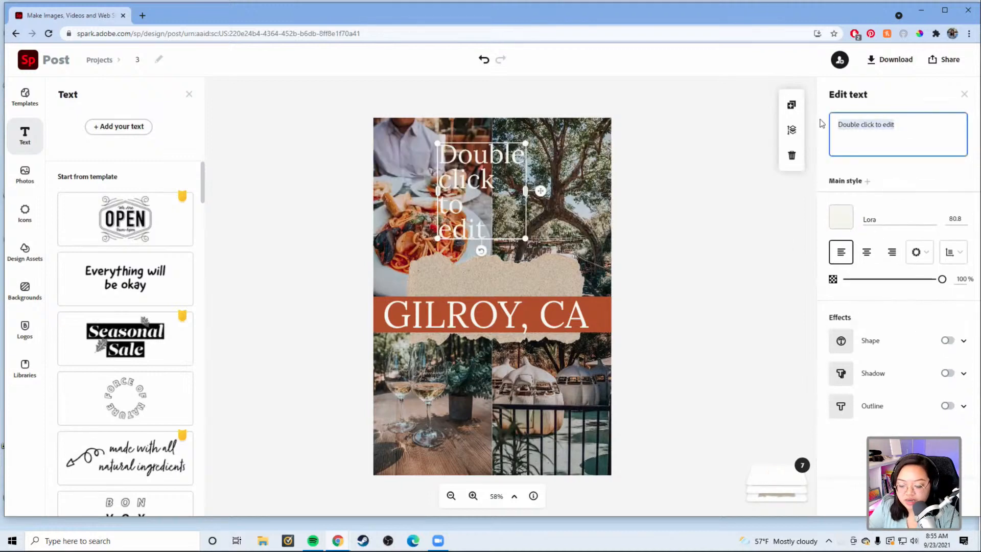
pyautogui.write('WEEKEND ITINERARY')
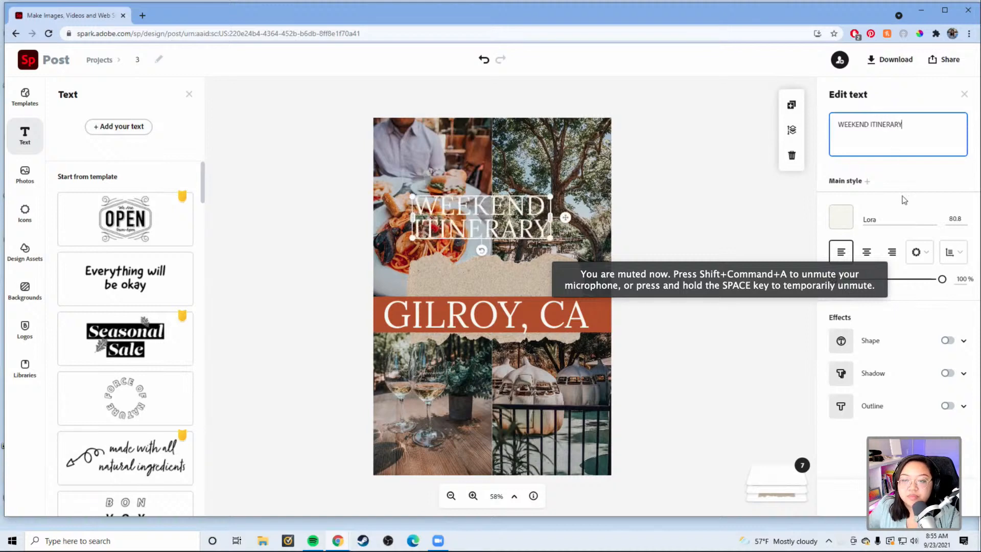
# - Set the font of the "WEEKEND ITINERARY" text to Bebas Neue Regular
pyautogui.click(892, 221)
pyautogui.scroll(5, 912, 299)
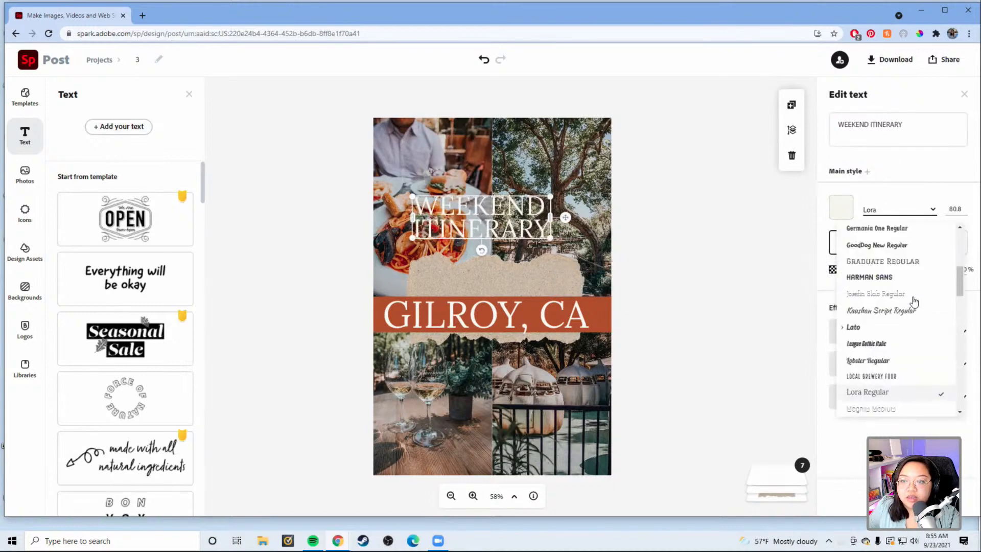
pyautogui.scroll(-2, 907, 317)
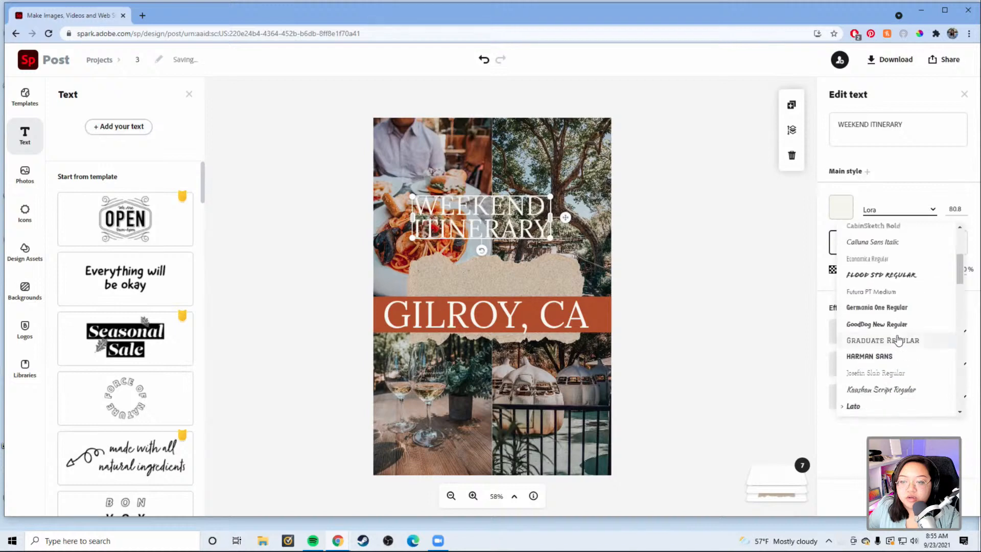
pyautogui.click(906, 279)
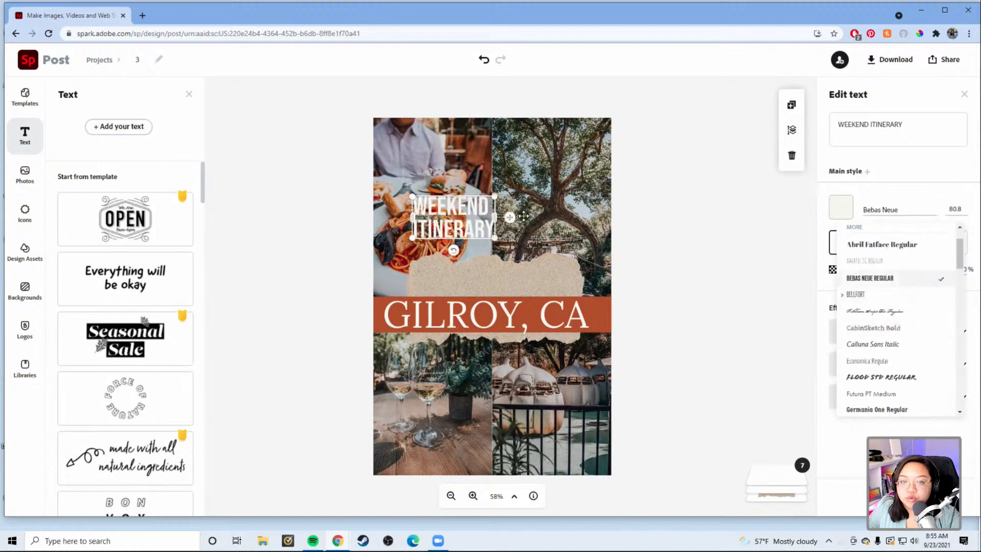
# - Fit "WEEKEND ITINERARY" on one line on the torn paper above the band and colour it the palette's burnt orange
pyautogui.click(496, 217)
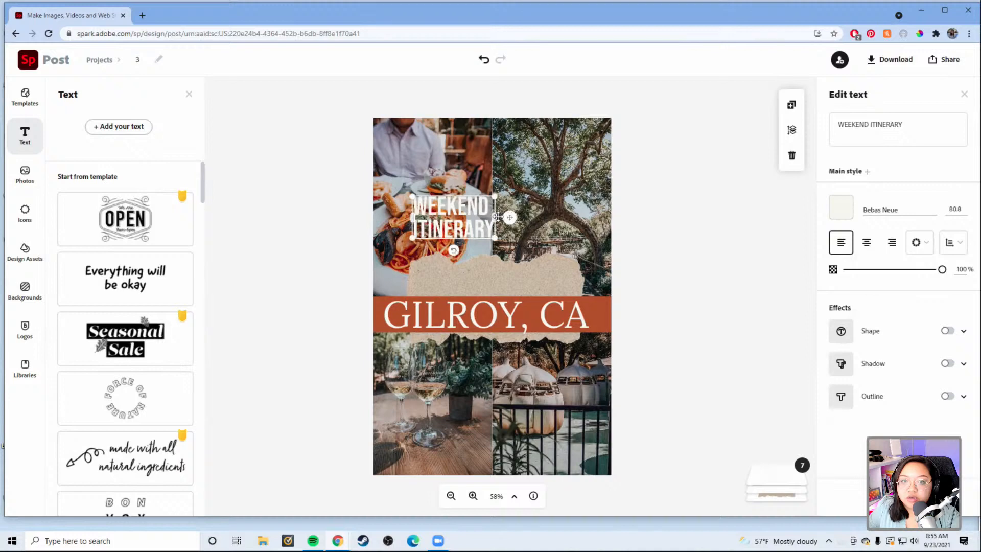
pyautogui.moveTo(571, 217); pyautogui.dragTo(565, 280)
pyautogui.click(840, 207)
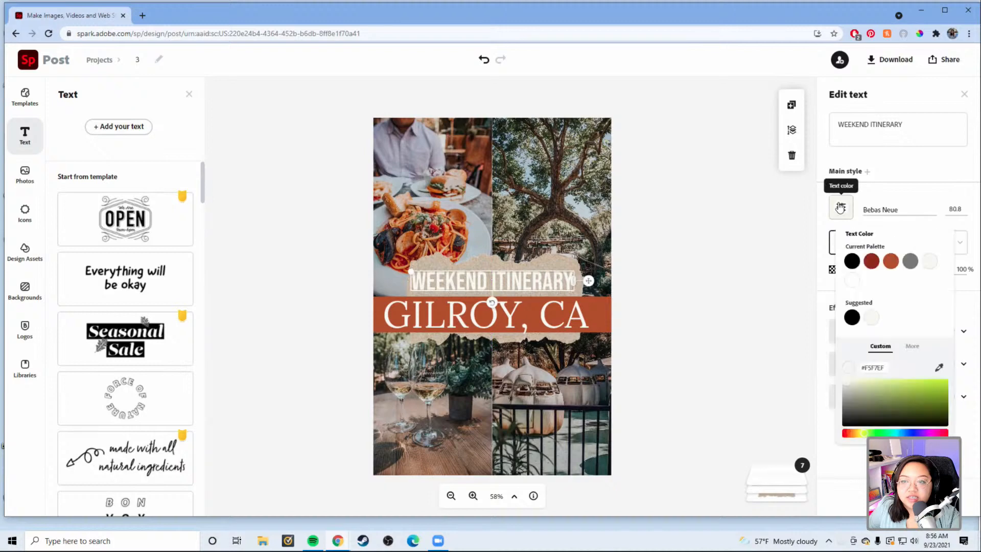
pyautogui.click(873, 262)
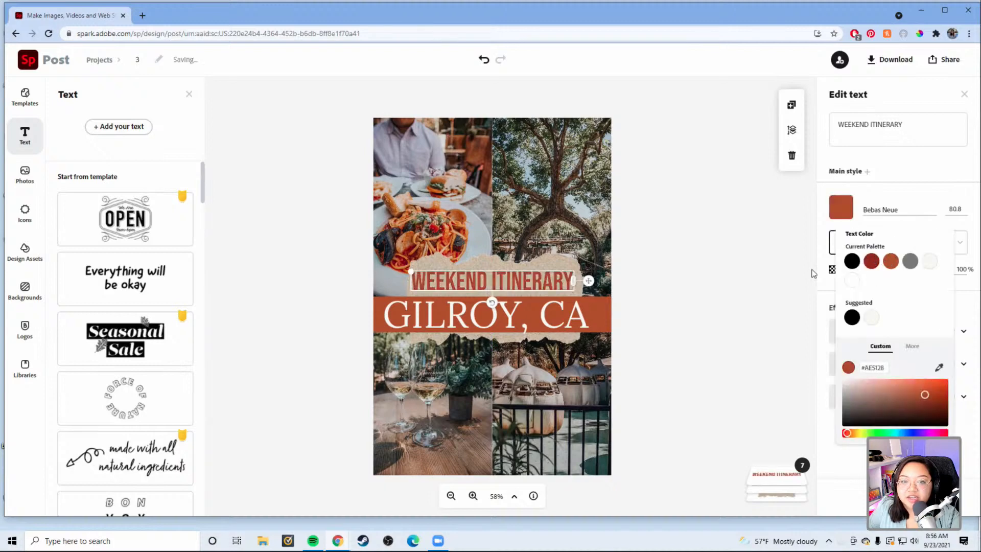
pyautogui.click(719, 281)
# - Enlarge the torn-paper piece slightly towards its upper-left corner so it frames the "WEEKEND ITINERARY" text, centred on the pin
pyautogui.click(481, 261)
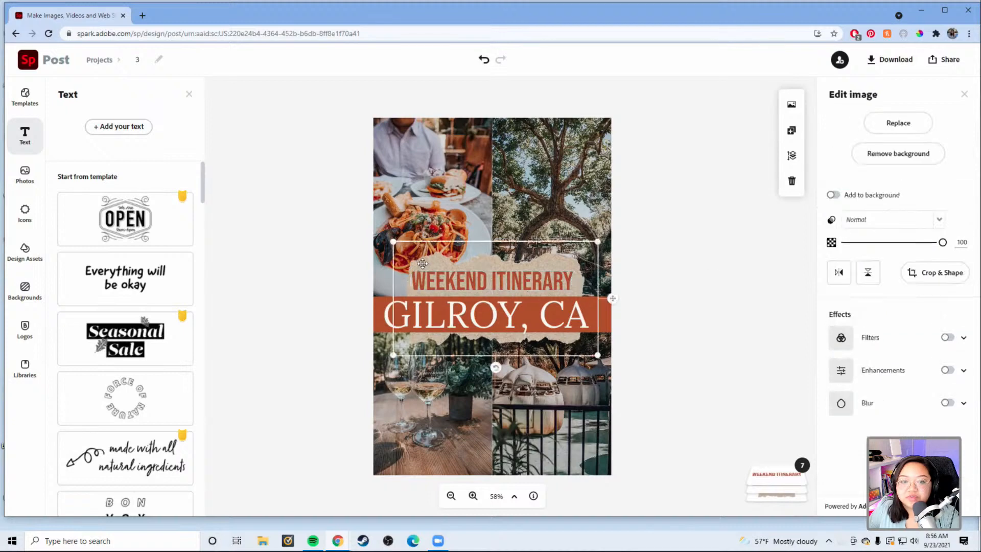
pyautogui.moveTo(393, 243); pyautogui.dragTo(437, 257)
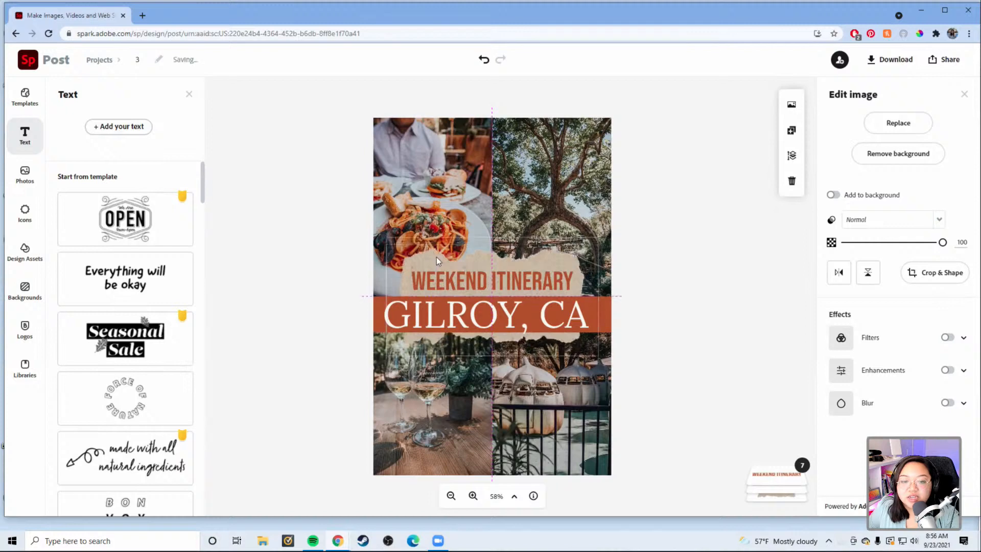